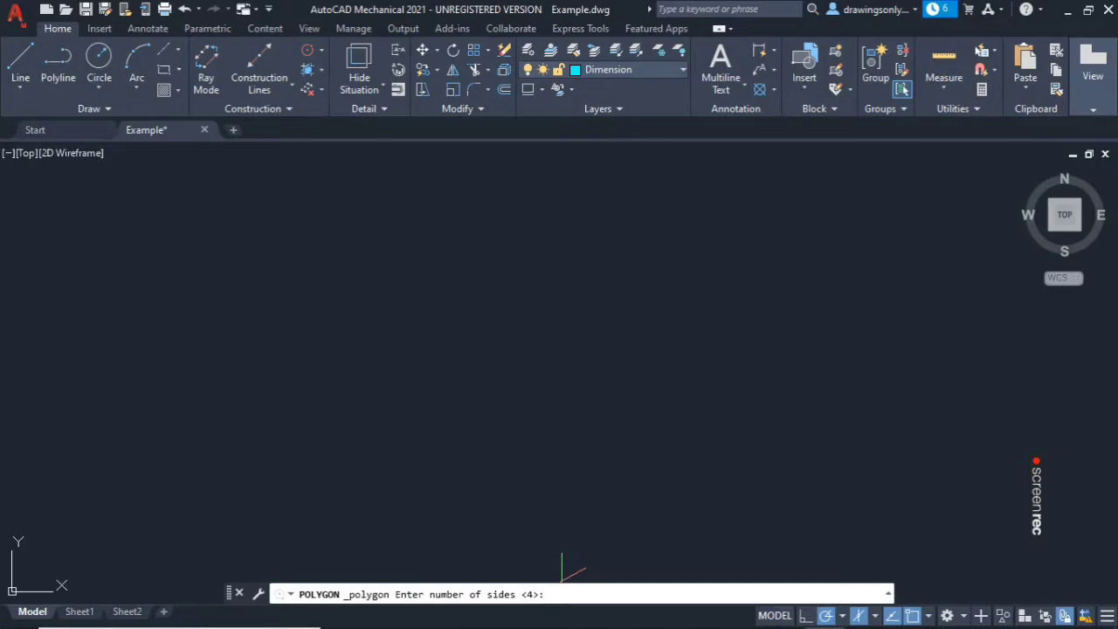
Step: Draw a six-sided polygon circumscribed about a circle of radius 20, centred in the empty drawing area
type("6")
key("Return")
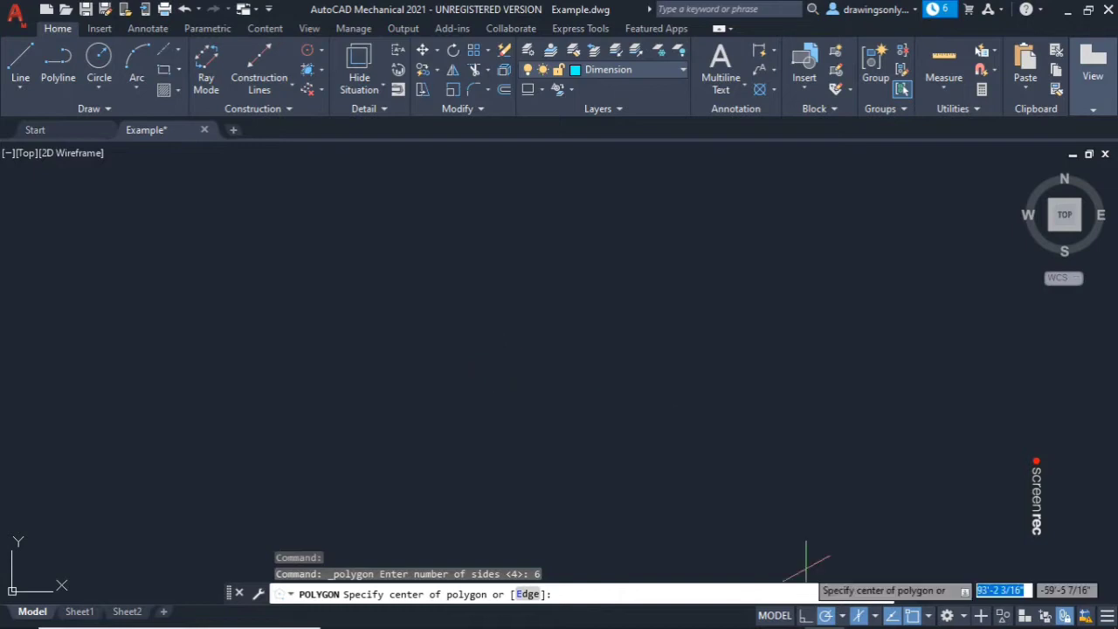
left_click(566, 406)
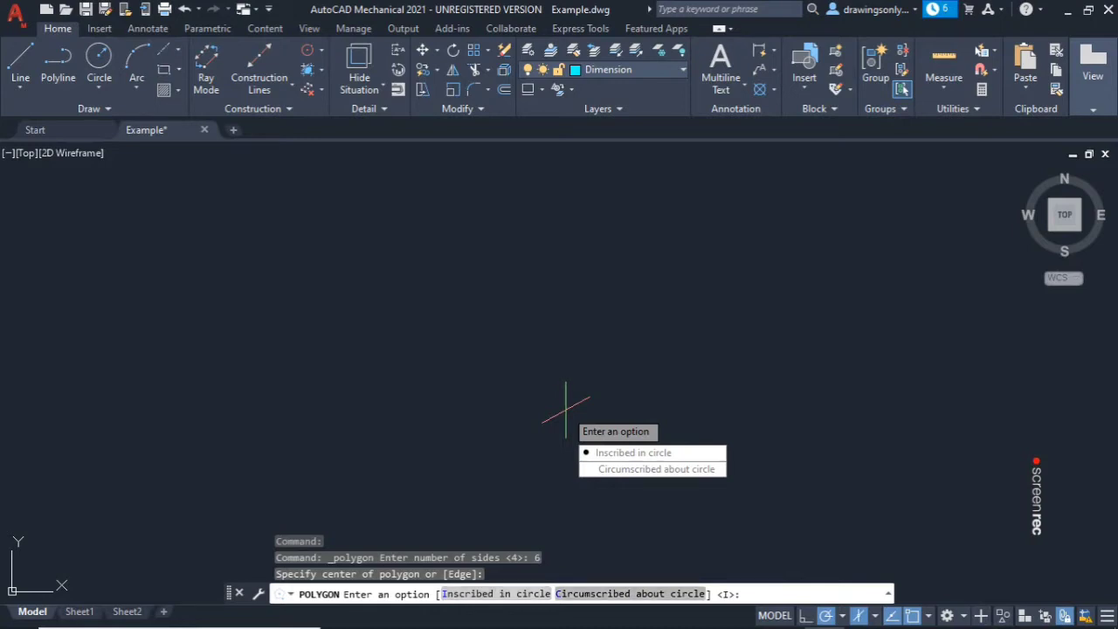
type("C")
key("Return")
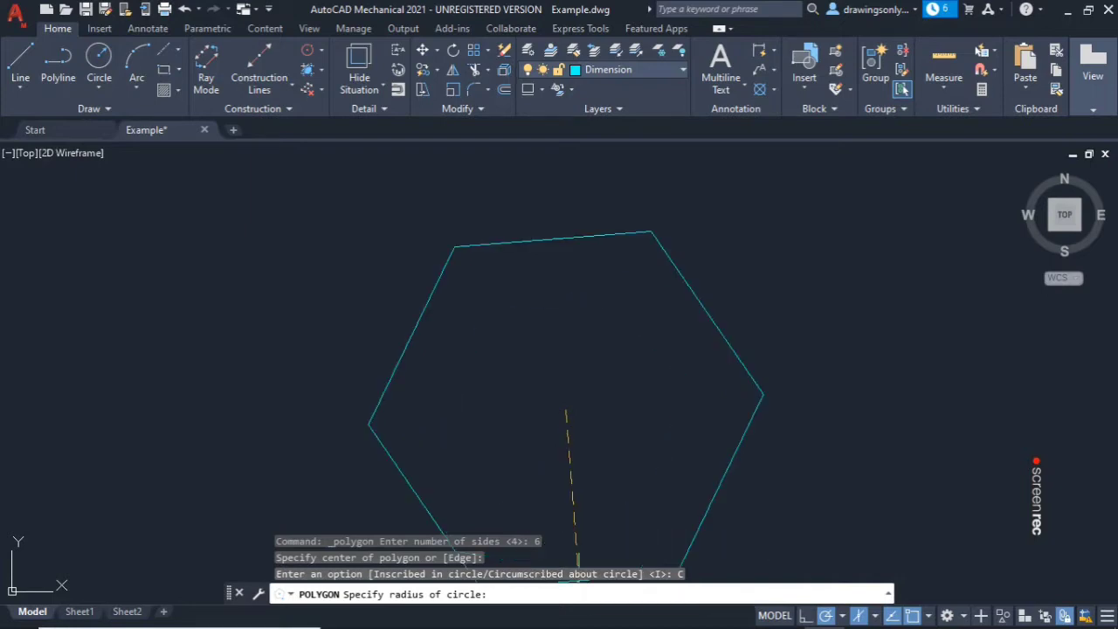
type("2")
type("00")
key("BackSpace")
key("Return")
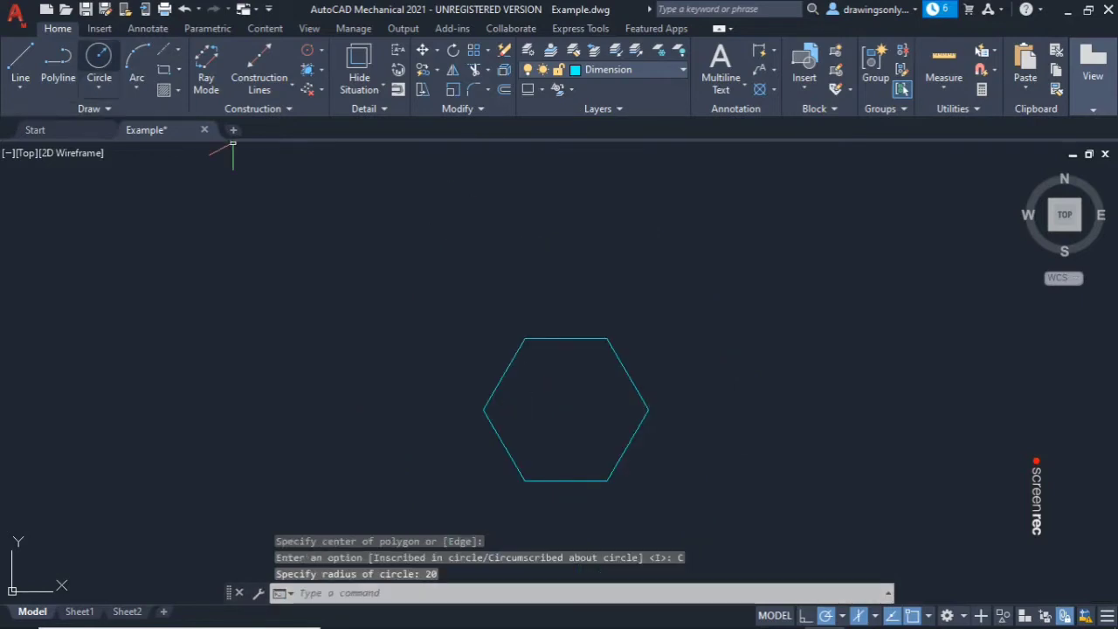
Step: Draw a circle from the hexagon's centre with its radius reaching the midpoint of the upper edge
left_click(99, 57)
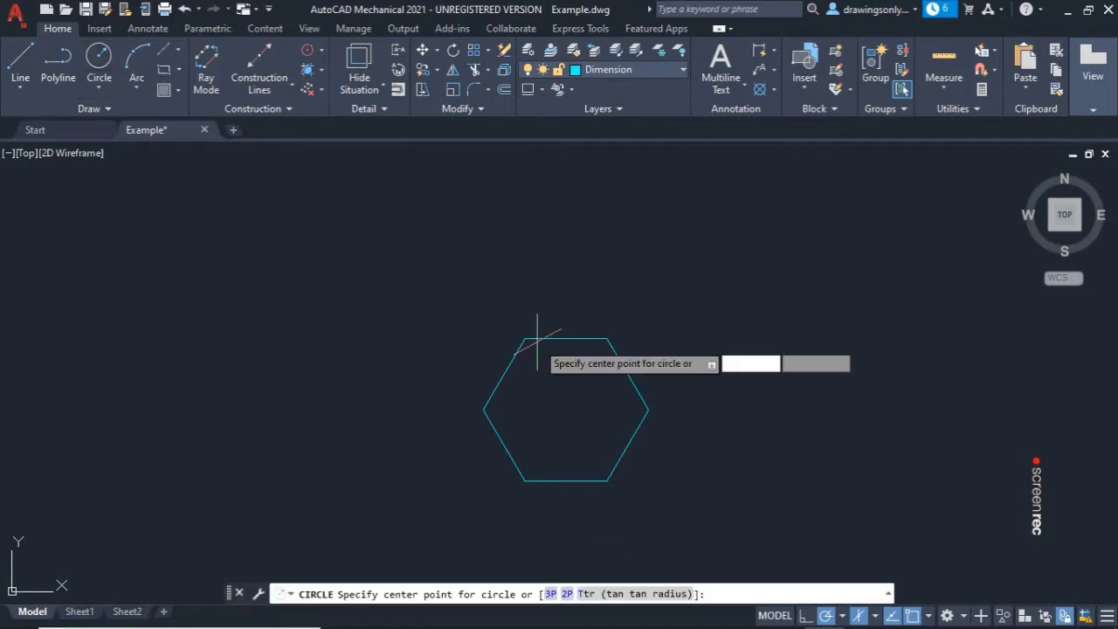
mouse_move(539, 341)
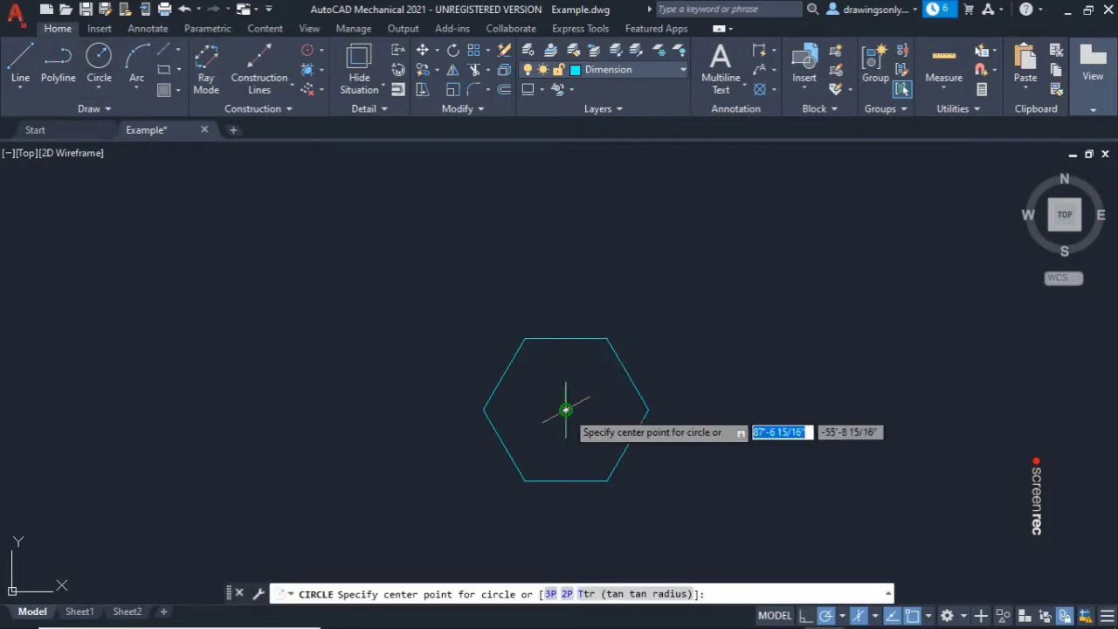
left_click(566, 410)
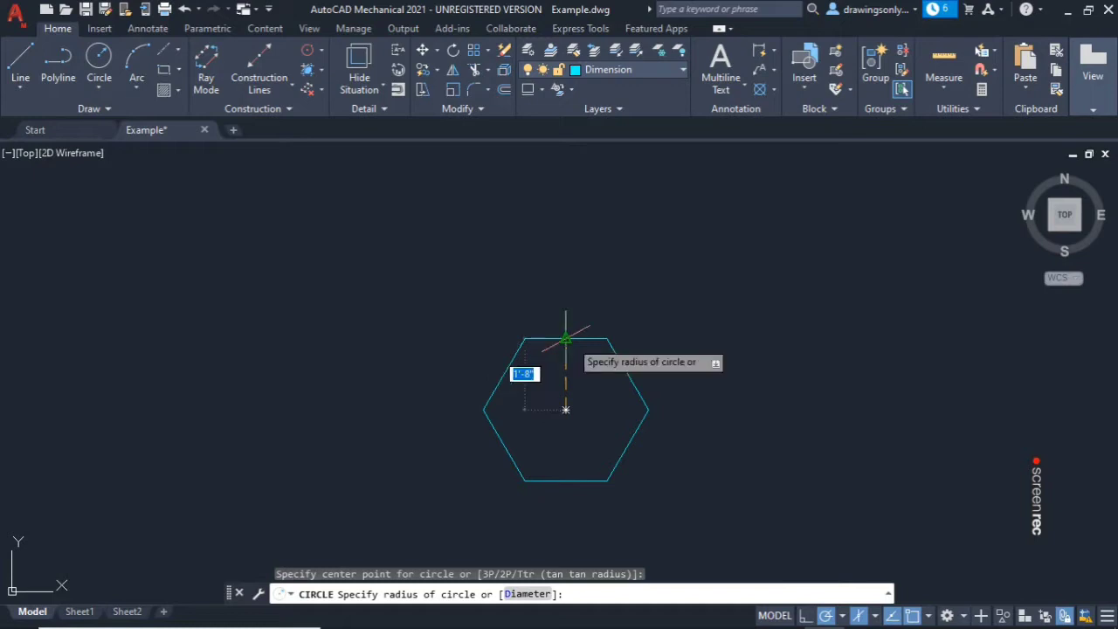
left_click(571, 340)
scroll(612, 402, "down", 5)
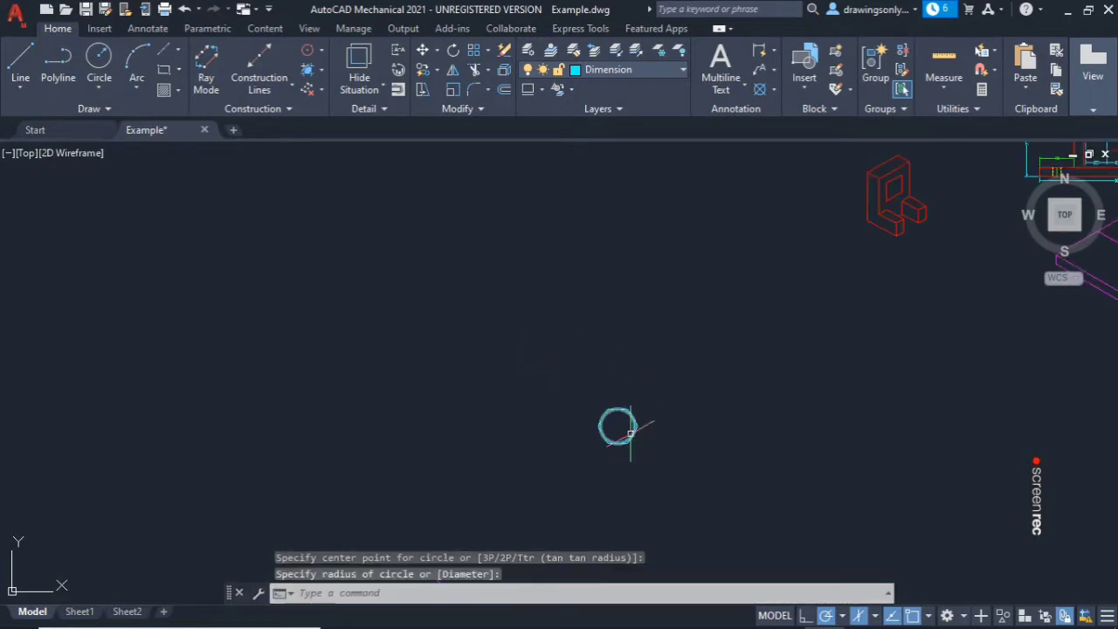
scroll(629, 441, "up", 4)
scroll(629, 449, "up", 2)
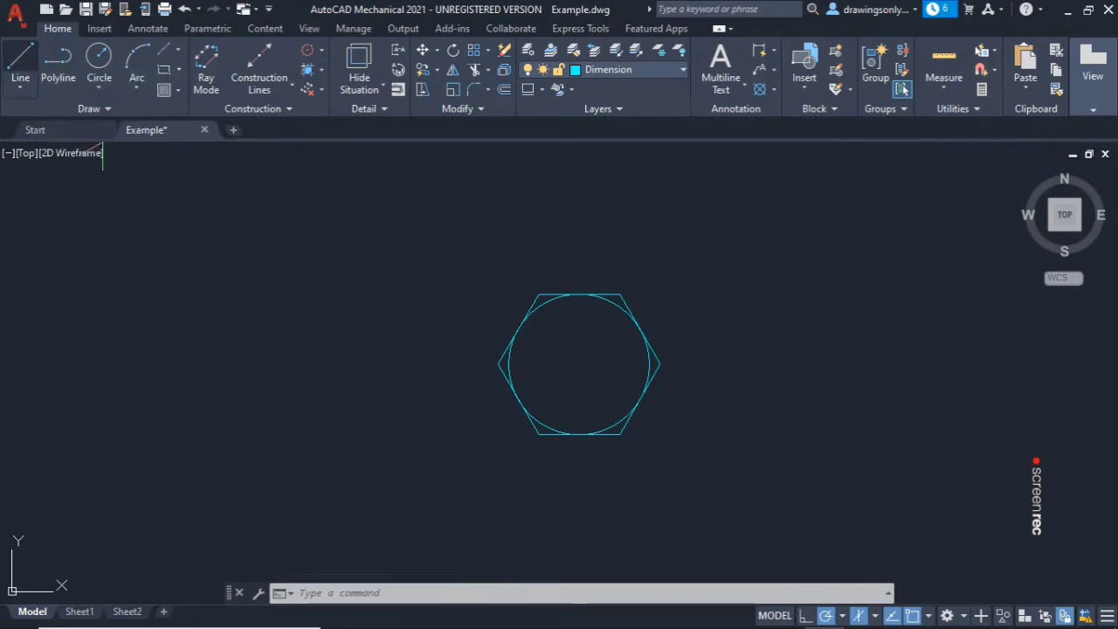
Step: Make Centre the current layer and draw a horizontal line between the hexagon's left and right vertices
left_click(20, 63)
left_click(633, 69)
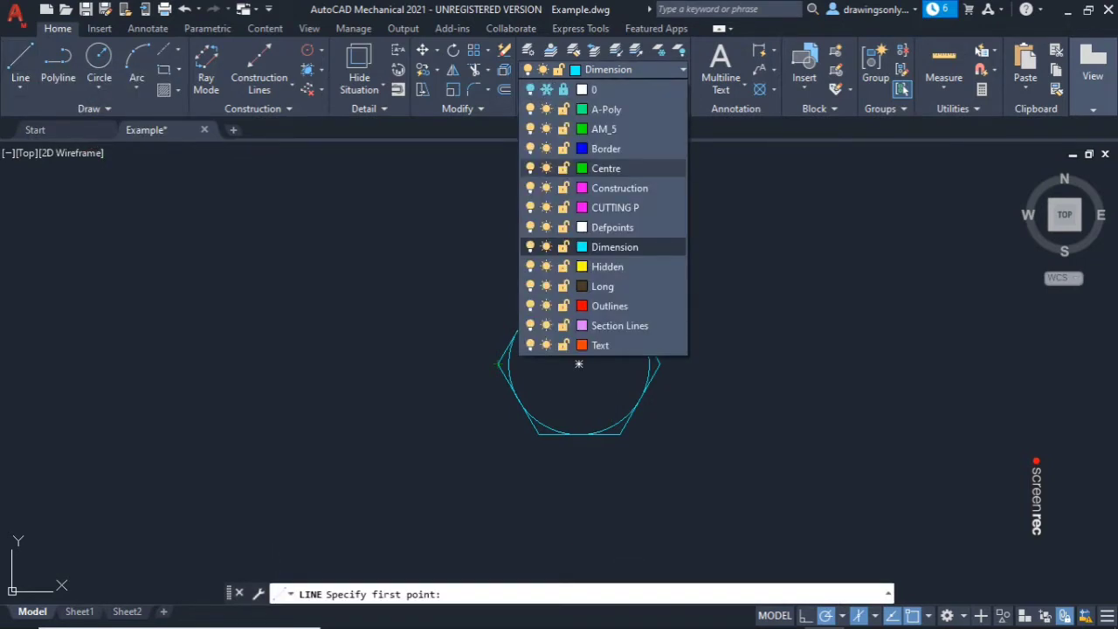
left_click(606, 168)
left_click(498, 365)
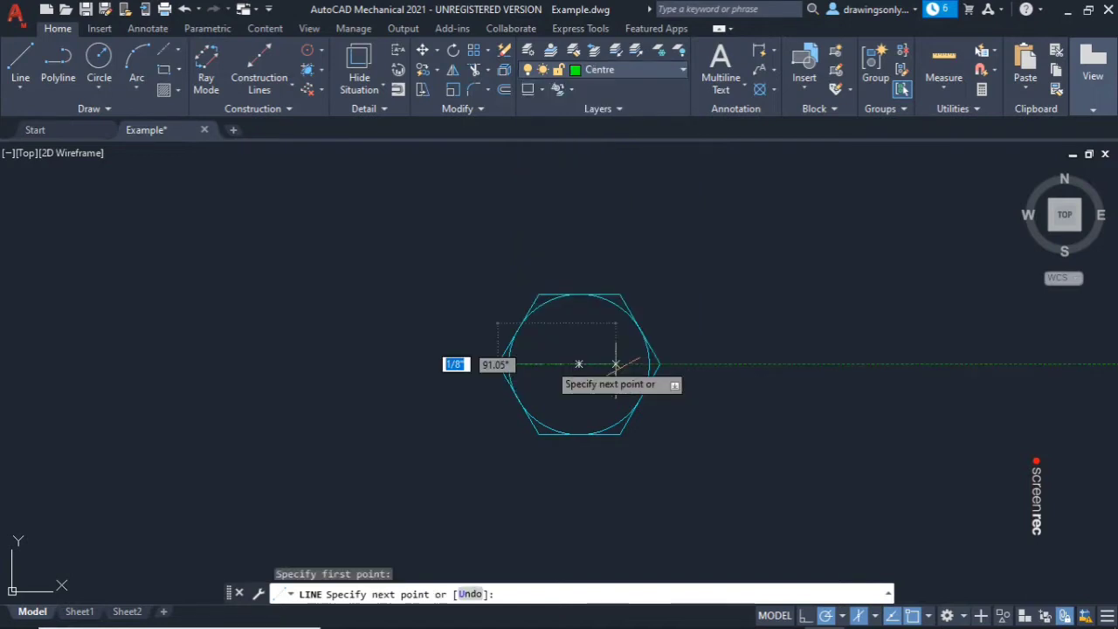
left_click(659, 365)
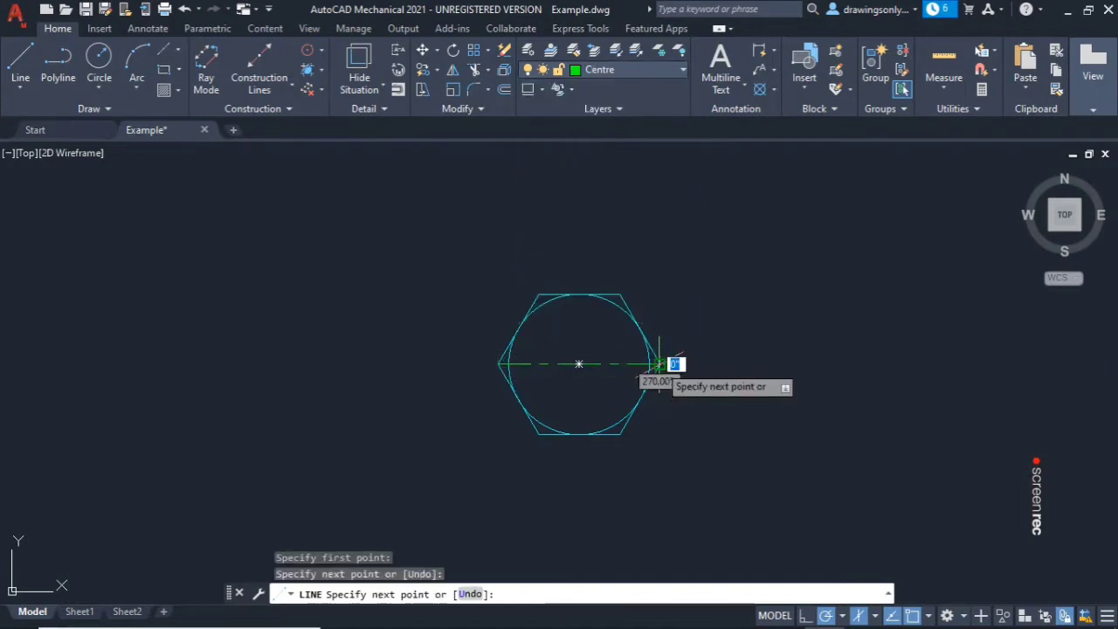
right_click(669, 320)
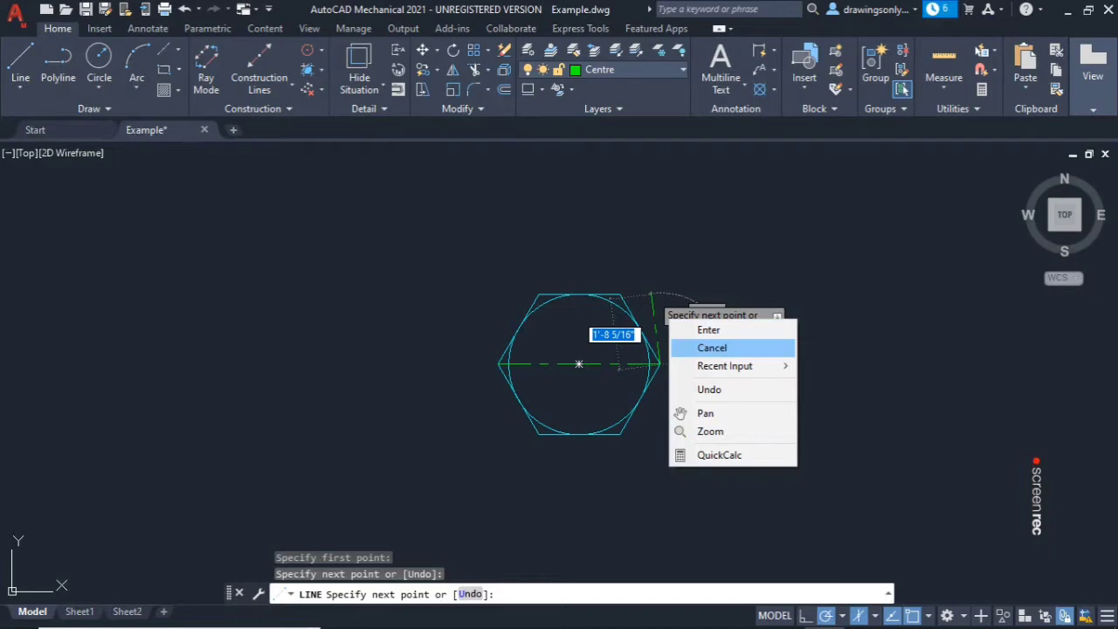
left_click(712, 348)
Step: Draw a vertical centre line from the midpoint of the hexagon's upper edge to its centre
right_click(661, 270)
left_click(722, 280)
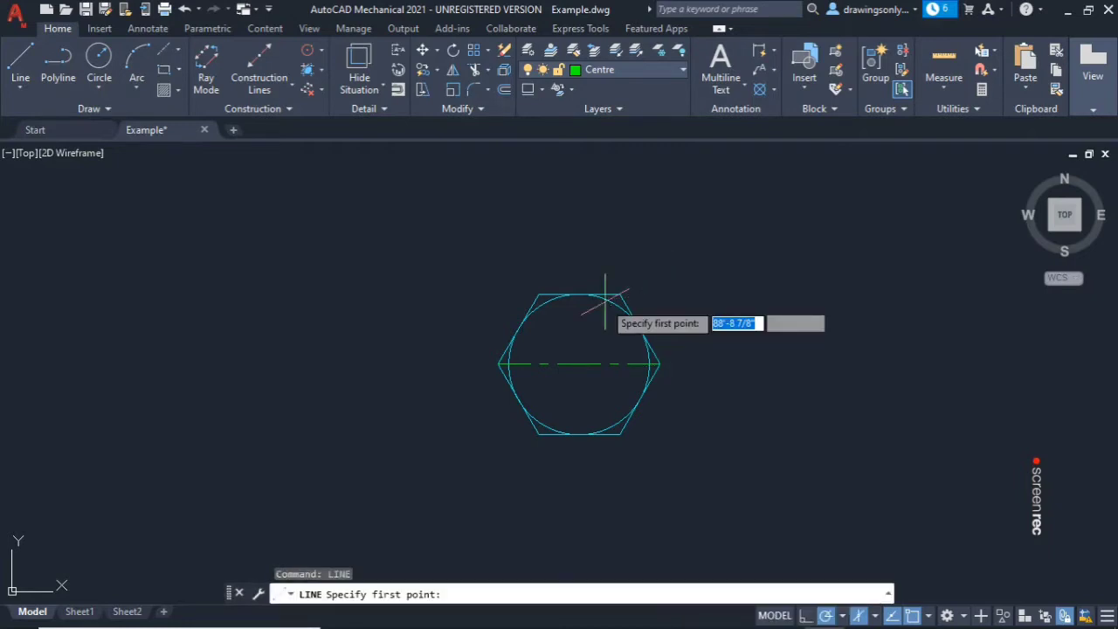
left_click(578, 364)
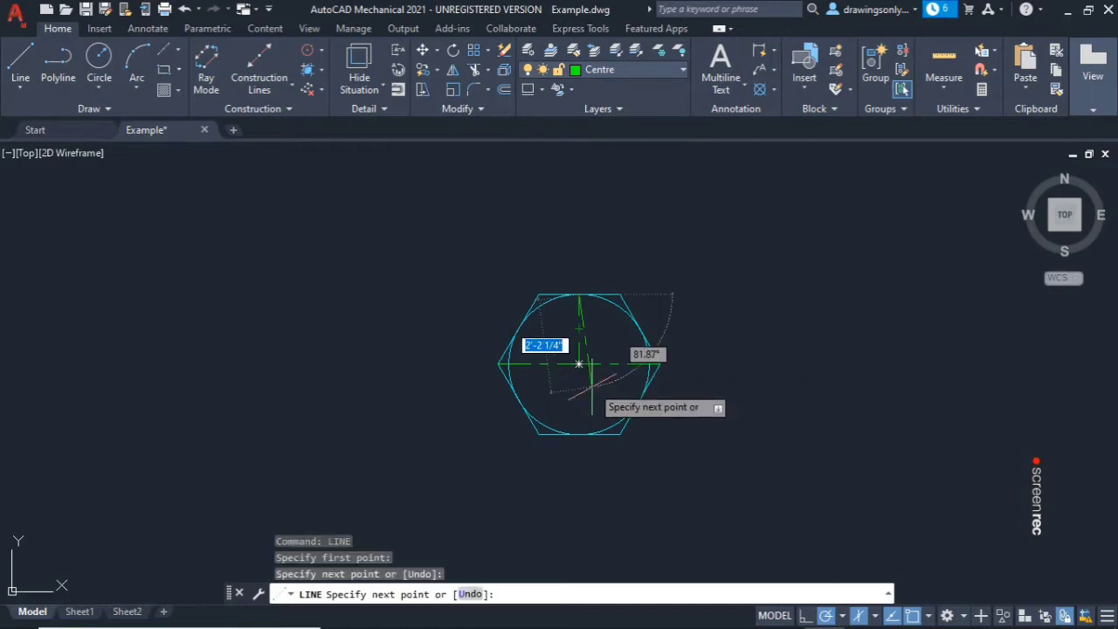
key("Escape")
Step: Stretch the vertical centre line's lower end from the hexagon's centre to the midpoint of the lower edge
left_click(578, 335)
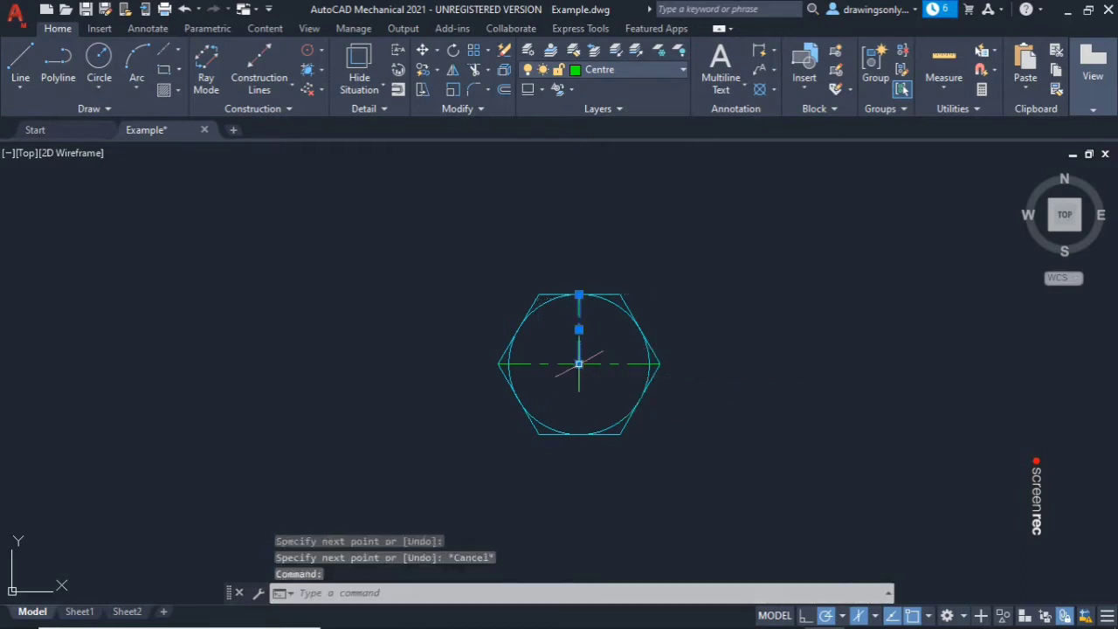
left_click(578, 364)
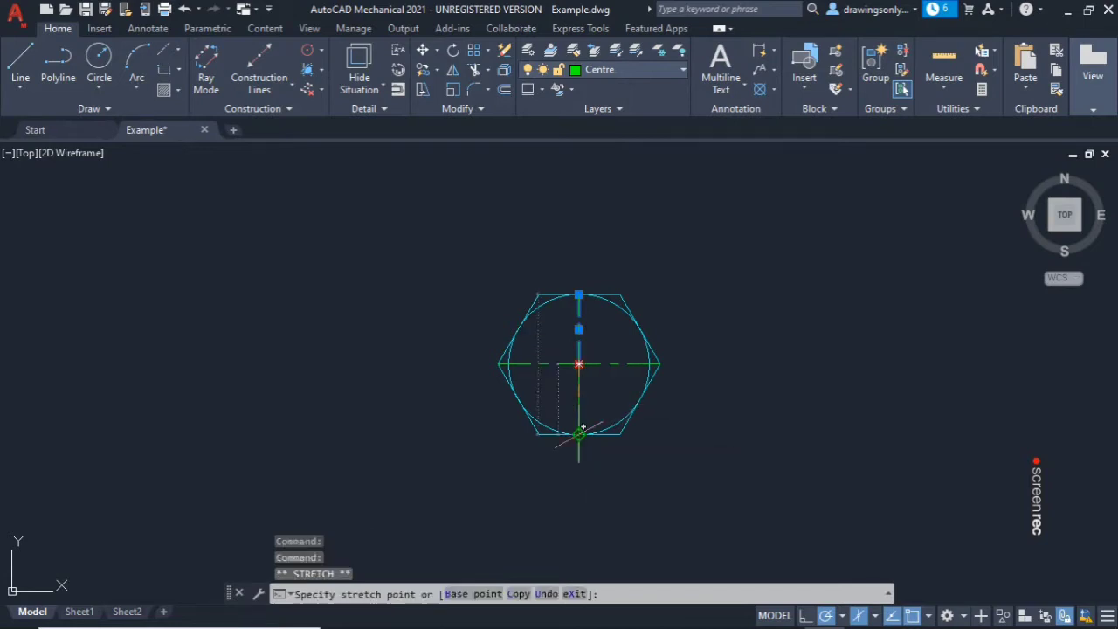
key("Escape")
scroll(694, 354, "down", 2)
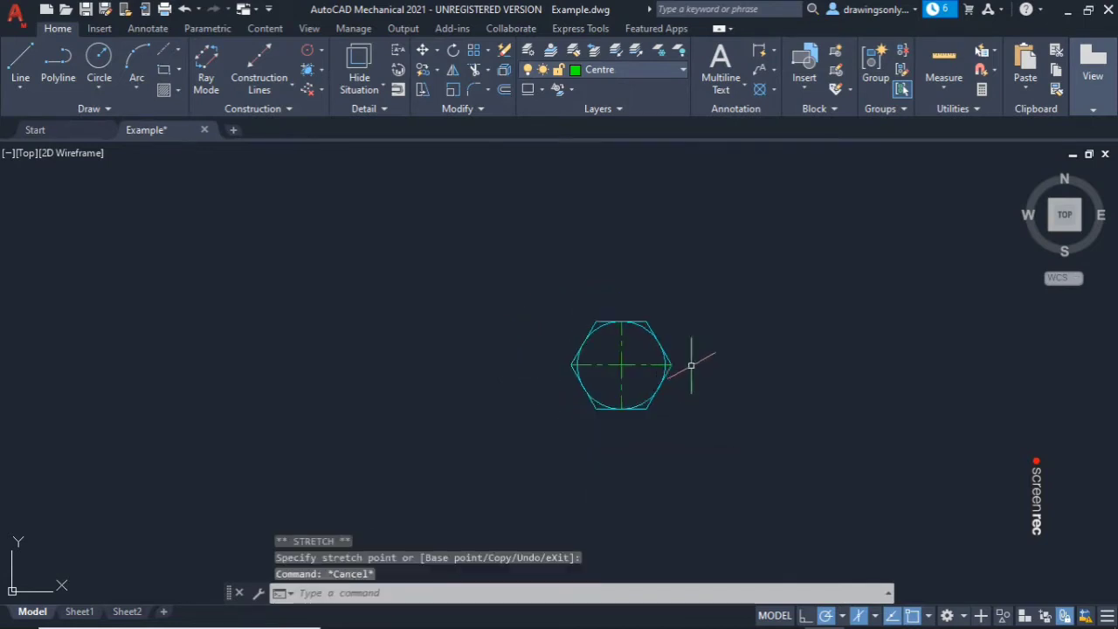
scroll(780, 352, "up", 2)
scroll(777, 351, "down", 3)
scroll(823, 336, "up", 3)
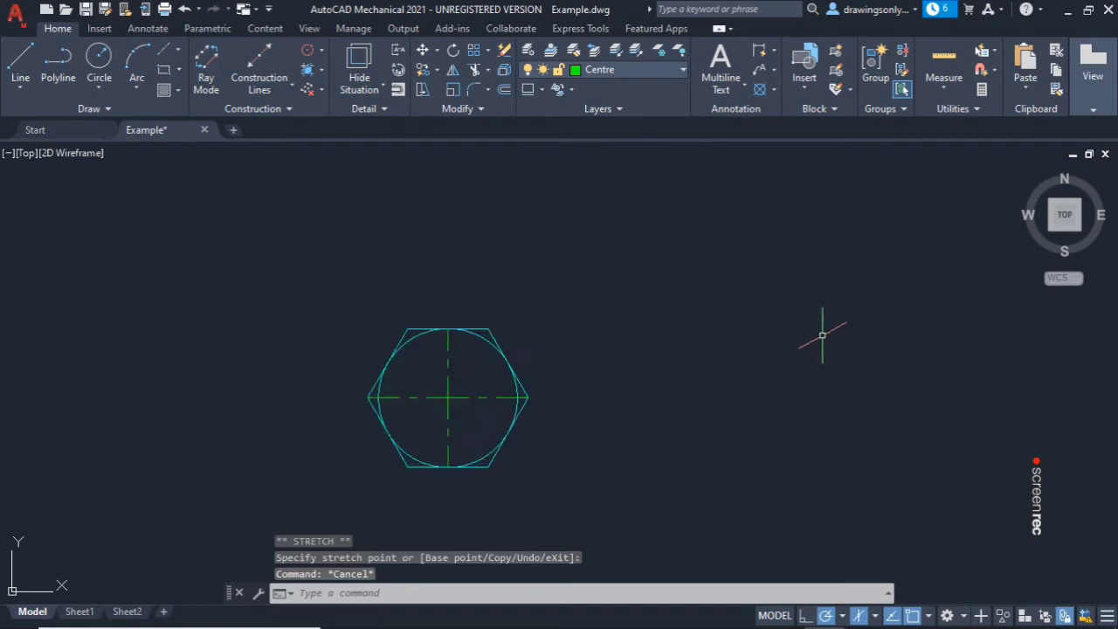
Step: With polar tracking at 30° increments, draw a centre line about 6'-1" long at 150° beside the hexagon
left_click(20, 62)
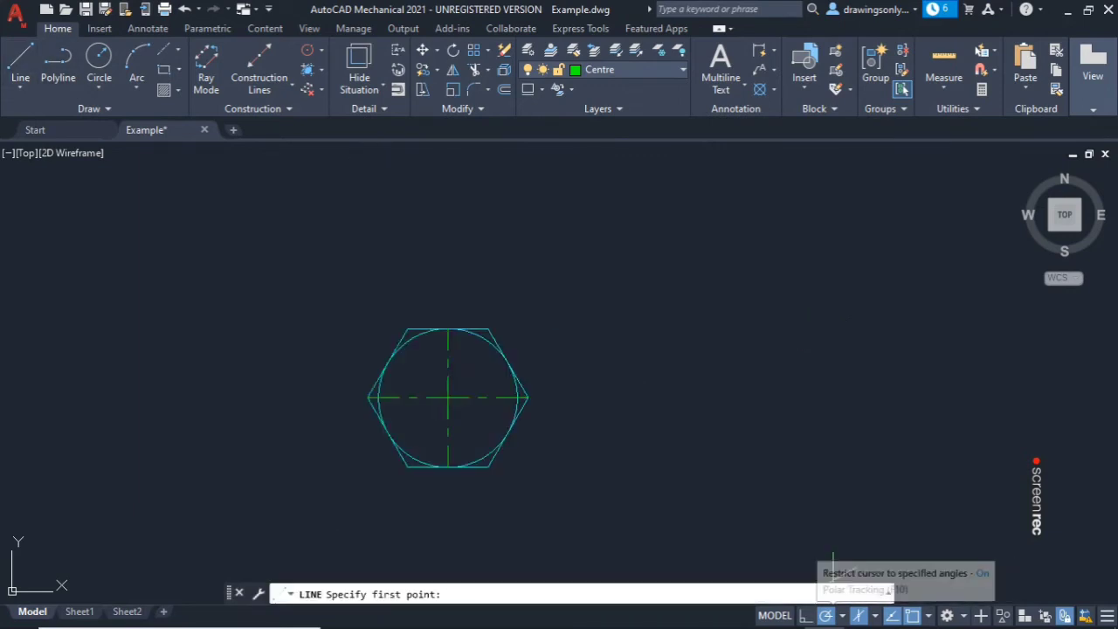
left_click(842, 615)
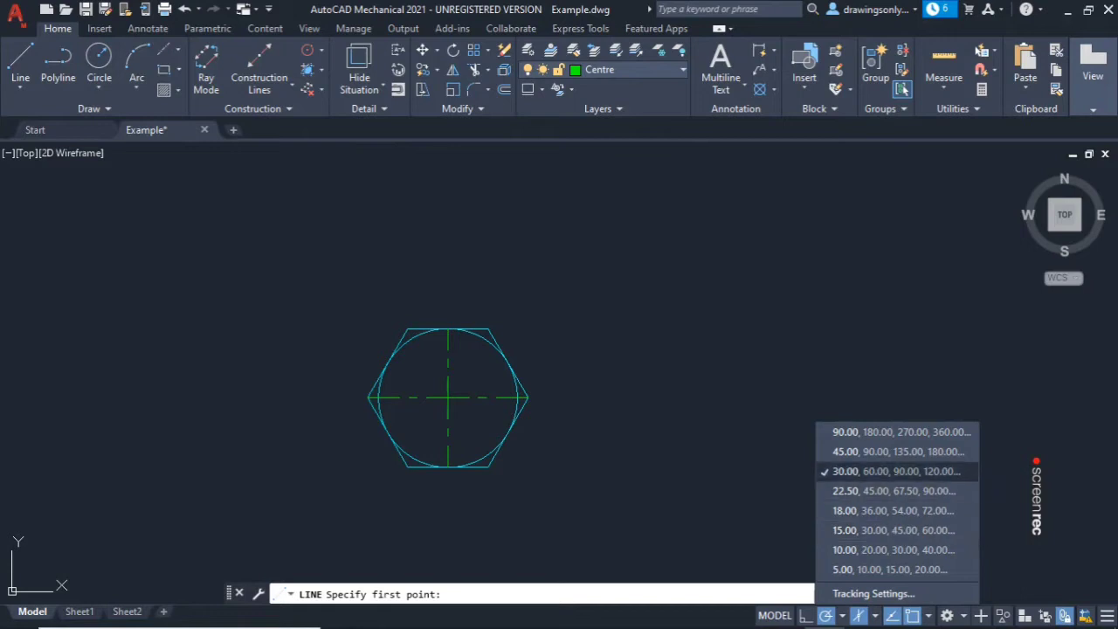
left_click(891, 471)
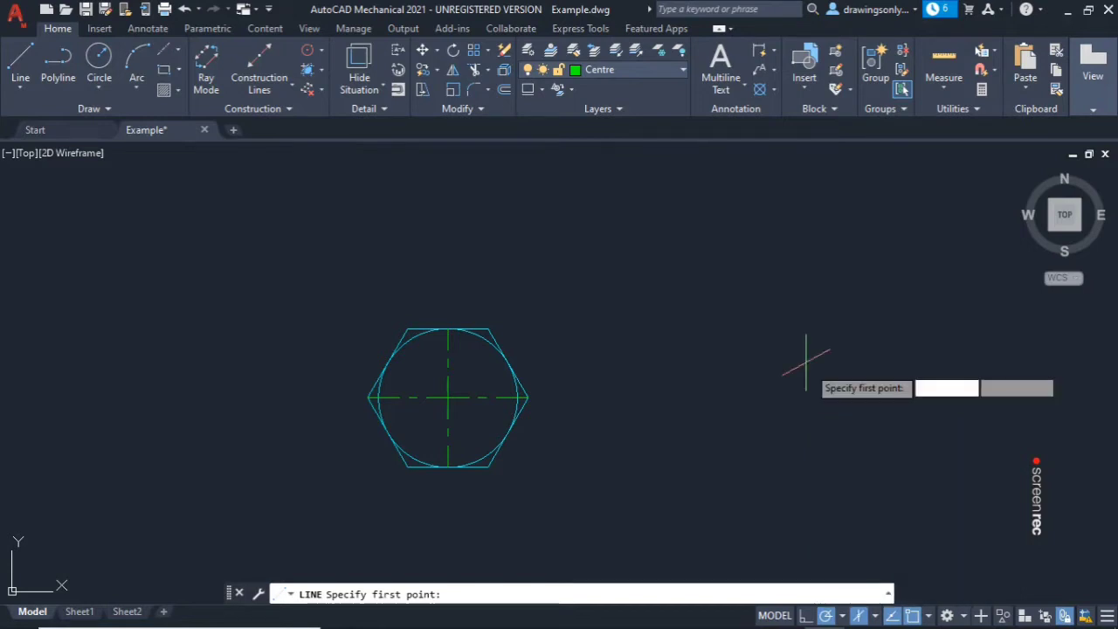
left_click(825, 448)
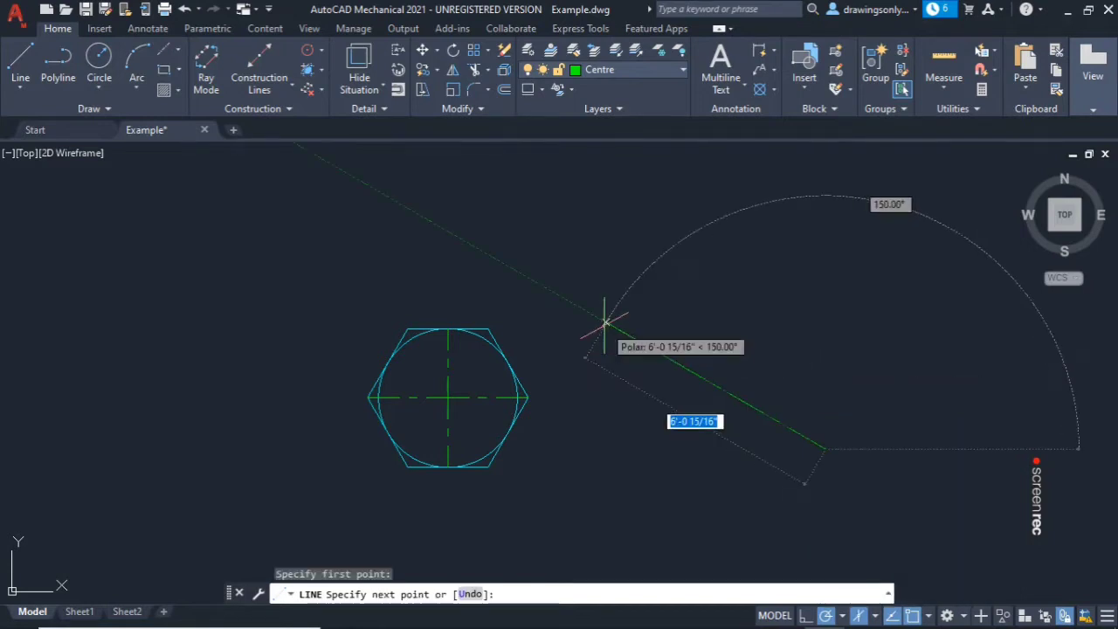
left_click(604, 324)
key("Escape")
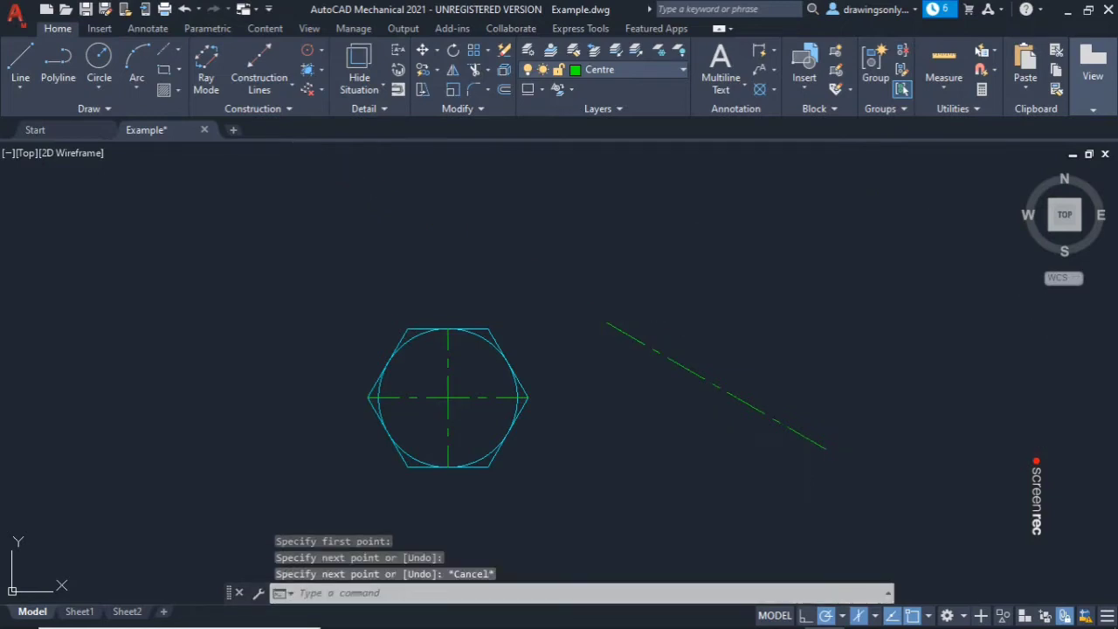
Step: Draw a second sloping centre line at 30° that crosses the first one near its middle
right_click(681, 273)
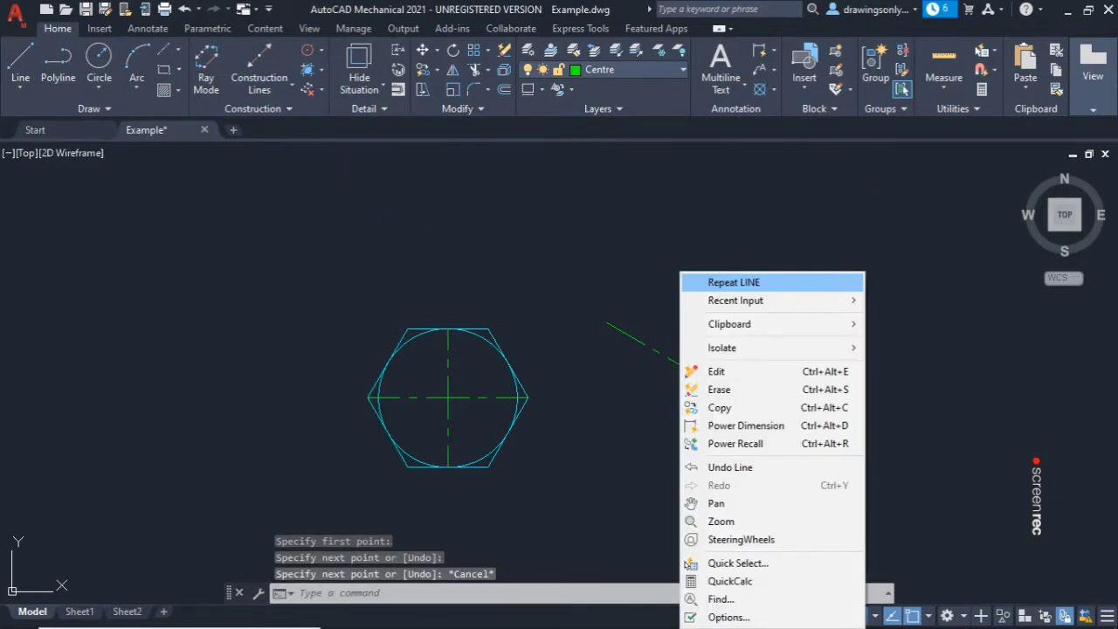
left_click(734, 282)
left_click(629, 450)
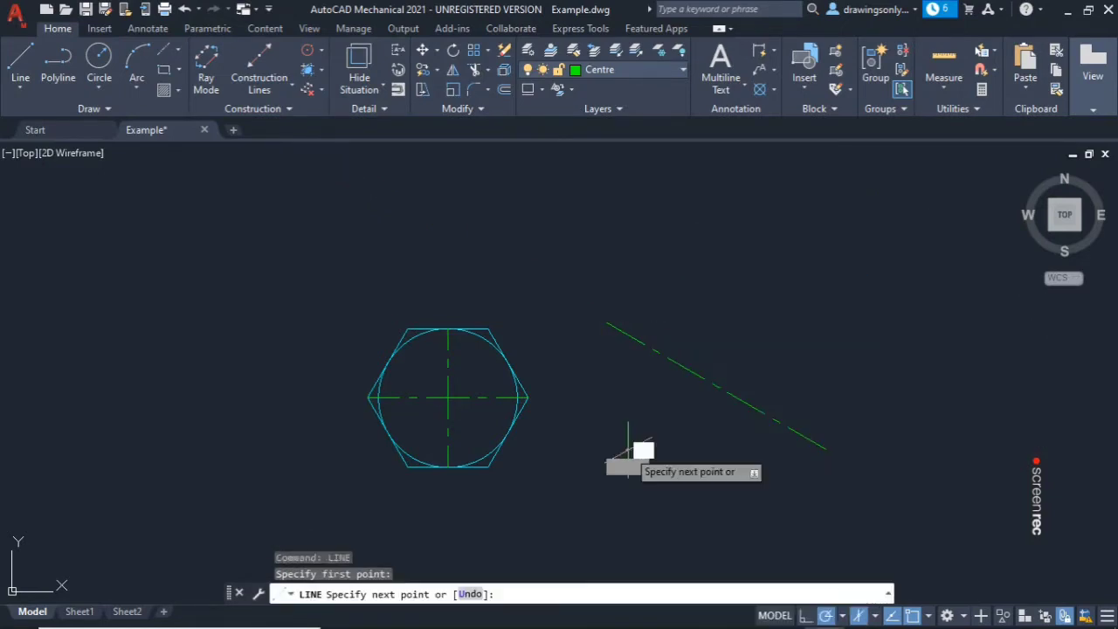
left_click(831, 333)
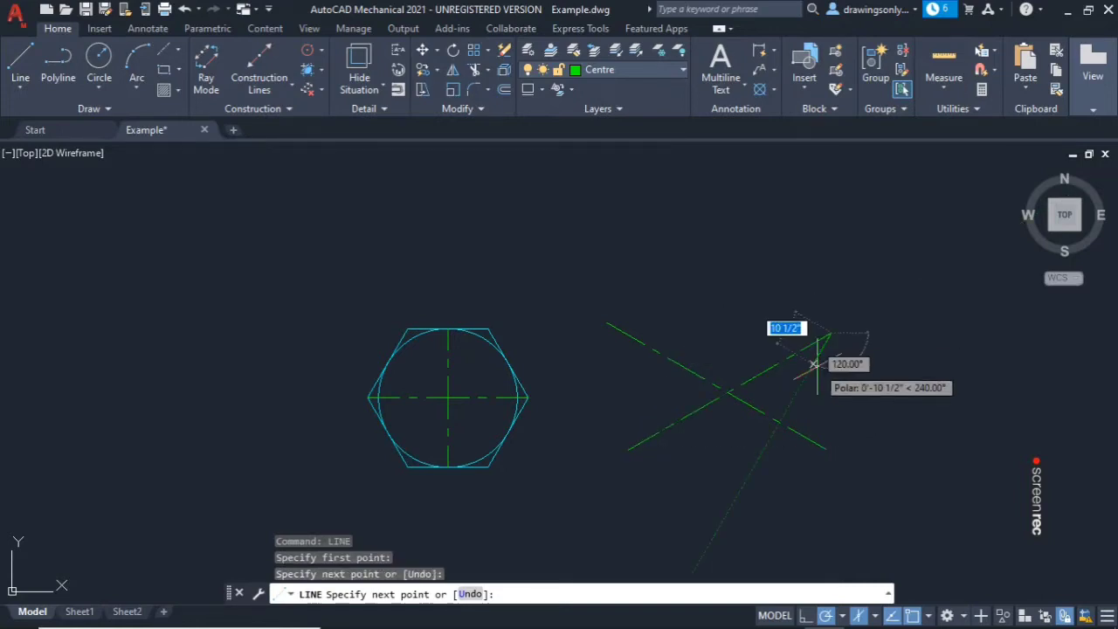
key("Escape")
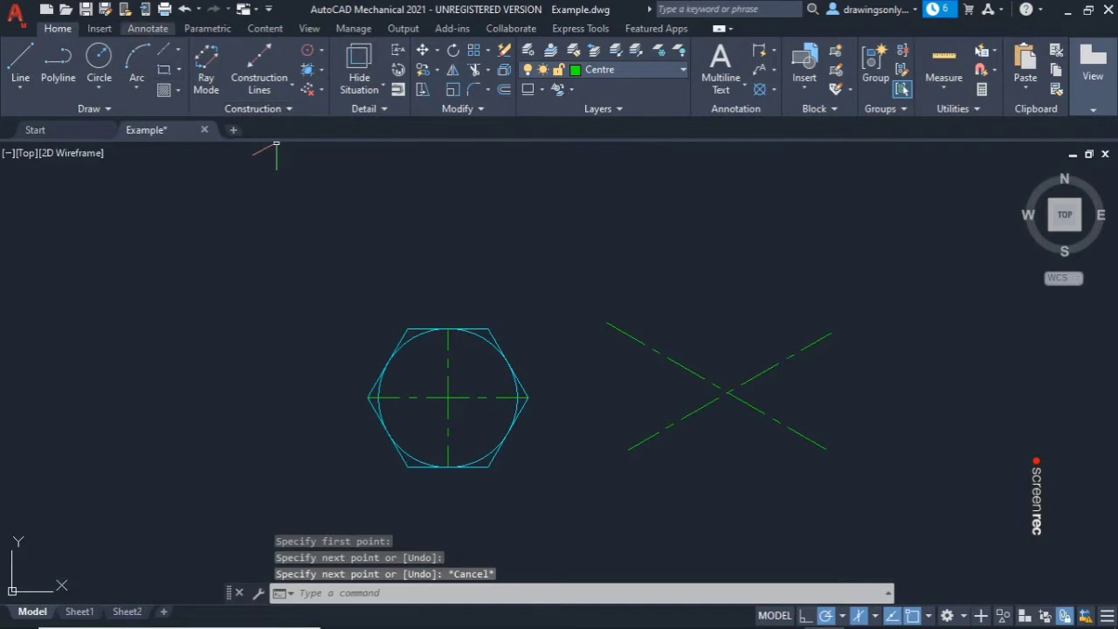
Step: Add a horizontal dimension between the hexagon's centre and its left vertex, placed above the hexagon
left_click(148, 28)
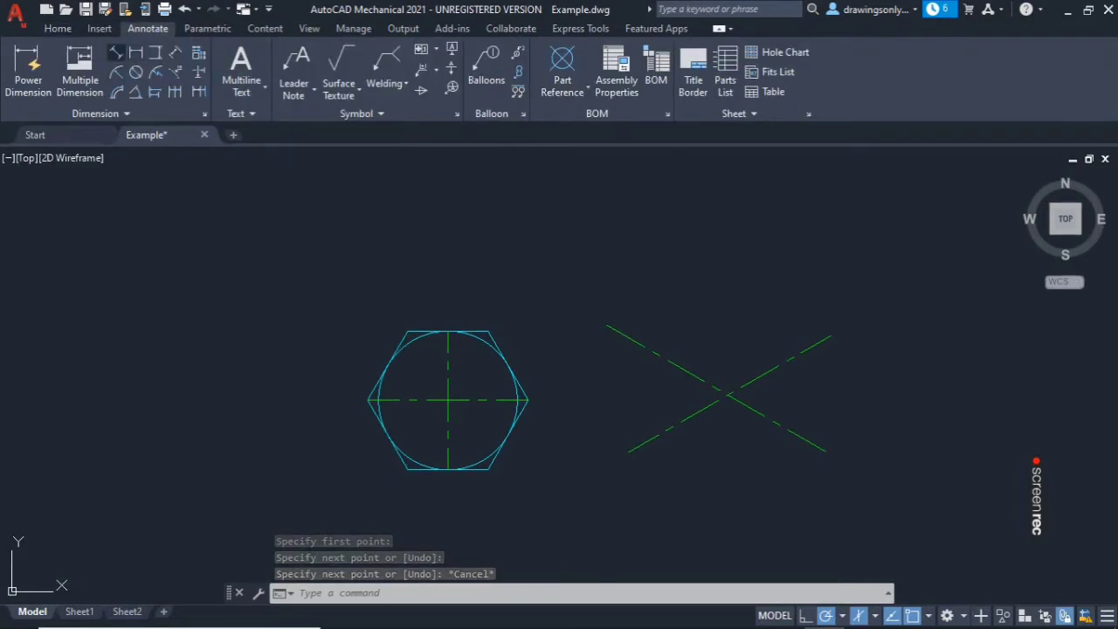
left_click(116, 53)
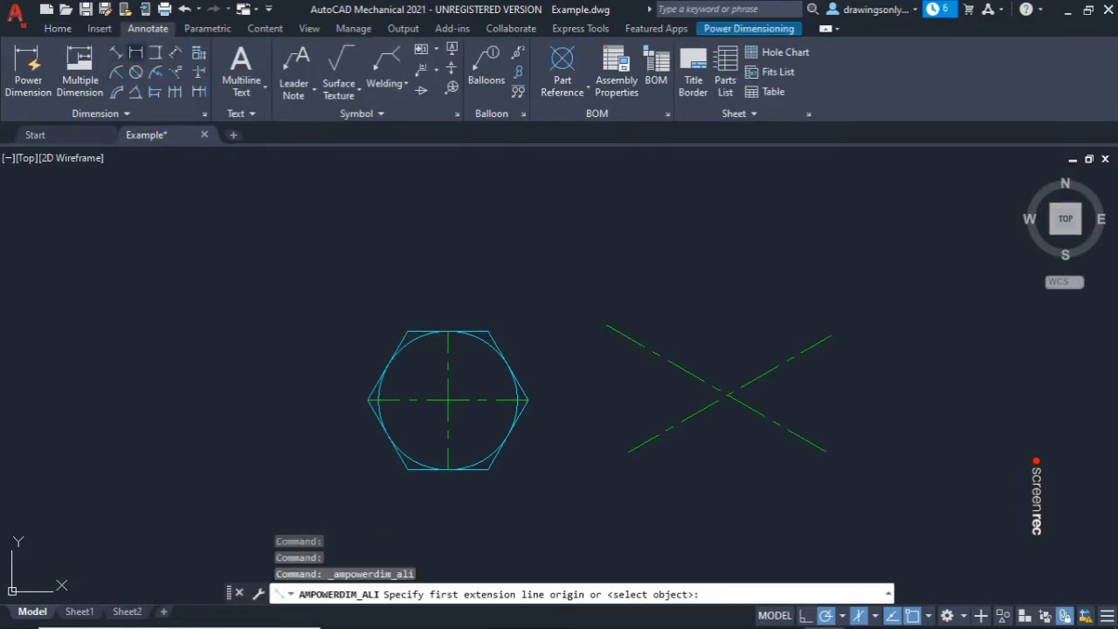
key("Escape")
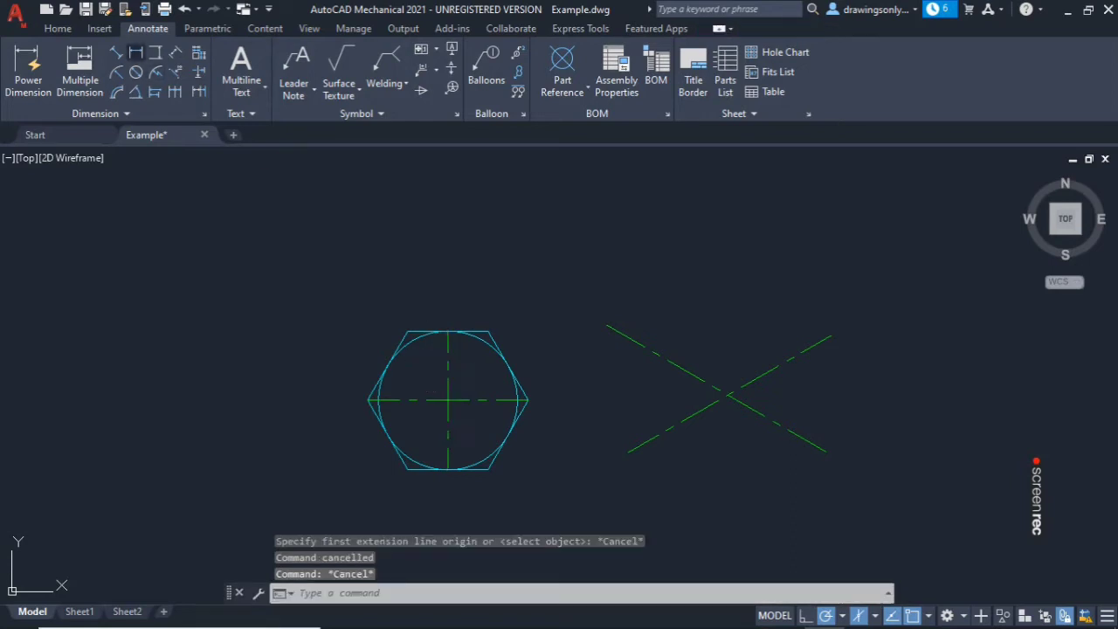
left_click(136, 53)
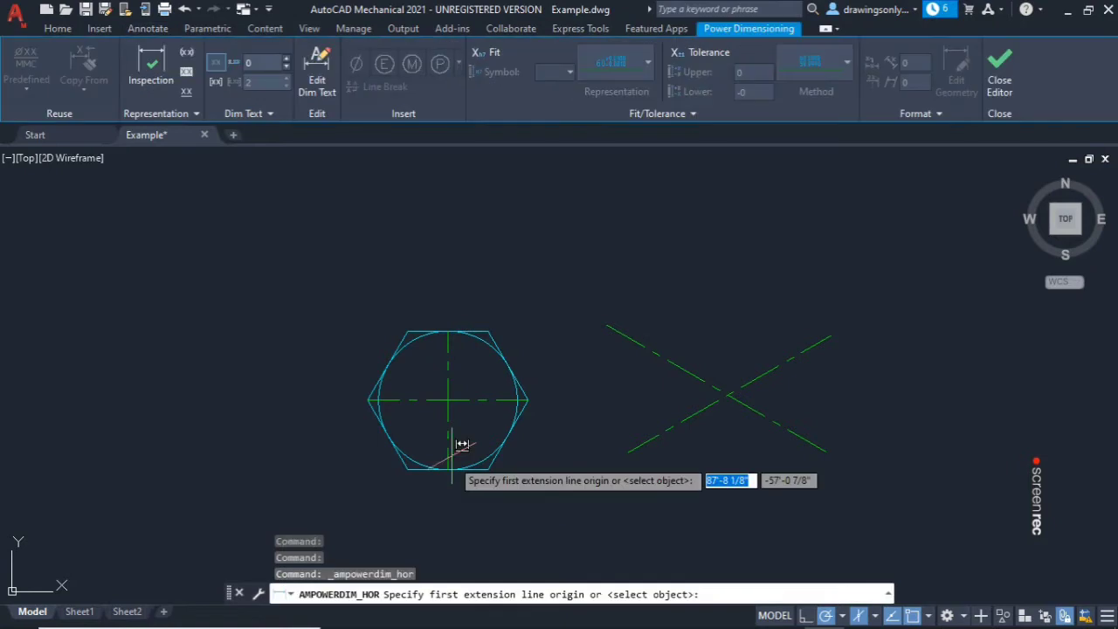
left_click(448, 400)
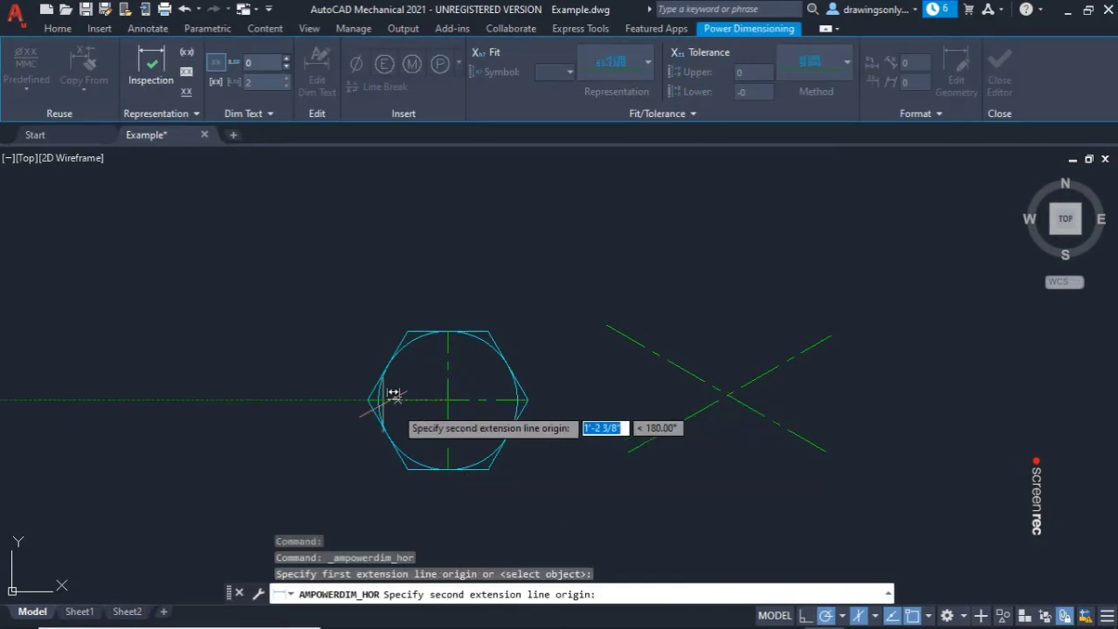
left_click(369, 400)
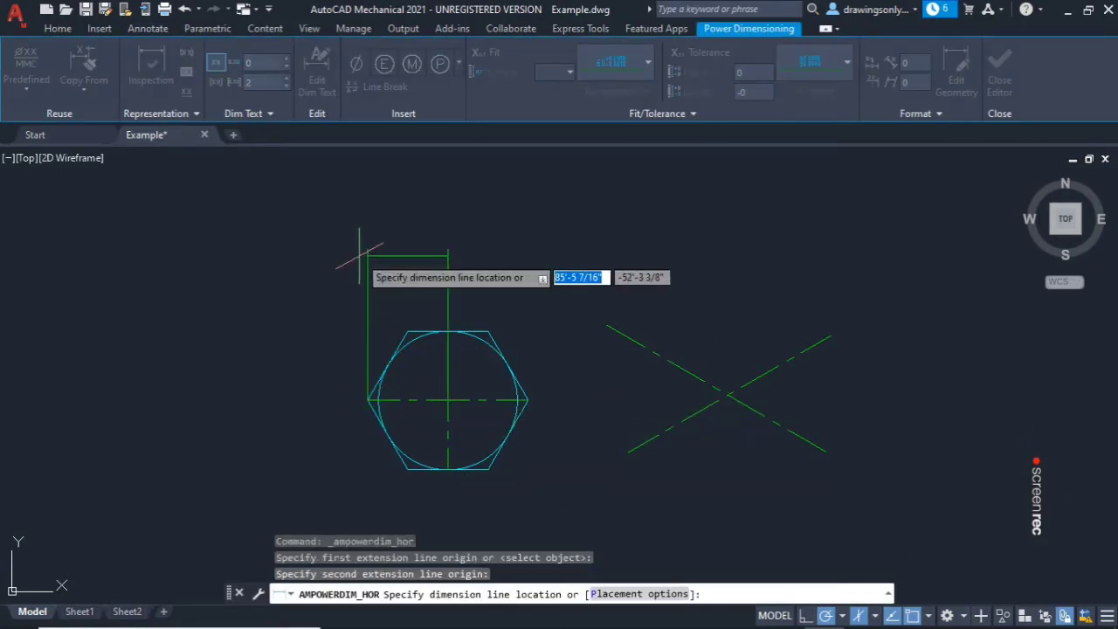
left_click(367, 256)
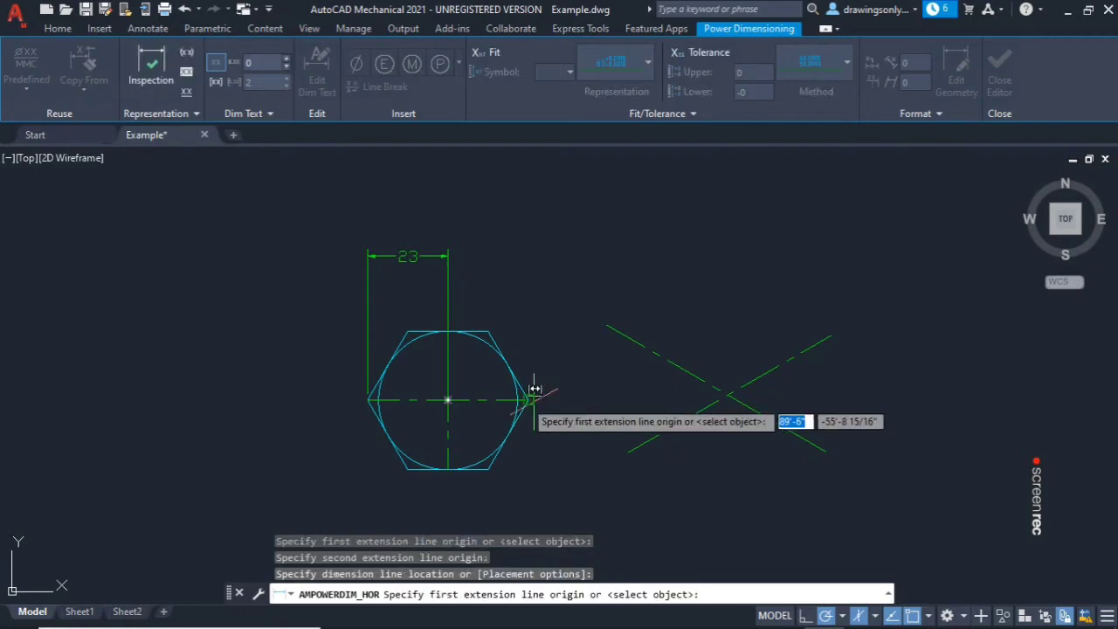
Step: Add a horizontal dimension between the hexagon's right vertex and its centre, in line with the existing dimension above the hexagon
left_click(532, 398)
left_click(456, 392)
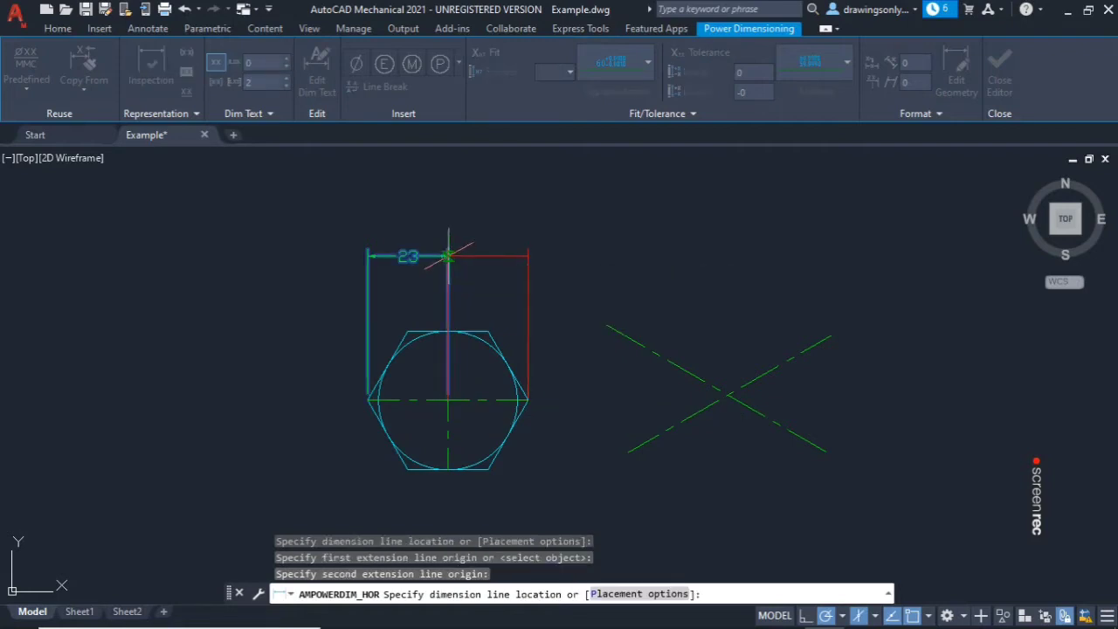
left_click(441, 256)
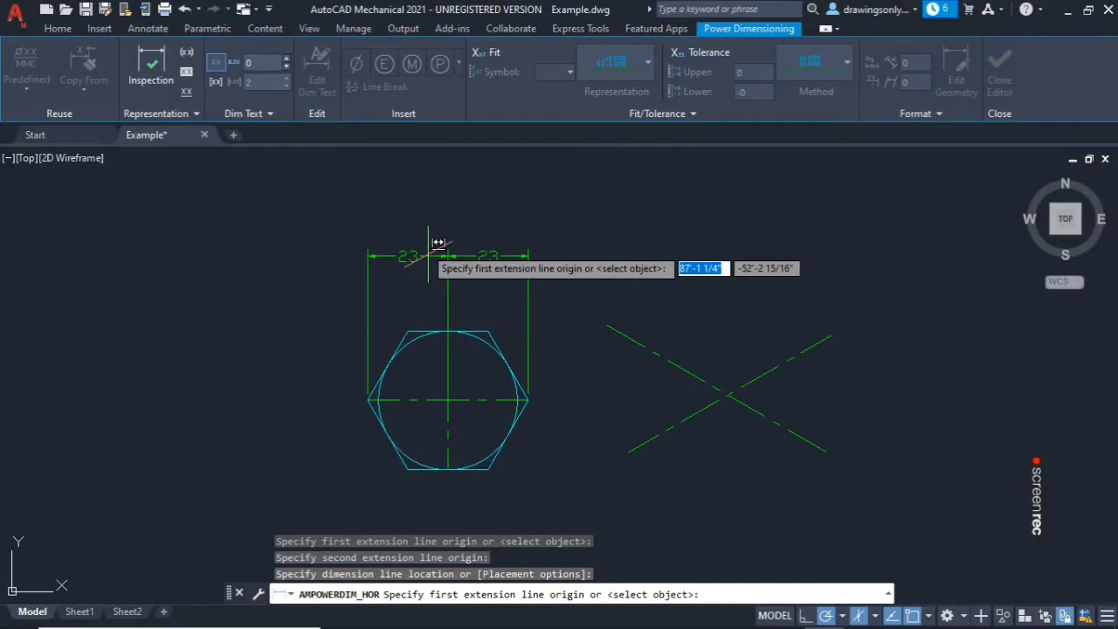
key("Escape")
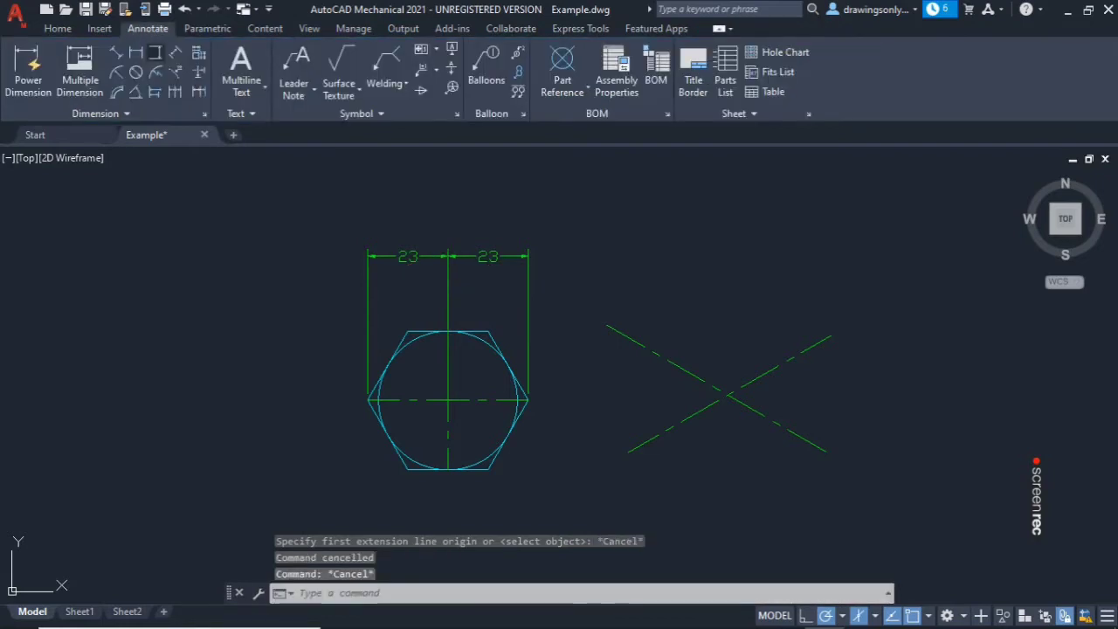
Step: Add a vertical dimension from the hexagon's centre to its upper edge, placed left of the hexagon
key("Return")
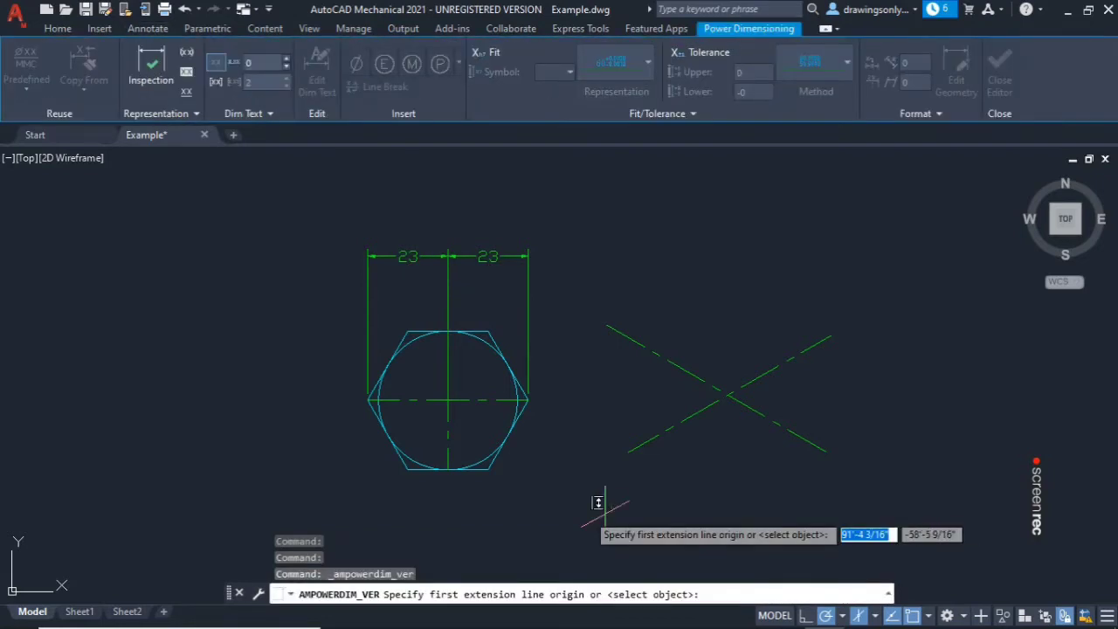
left_click(448, 358)
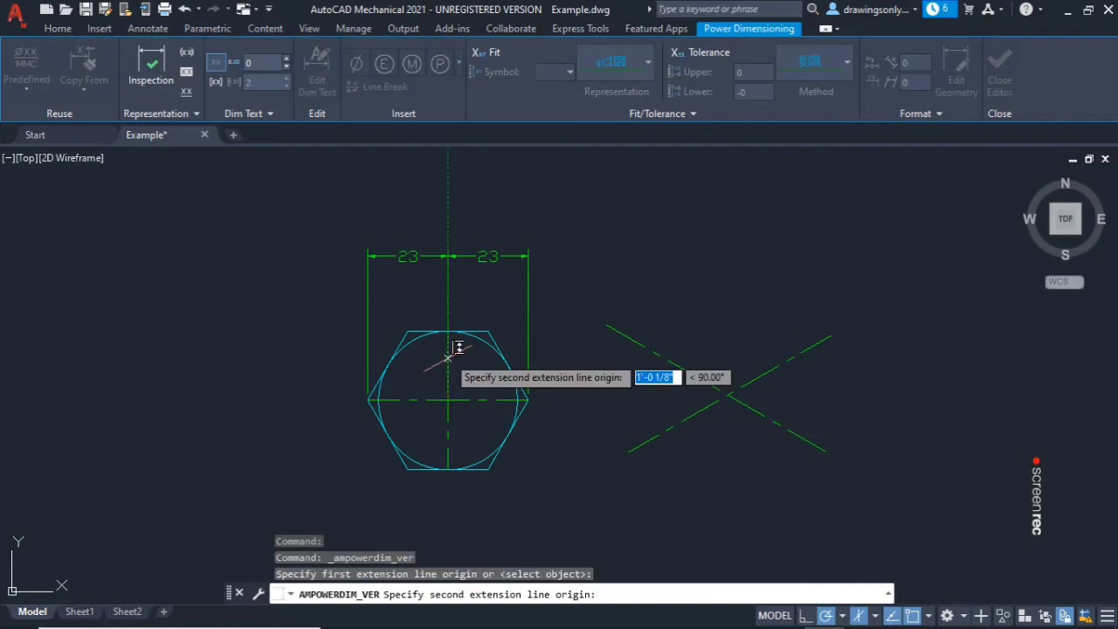
left_click(448, 334)
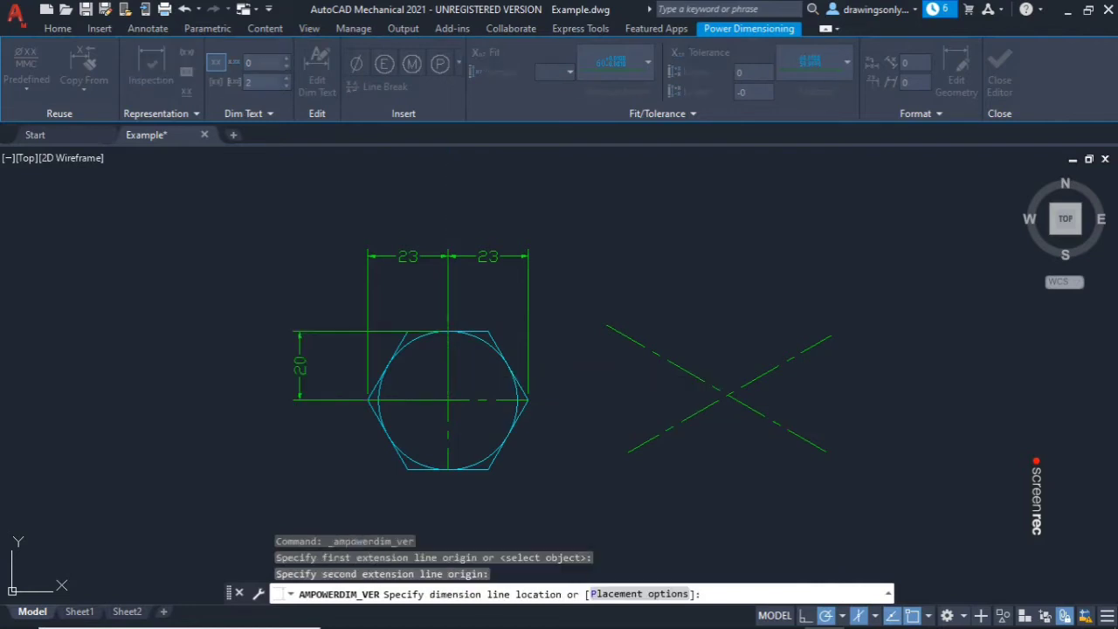
left_click(300, 365)
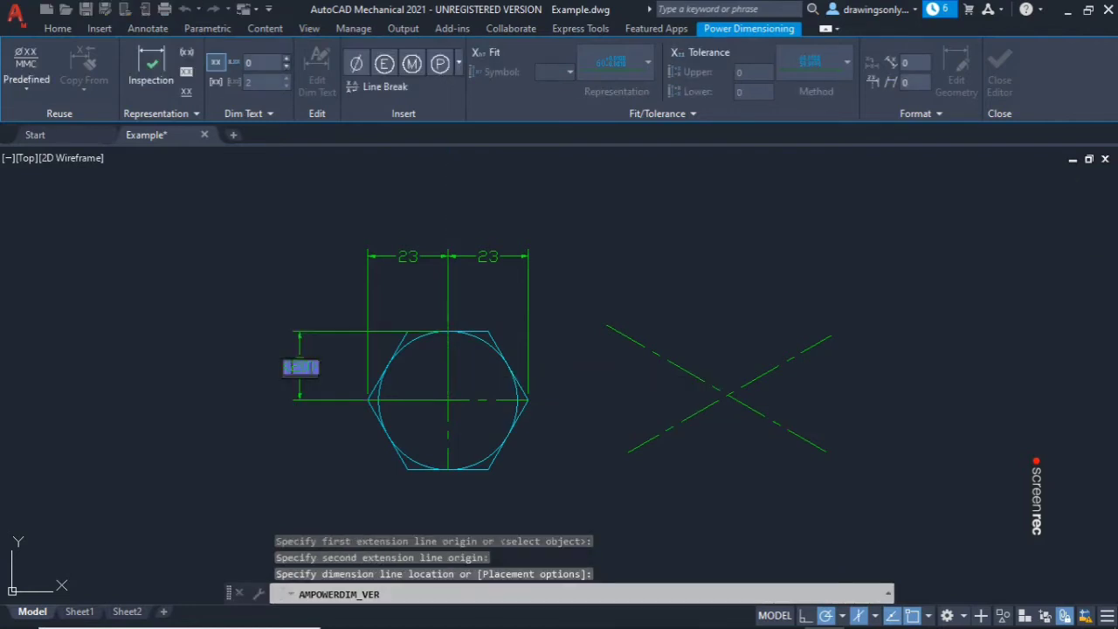
key("Return")
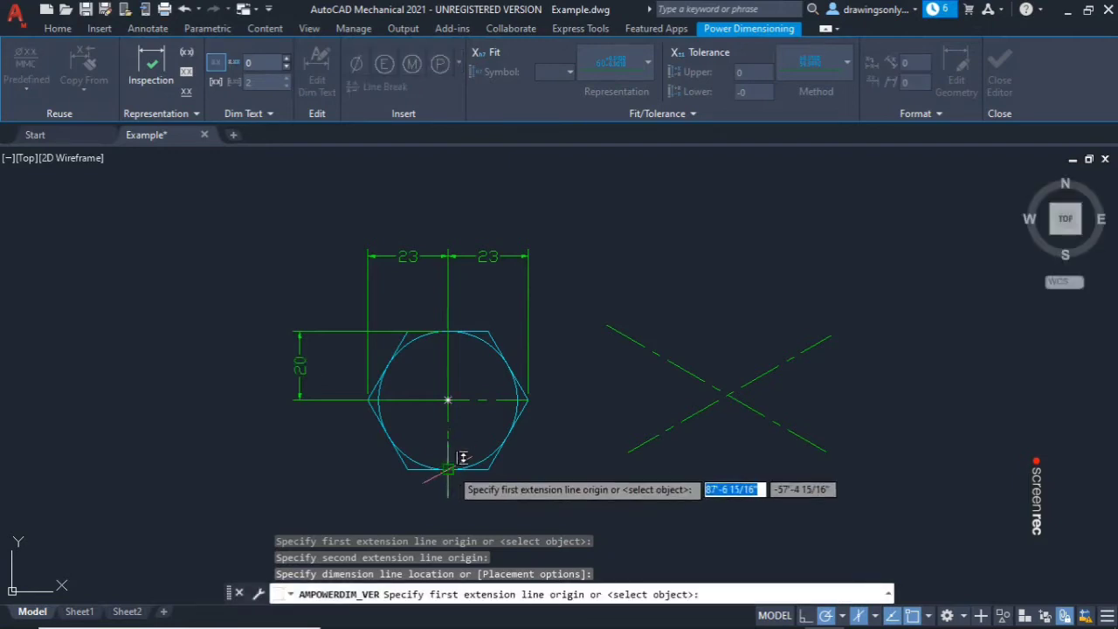
Step: Add a vertical dimension from the midpoint of the hexagon's lower edge to its centre, in line with the upper vertical dimension
left_click(448, 470)
left_click(447, 400)
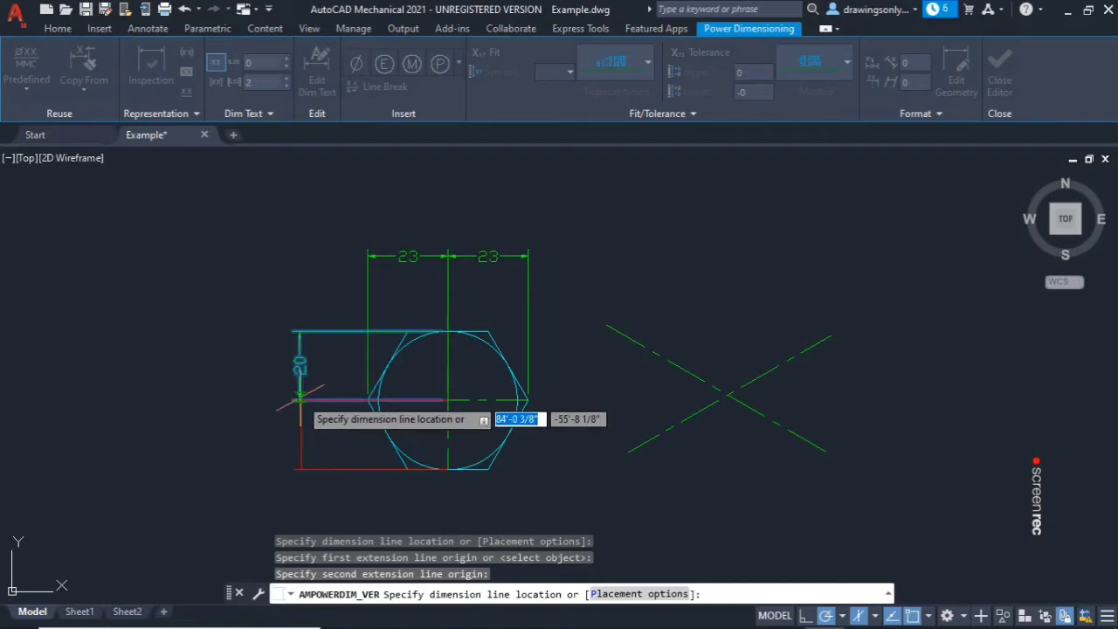
left_click(300, 398)
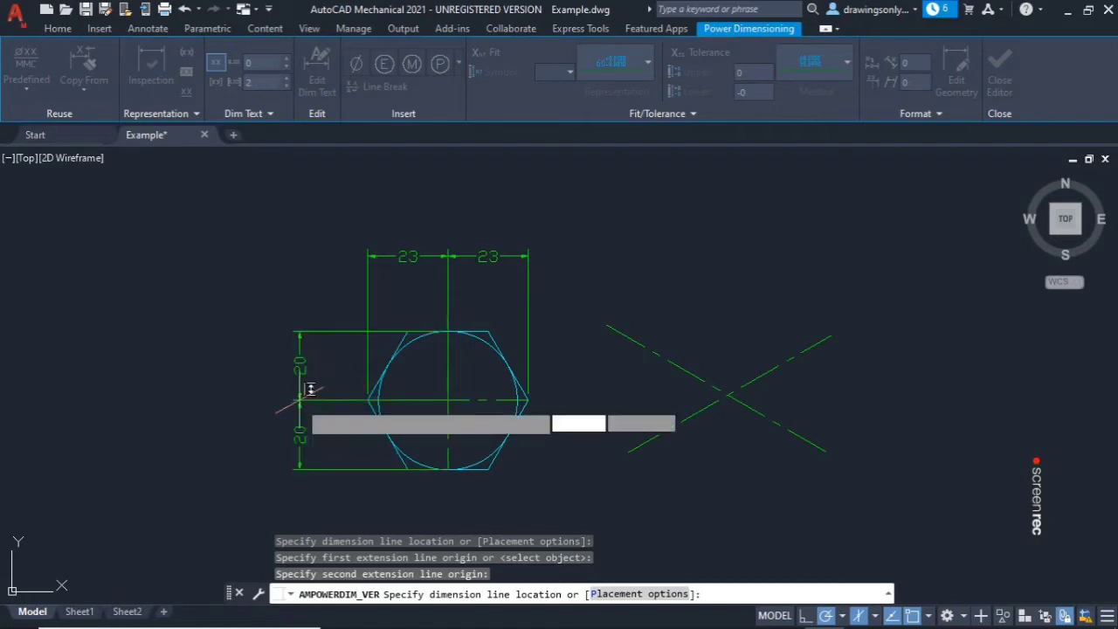
key("Return")
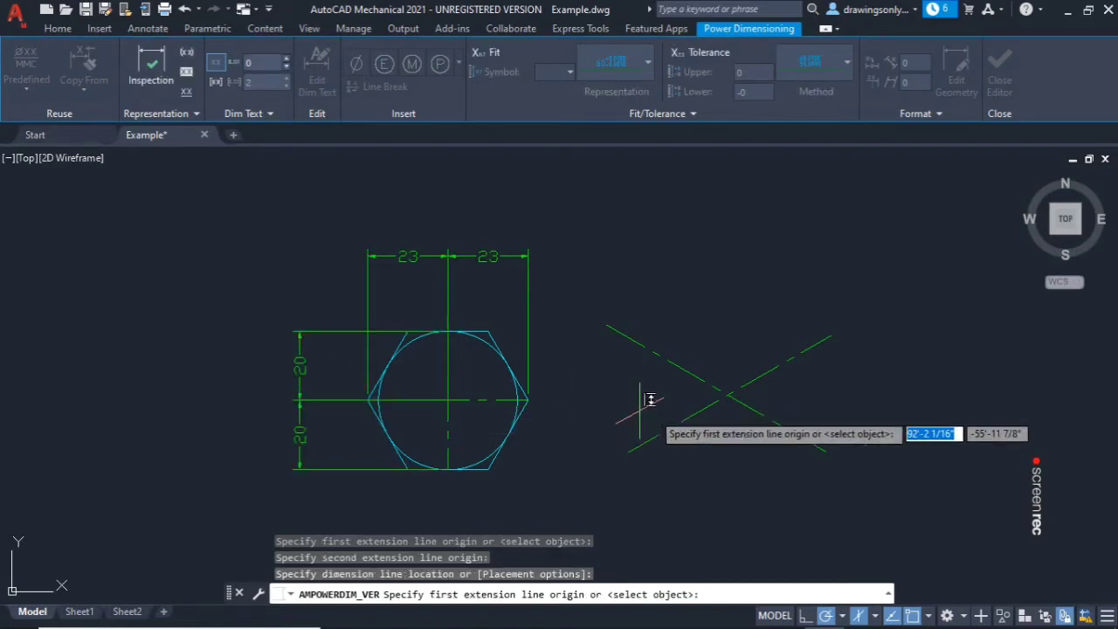
key("Escape")
key("Escape")
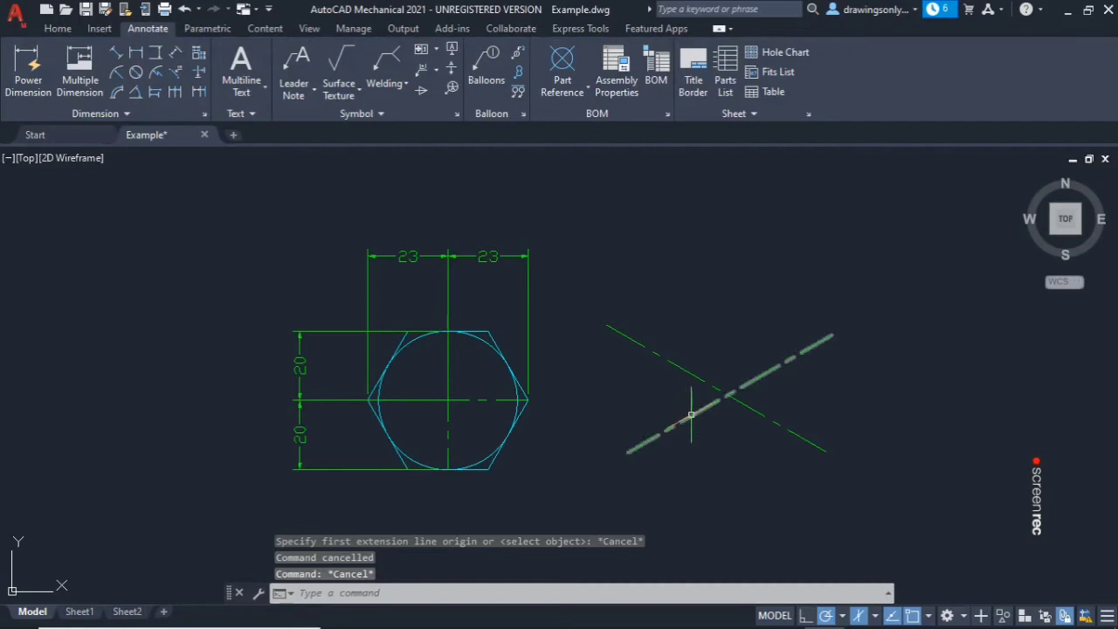
Step: Make Construction the current layer
left_click(58, 28)
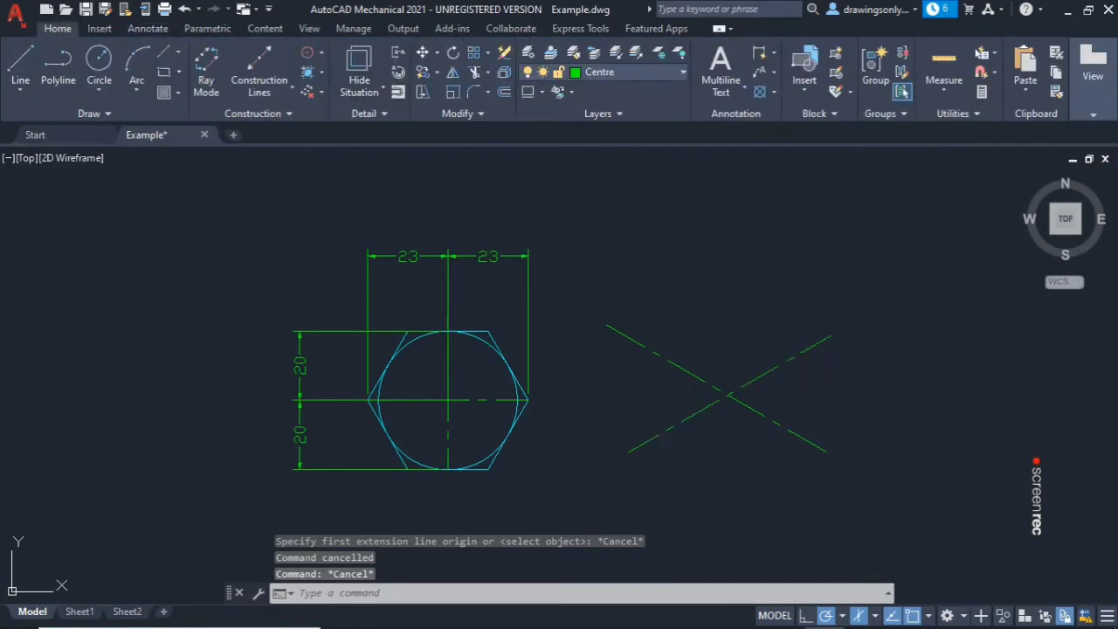
left_click(636, 72)
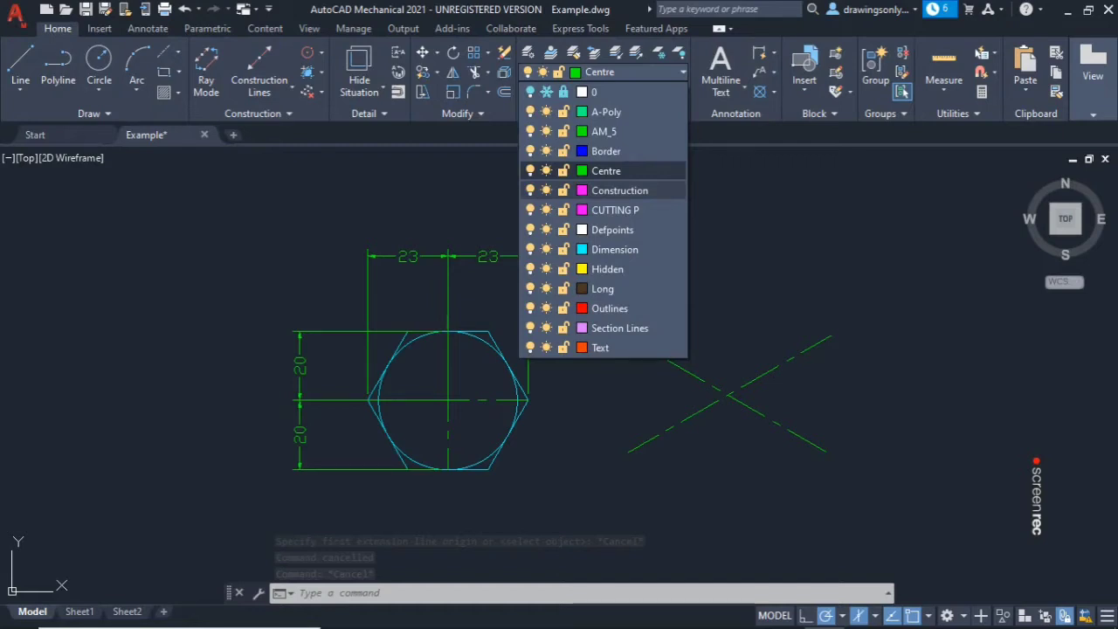
left_click(619, 190)
Step: Draw a line 20 units long at 150° from the intersection of the two sloping centre lines
type("l")
key("Return")
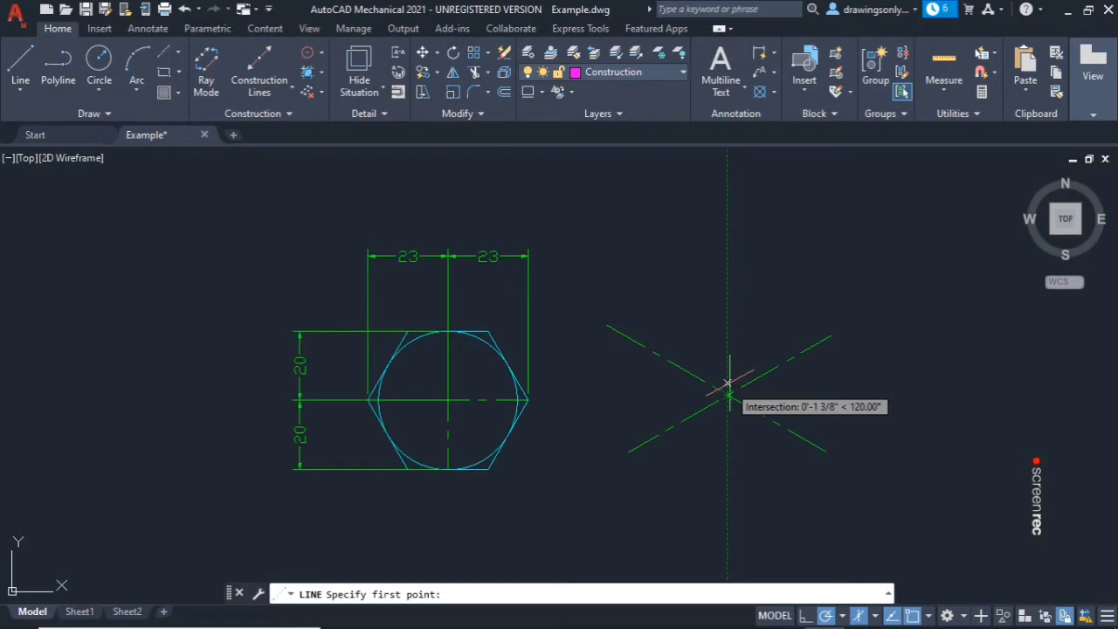
scroll(722, 397, "up", 5)
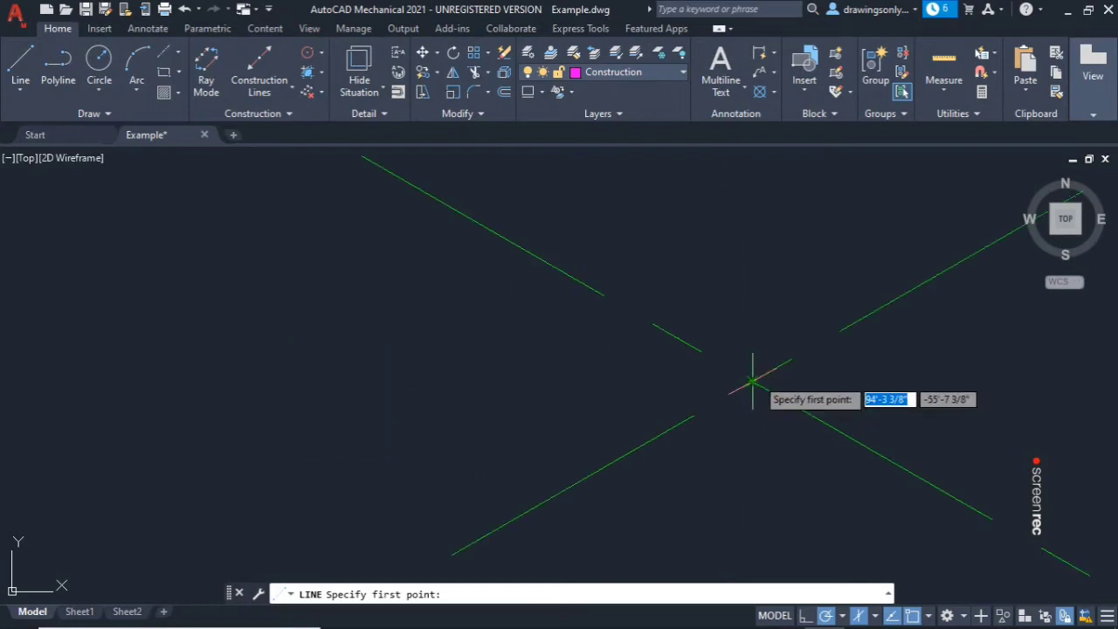
left_click(752, 382)
scroll(681, 263, "down", 5)
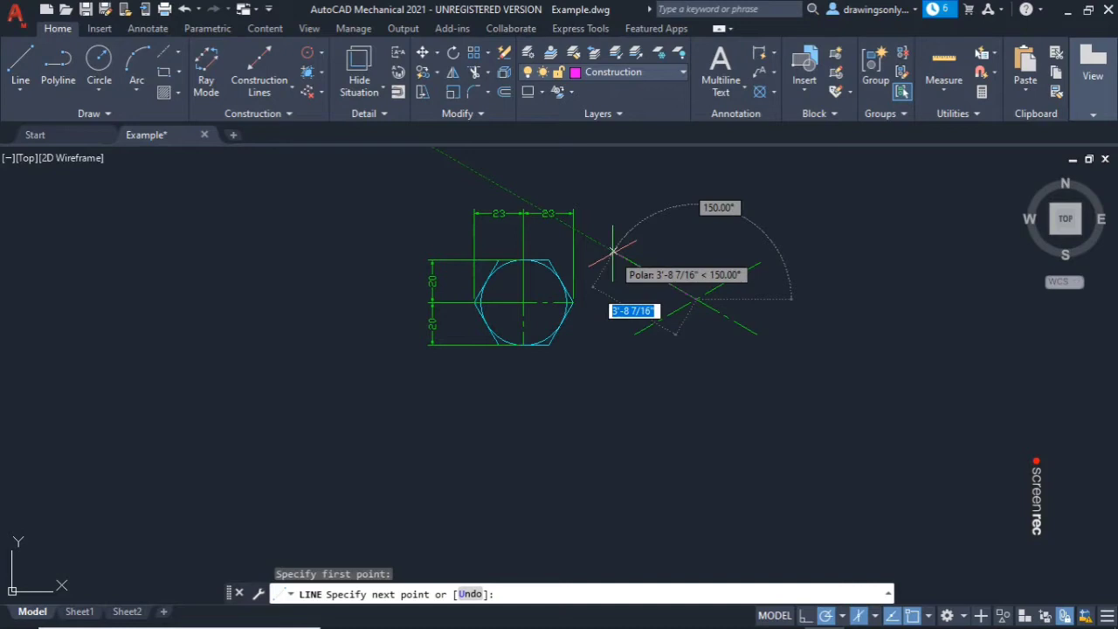
type("20")
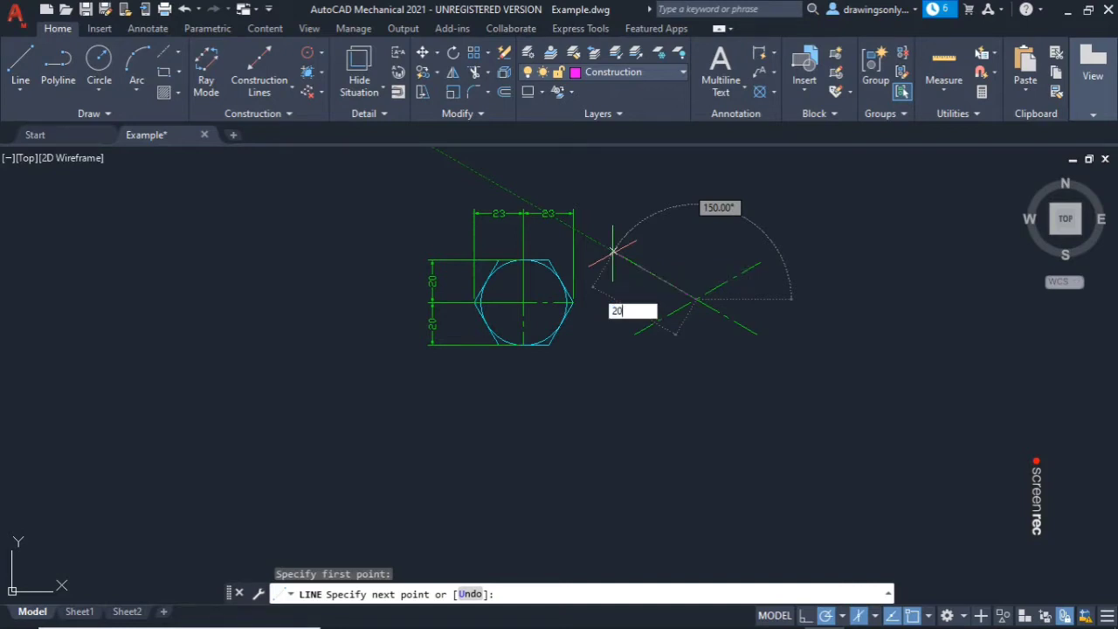
key("Return")
scroll(669, 278, "up", 3)
scroll(676, 262, "down", 3)
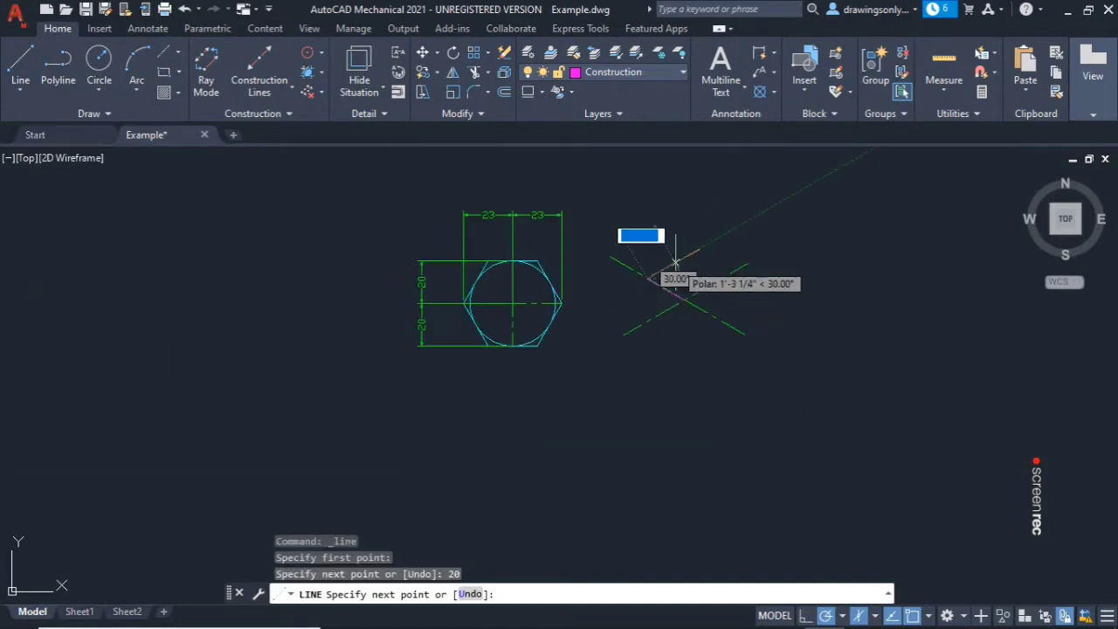
scroll(675, 262, "up", 2)
right_click(687, 255)
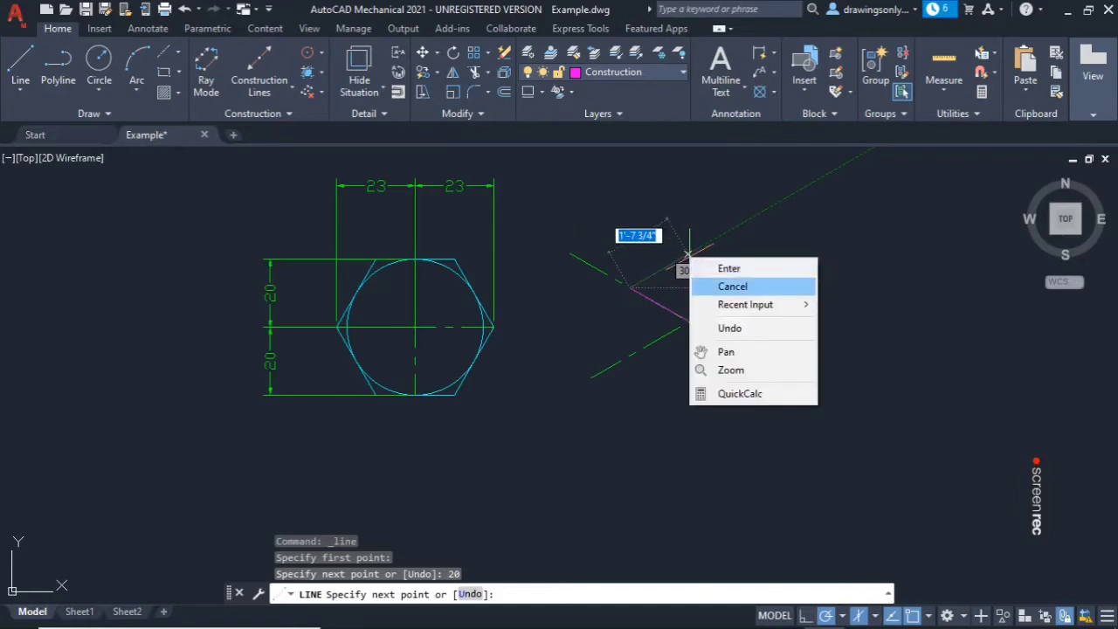
left_click(709, 286)
Step: Draw a second line 20 units long from the same intersection in the opposite direction, at 330°
right_click(709, 287)
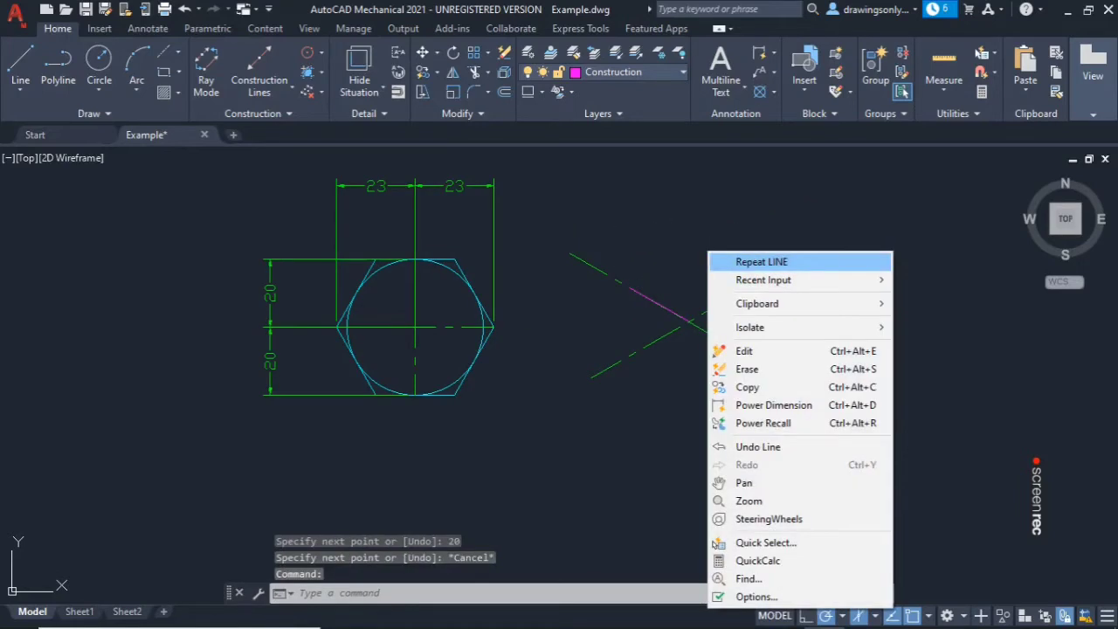
left_click(760, 262)
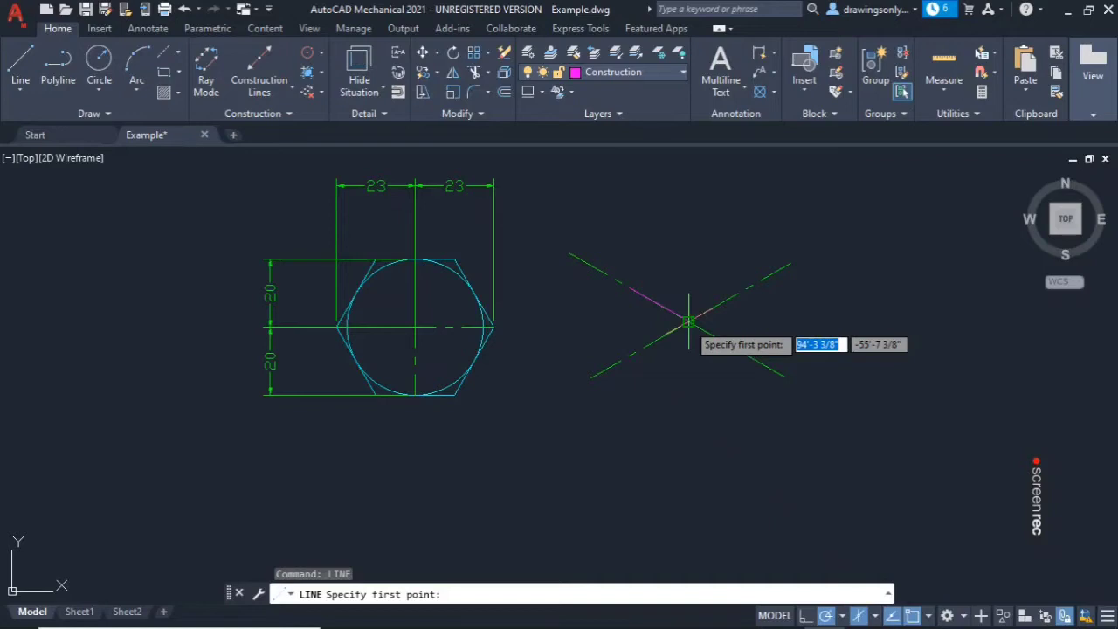
scroll(688, 321, "up", 3)
left_click(639, 237)
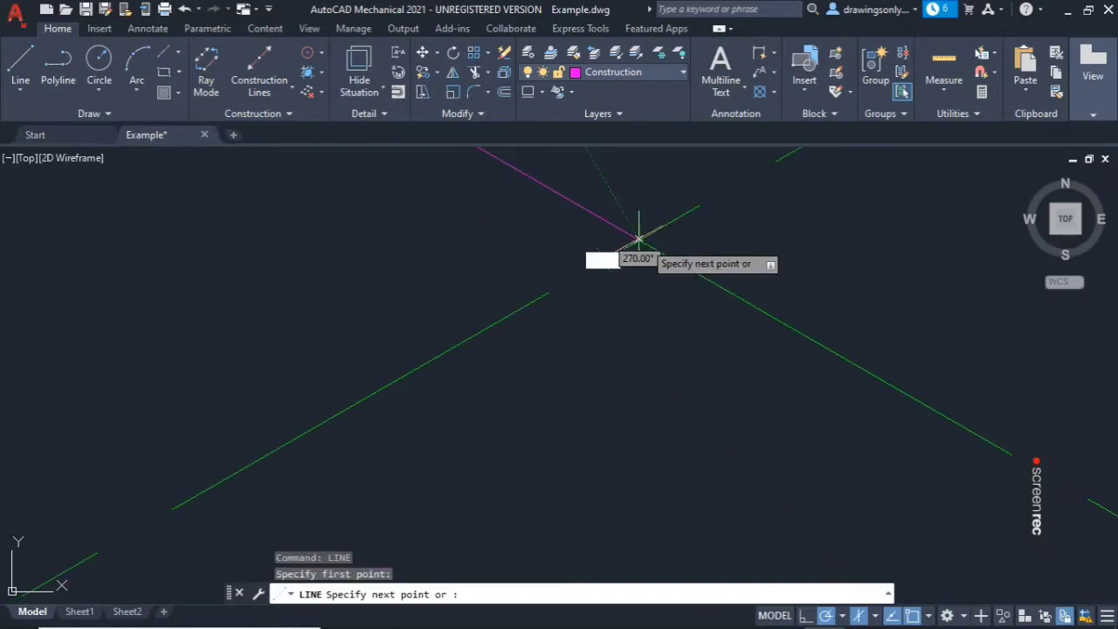
scroll(891, 374, "down", 3)
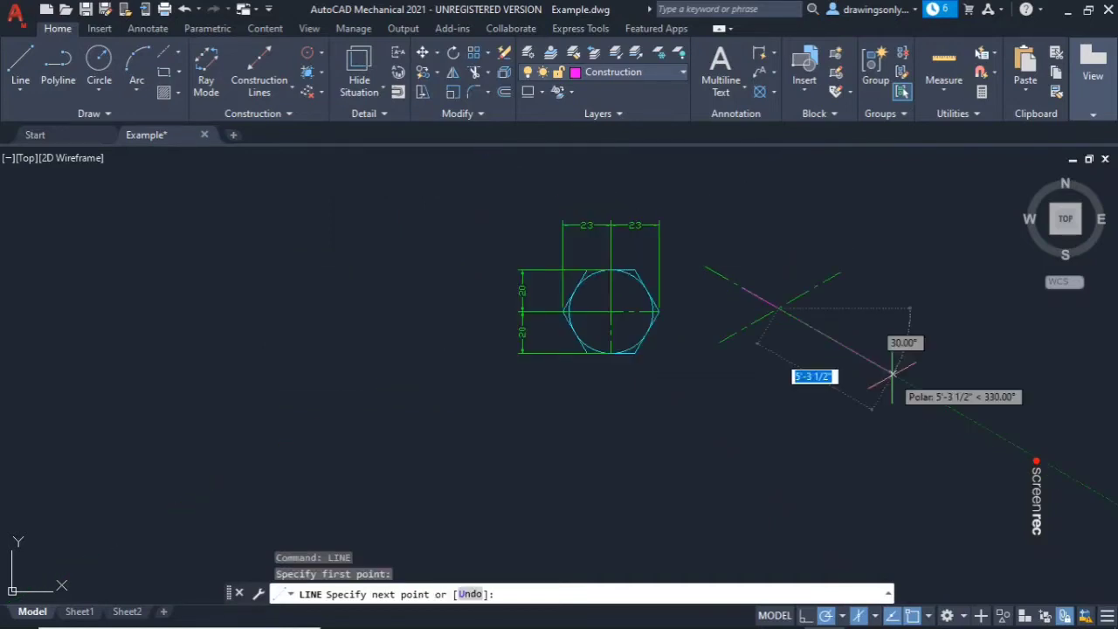
scroll(880, 371, "up", 3)
scroll(879, 385, "down", 1)
type("2")
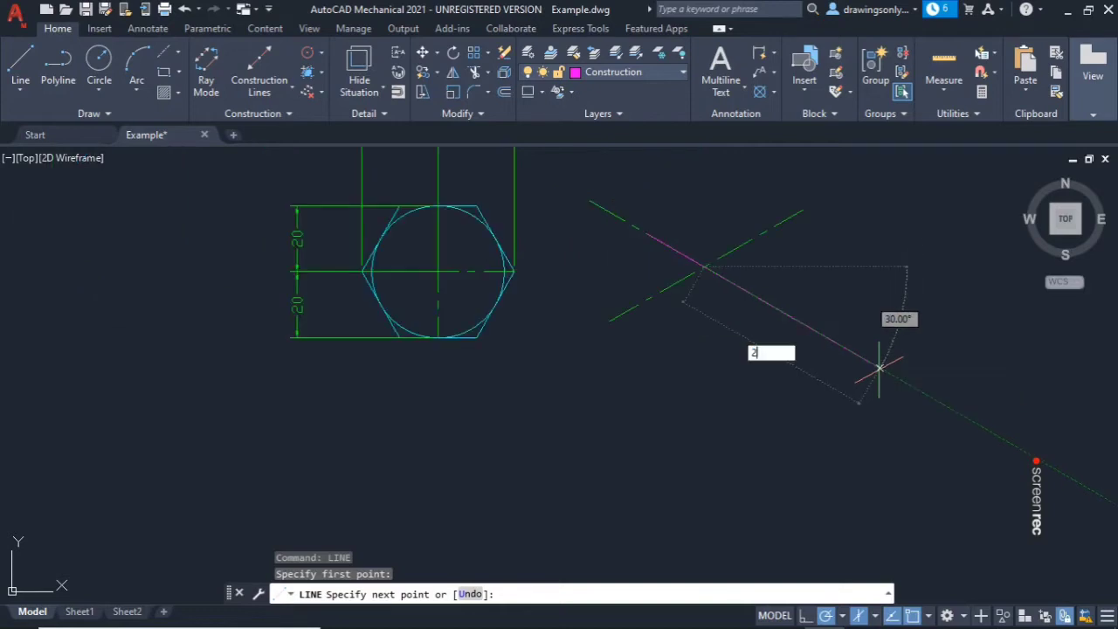
type("0")
key("Return")
key("Escape")
Step: Draw a line 23 units long at 30° from the intersection of the sloping centre lines
scroll(761, 267, "up", 3)
scroll(761, 269, "down", 1)
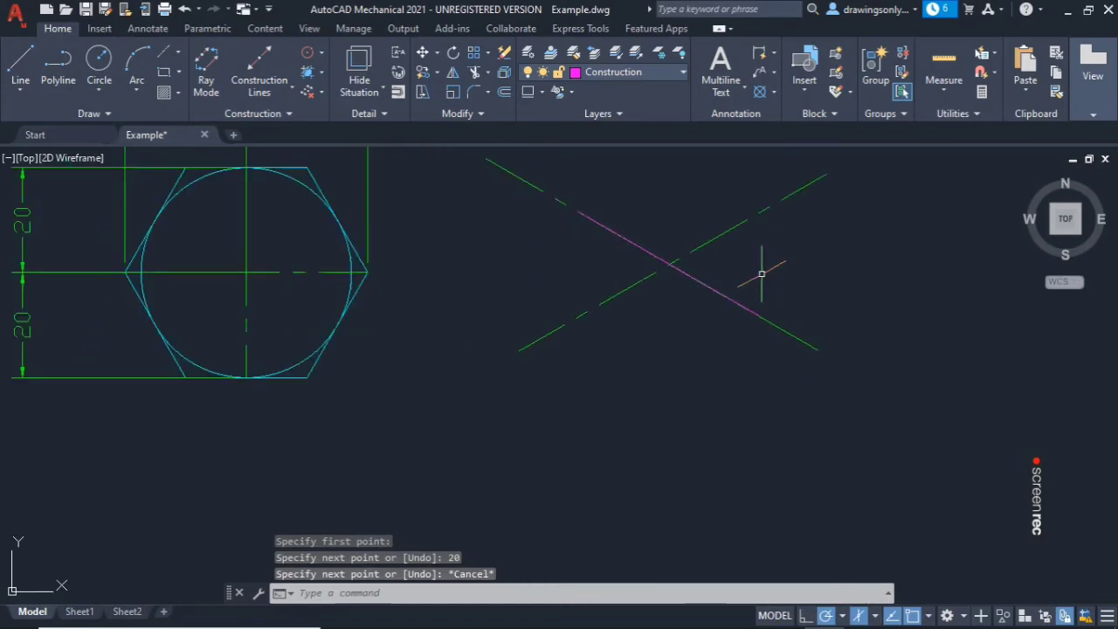
right_click(666, 237)
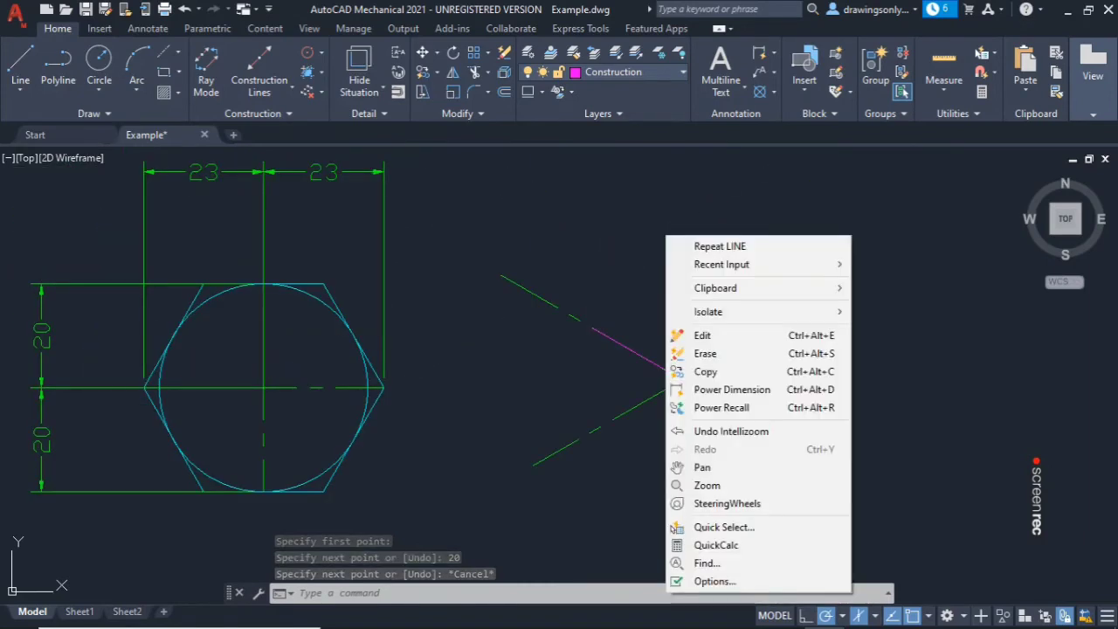
left_click(720, 247)
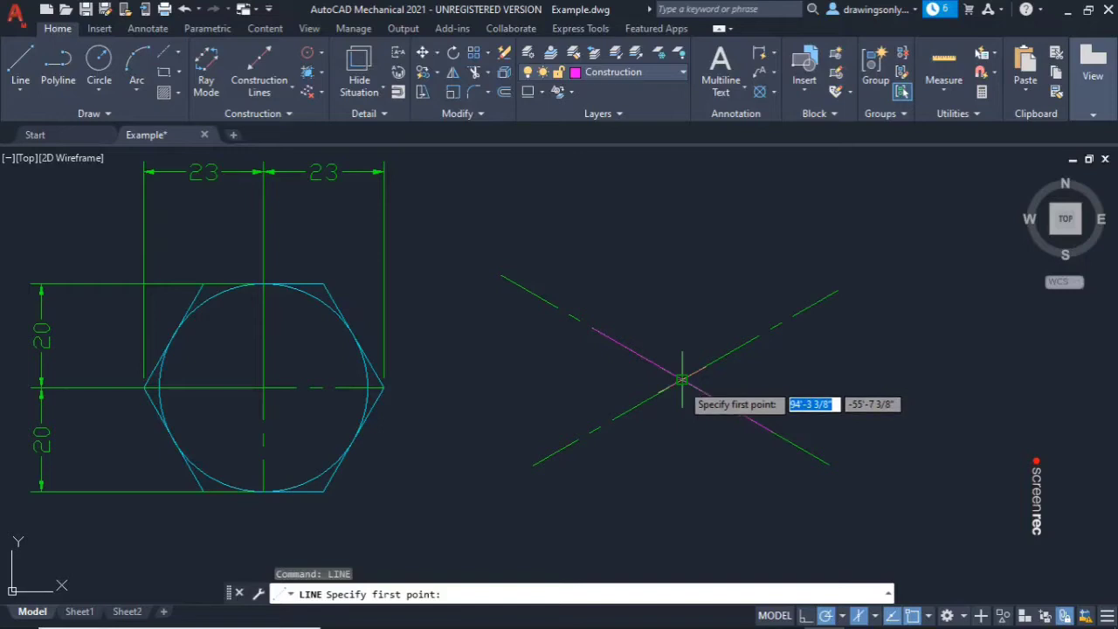
left_click(682, 380)
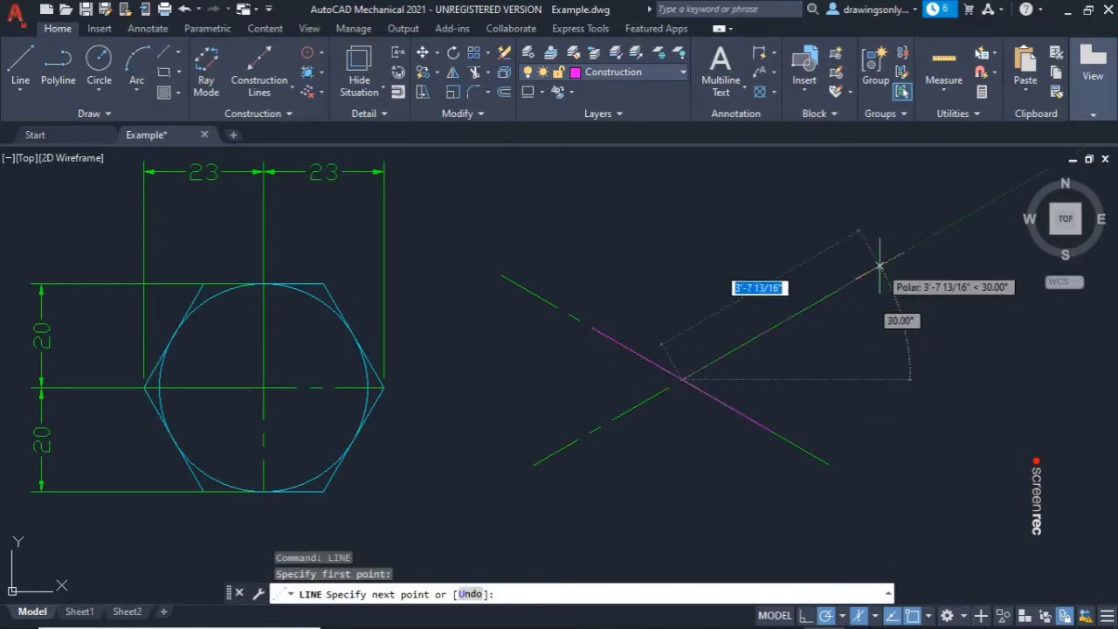
type("23")
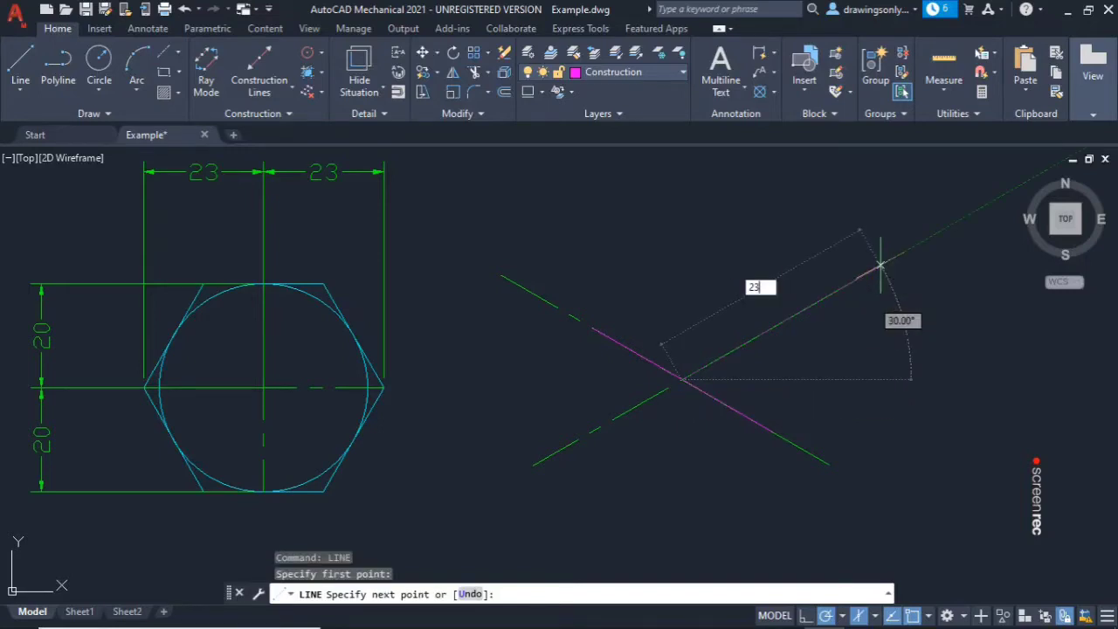
key("Return")
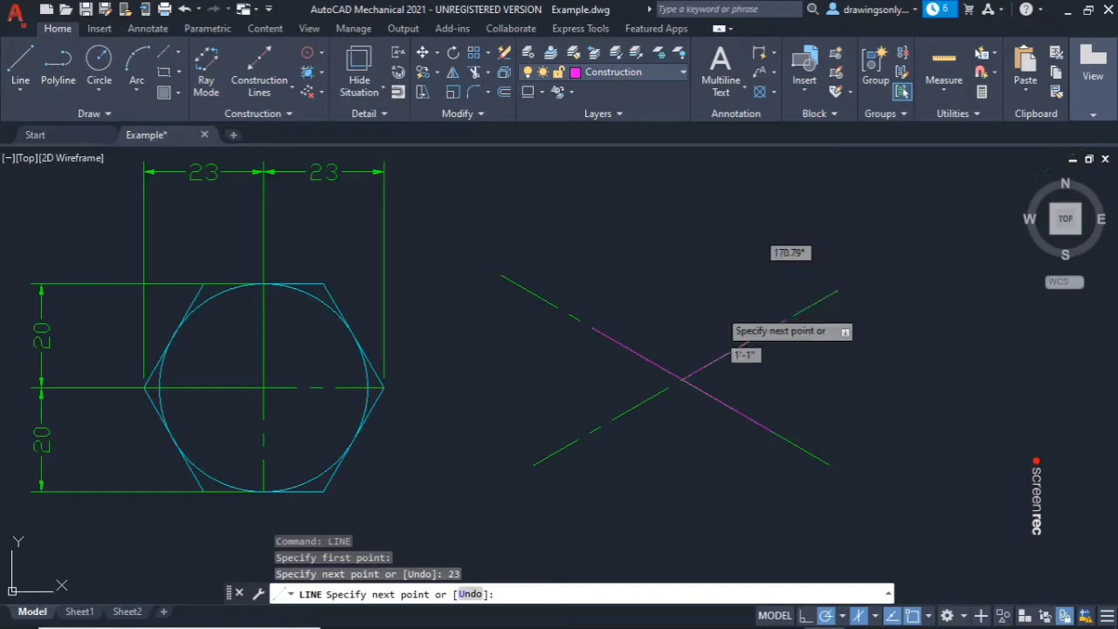
key("Escape")
right_click(682, 349)
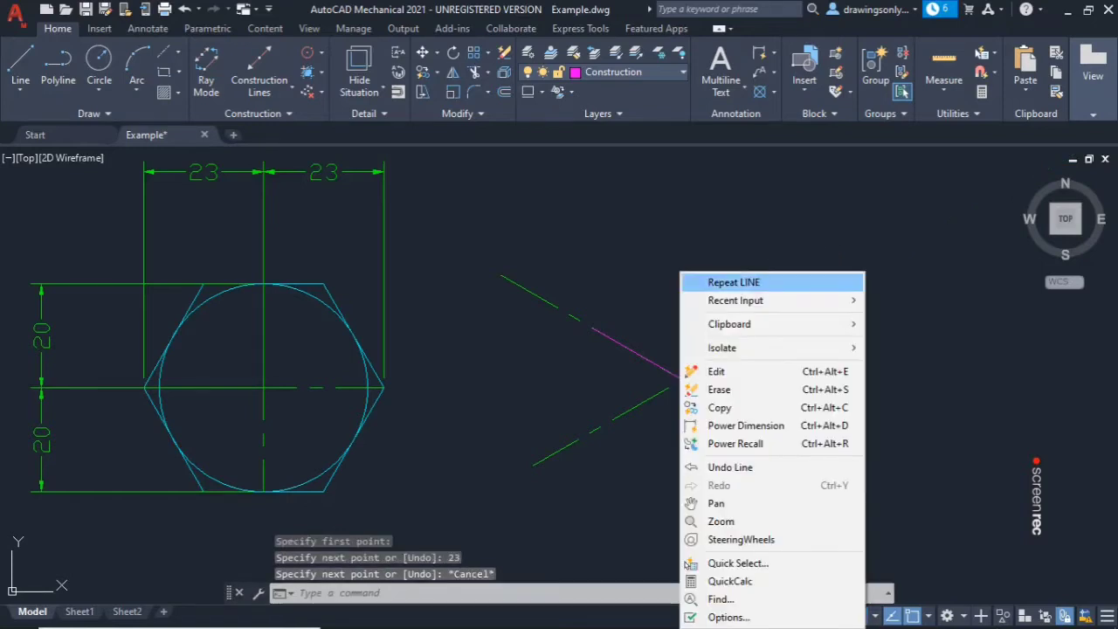
left_click(734, 282)
key("Escape")
Step: Erase the sloping centre line that runs at 30°, leaving the construction lines in place
left_click(674, 384)
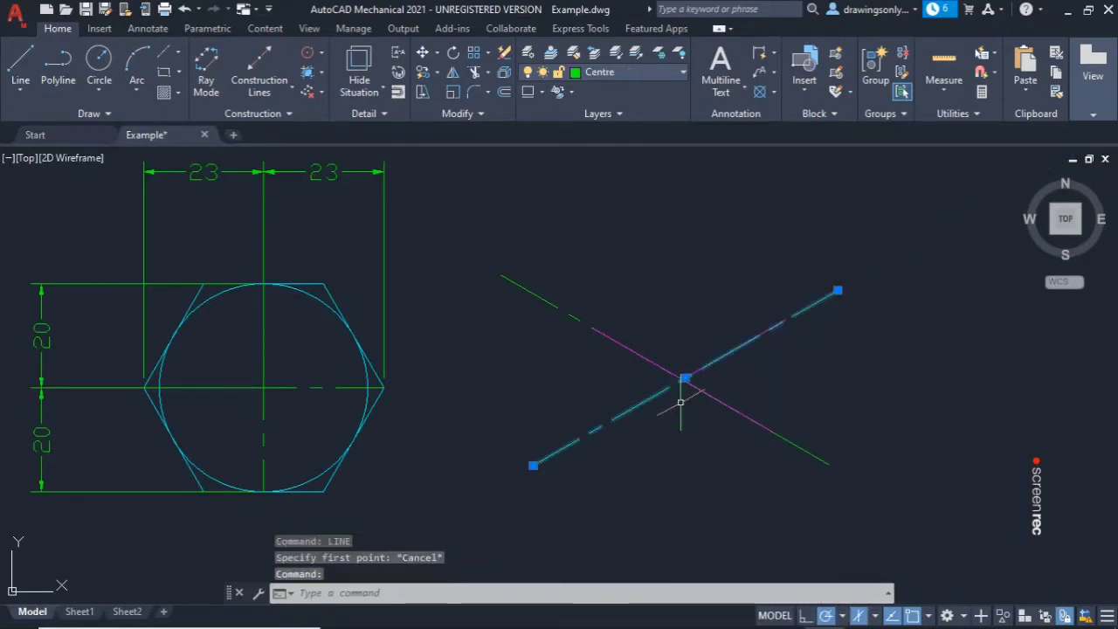
right_click(683, 400)
left_click(721, 389)
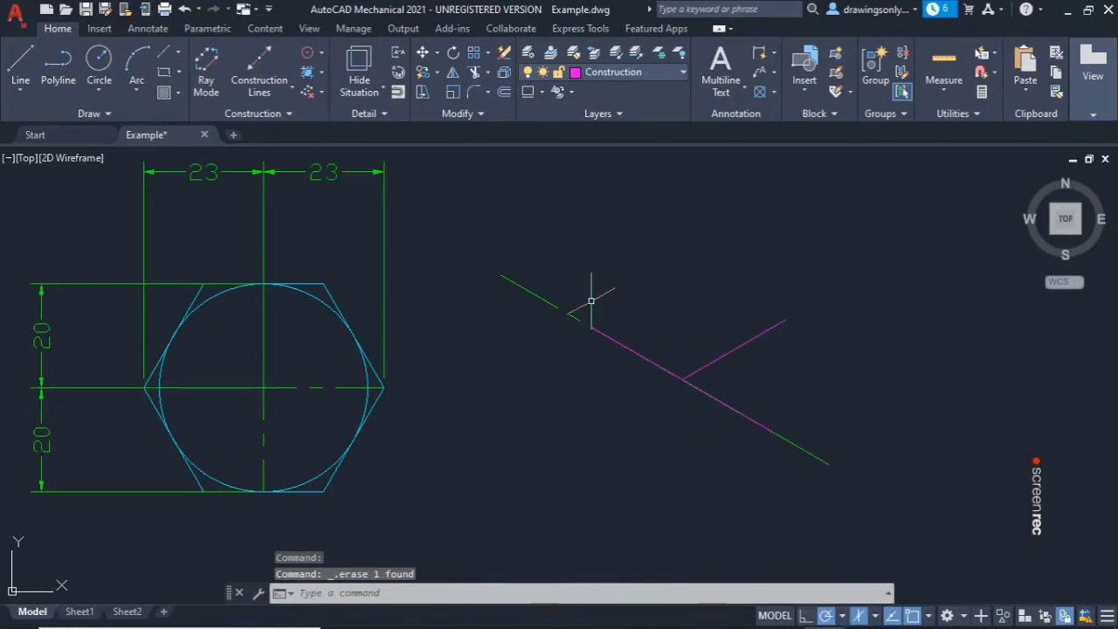
Step: Erase the remaining sloping centre line that runs at 150°, leaving the construction lines in place
left_click(572, 315)
left_click(572, 317)
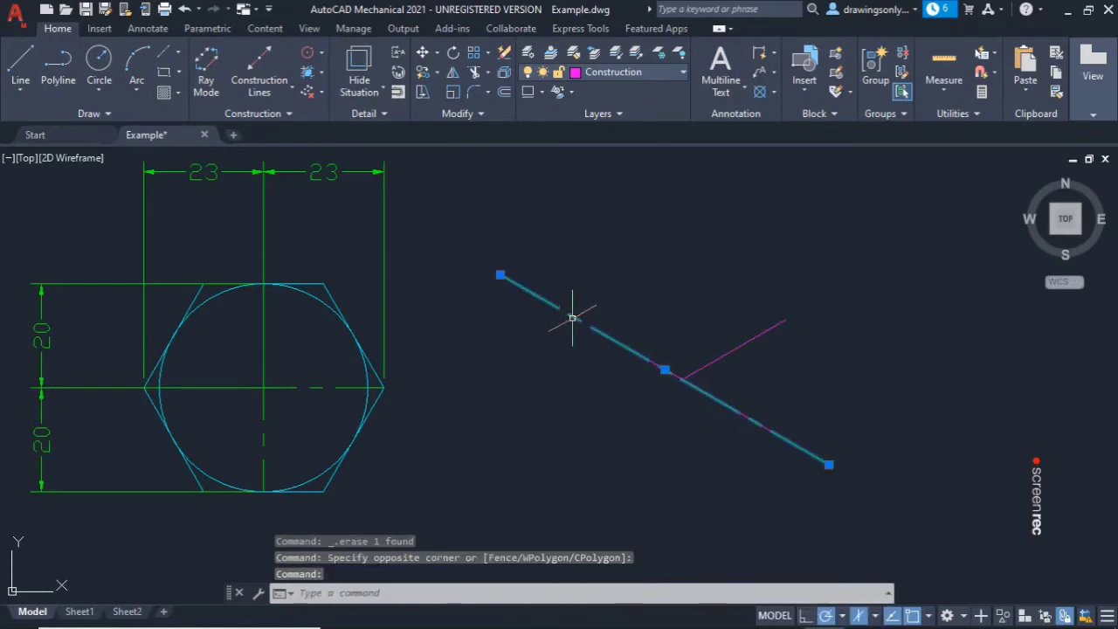
key("Delete")
Step: Draw a construction line 23 units long at 210° from the intersection of the sloping lines
right_click(644, 274)
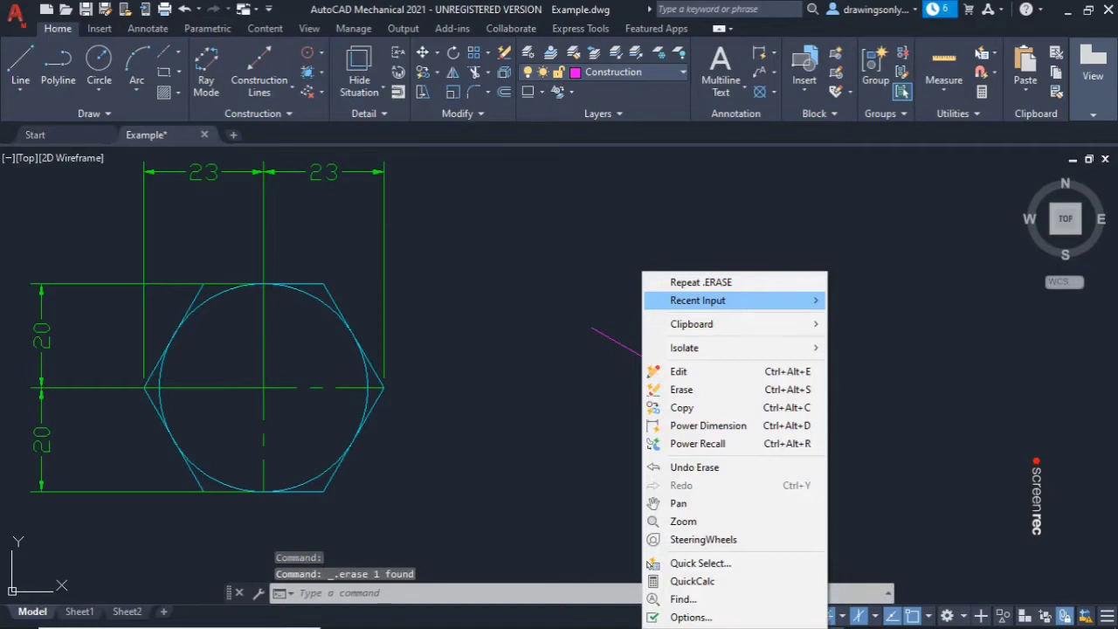
mouse_move(742, 299)
left_click(863, 318)
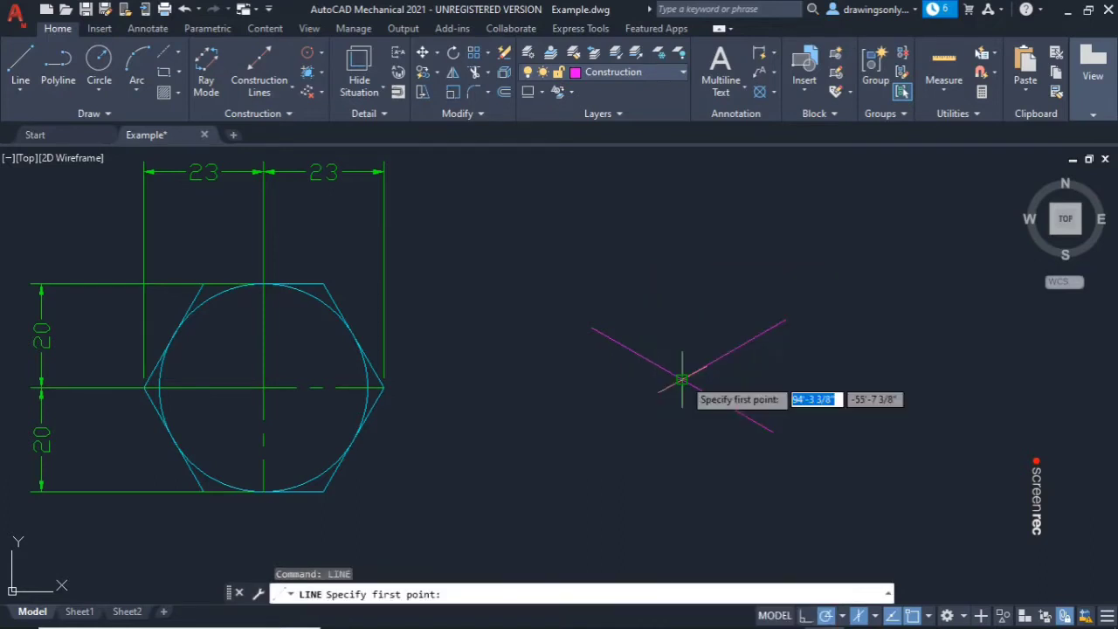
left_click(682, 380)
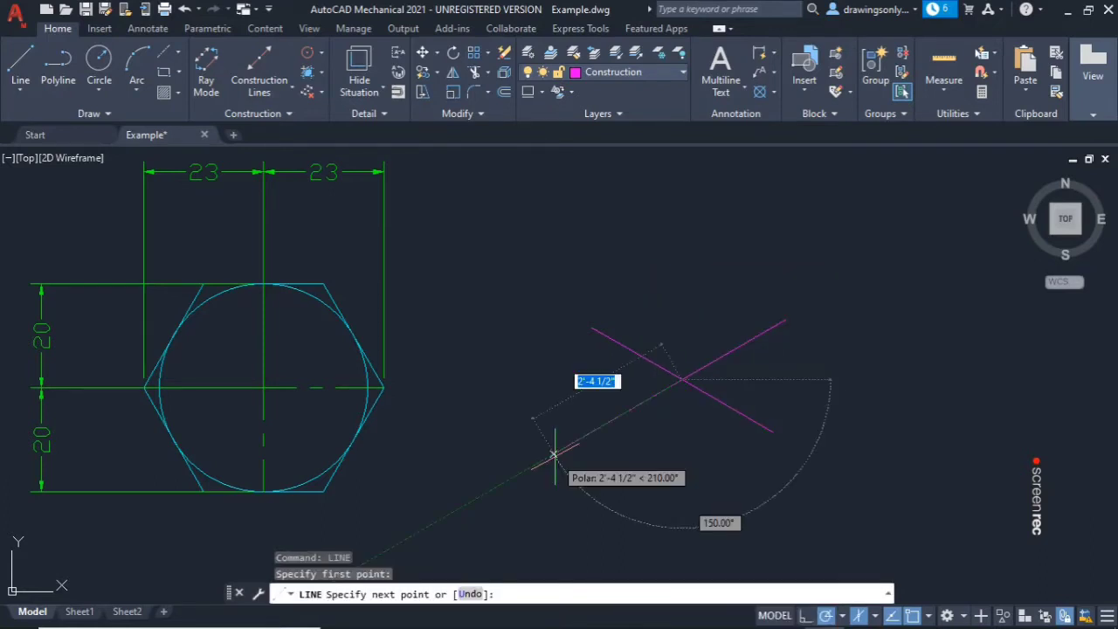
type("23")
key("Return")
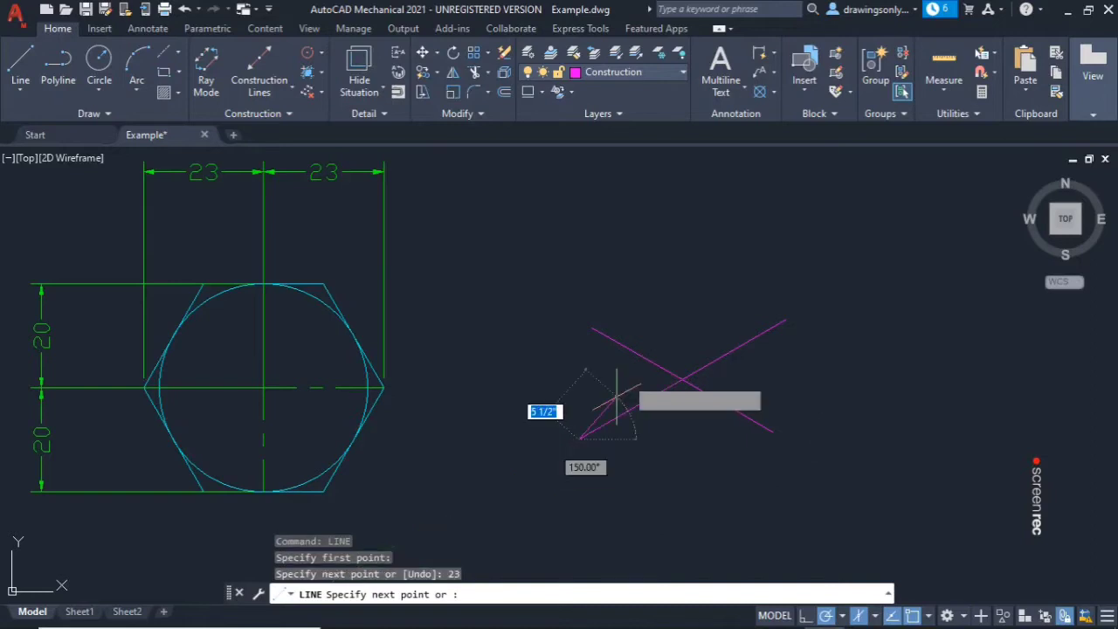
Step: Add an aligned dimension above the construction line that runs at 30° from the intersection
left_click(148, 28)
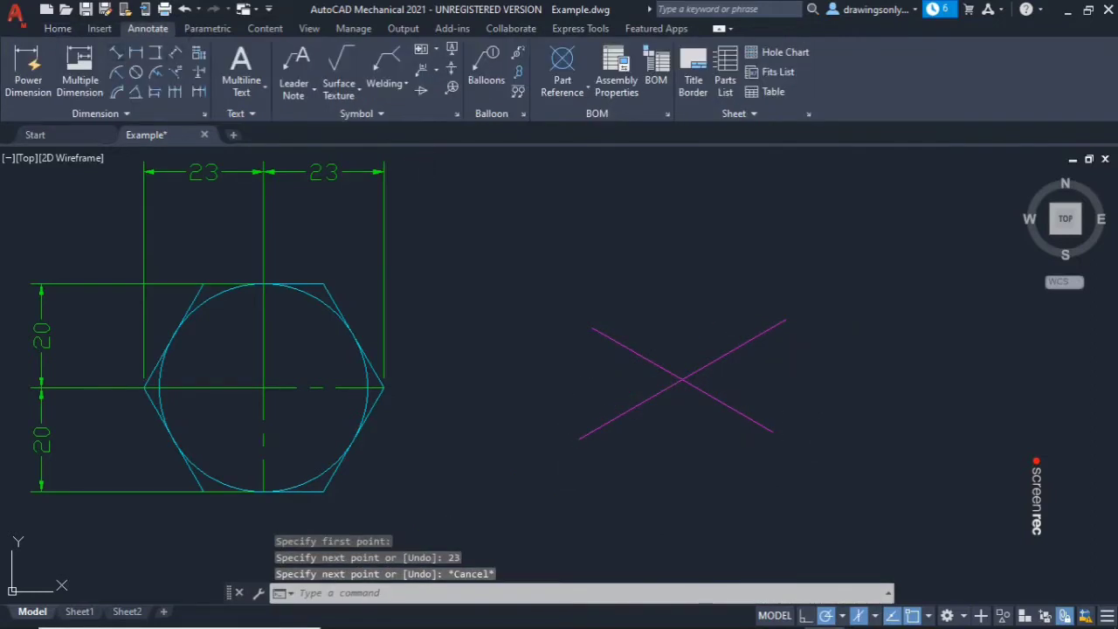
left_click(117, 52)
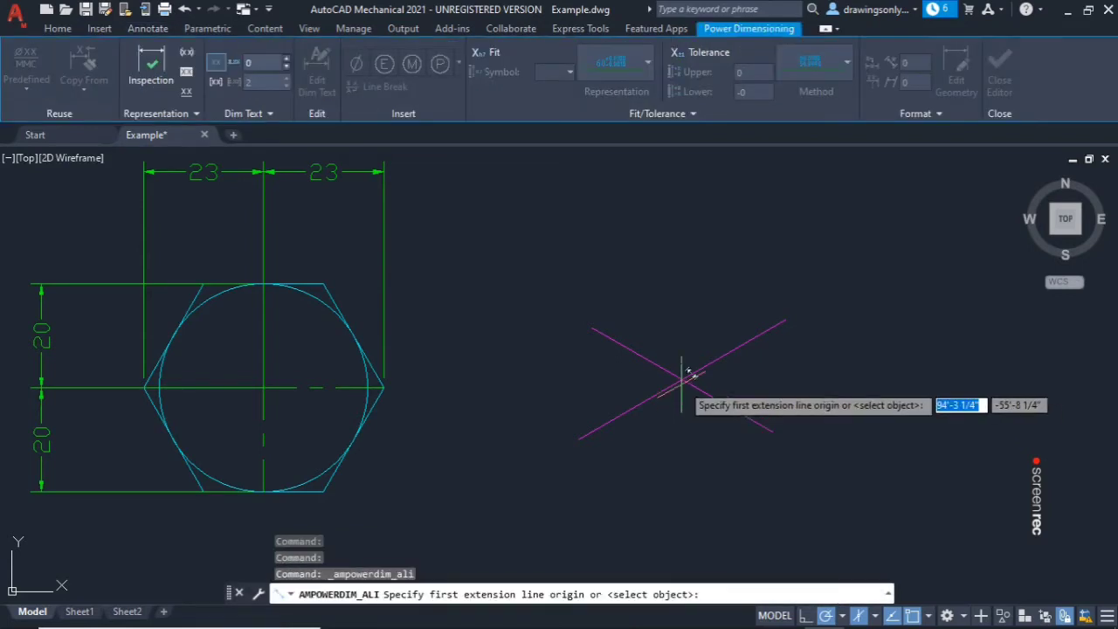
left_click(682, 379)
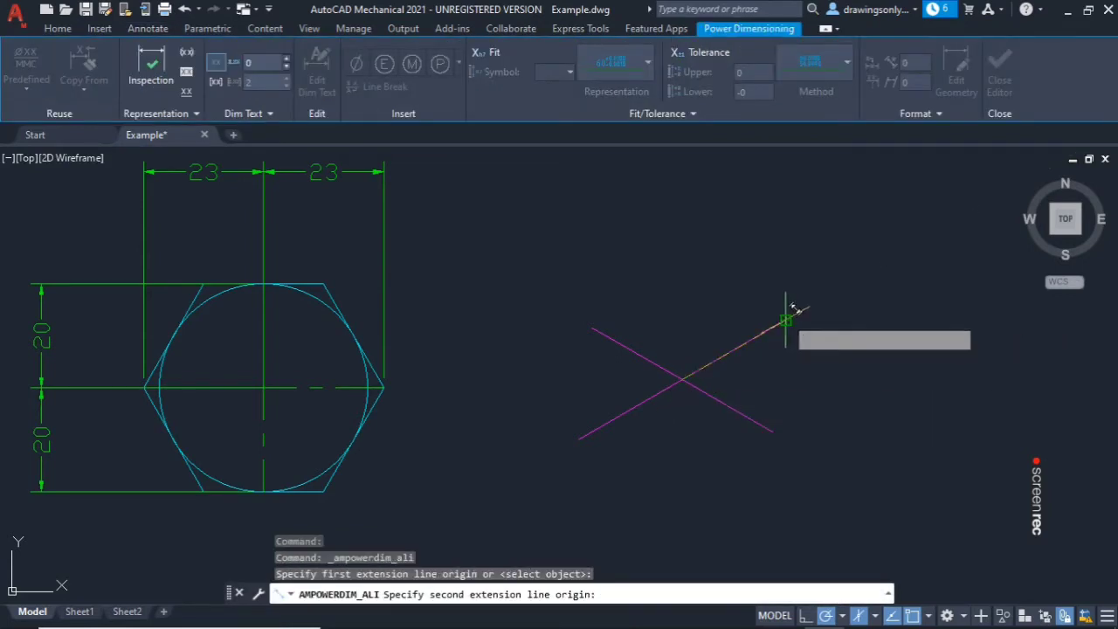
left_click(785, 321)
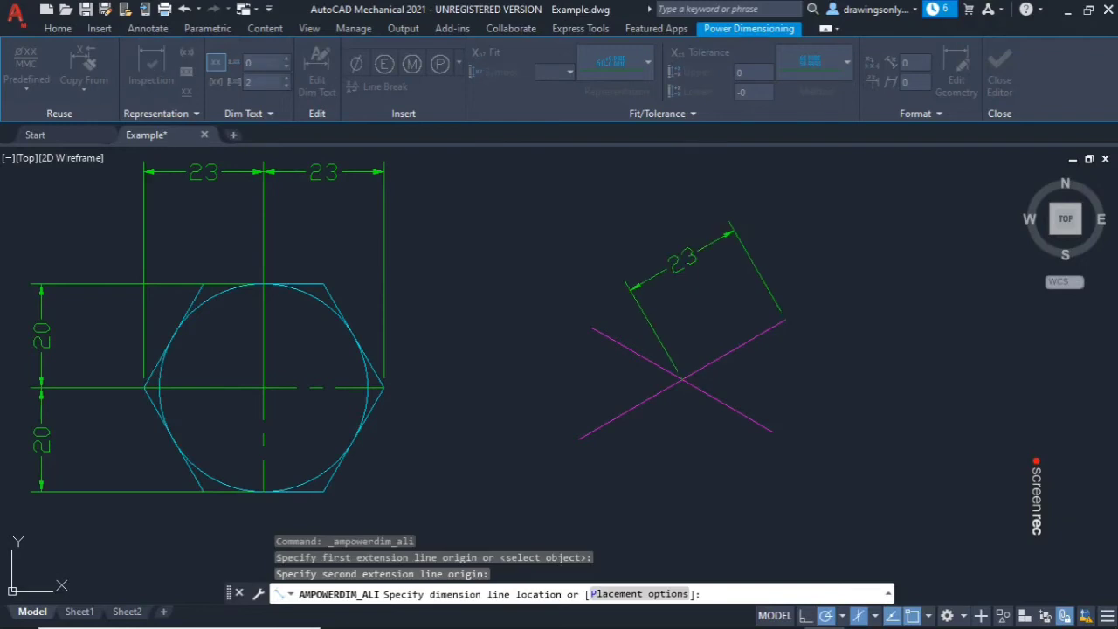
left_click(680, 260)
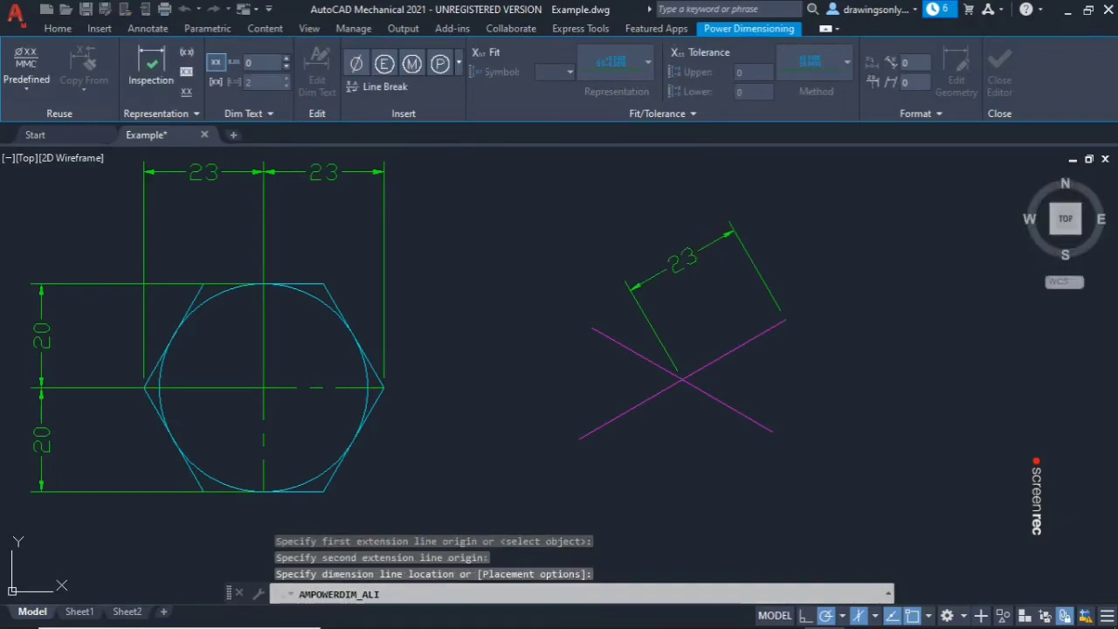
Step: Add an aligned dimension below the construction line that runs at 330° from the intersection
left_click(681, 378)
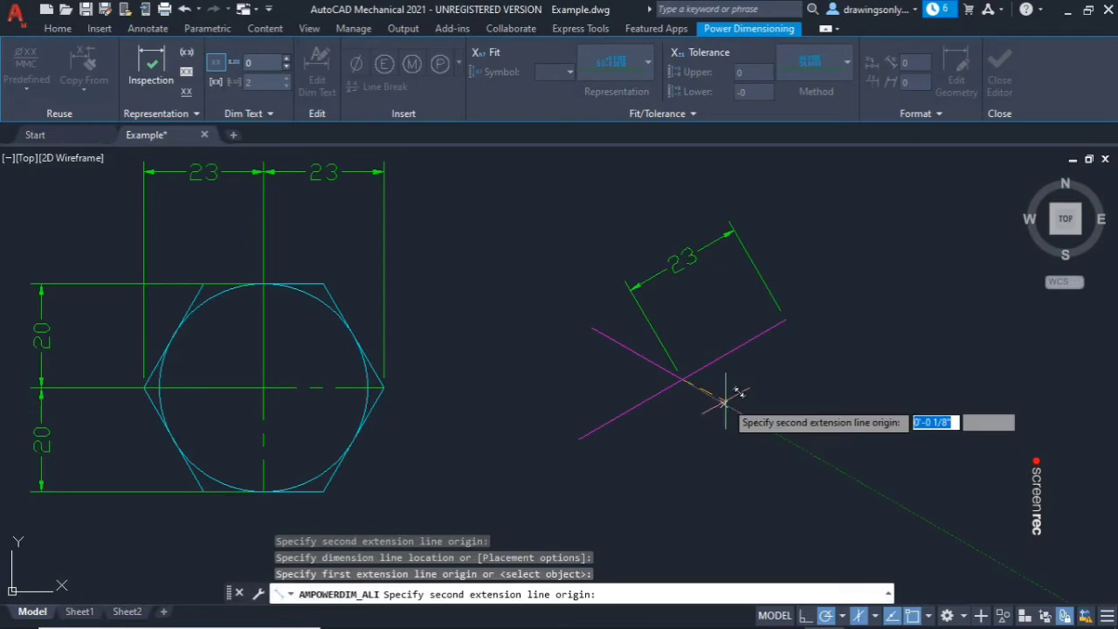
left_click(773, 429)
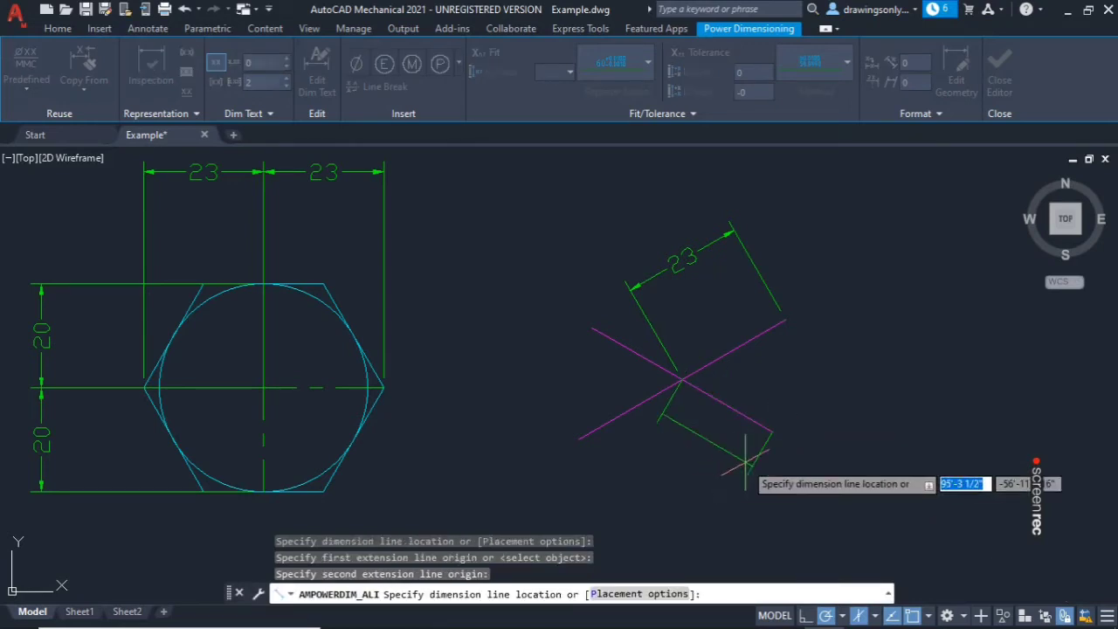
left_click(743, 476)
key("Escape")
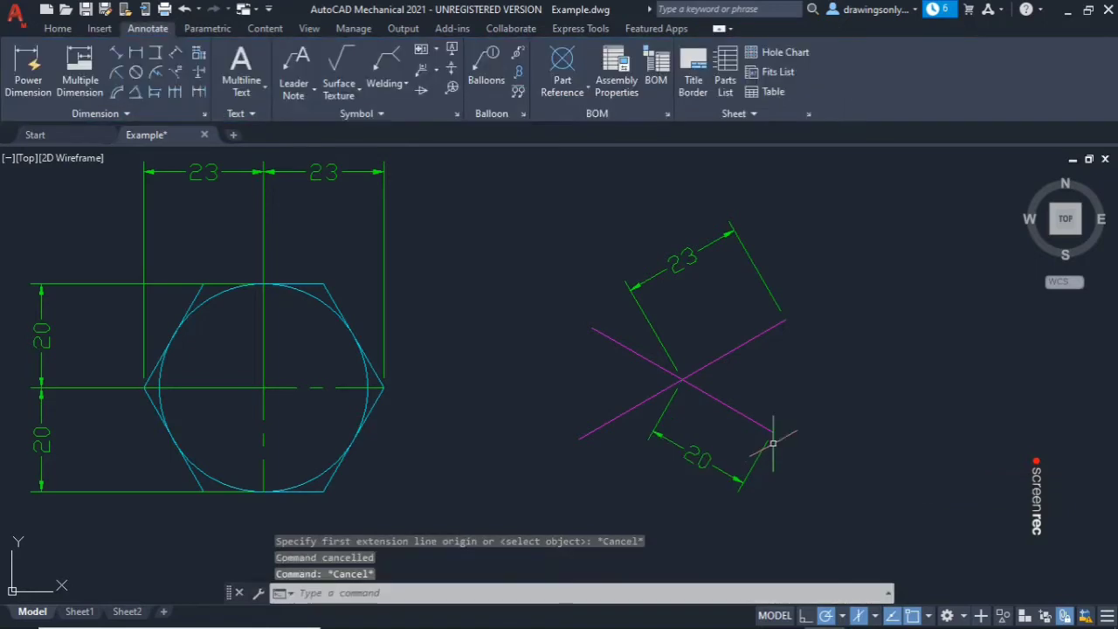
Step: Erase both aligned dimensions on the sloping lines and the right-hand 23 dimension above the hexagon
left_click(699, 456)
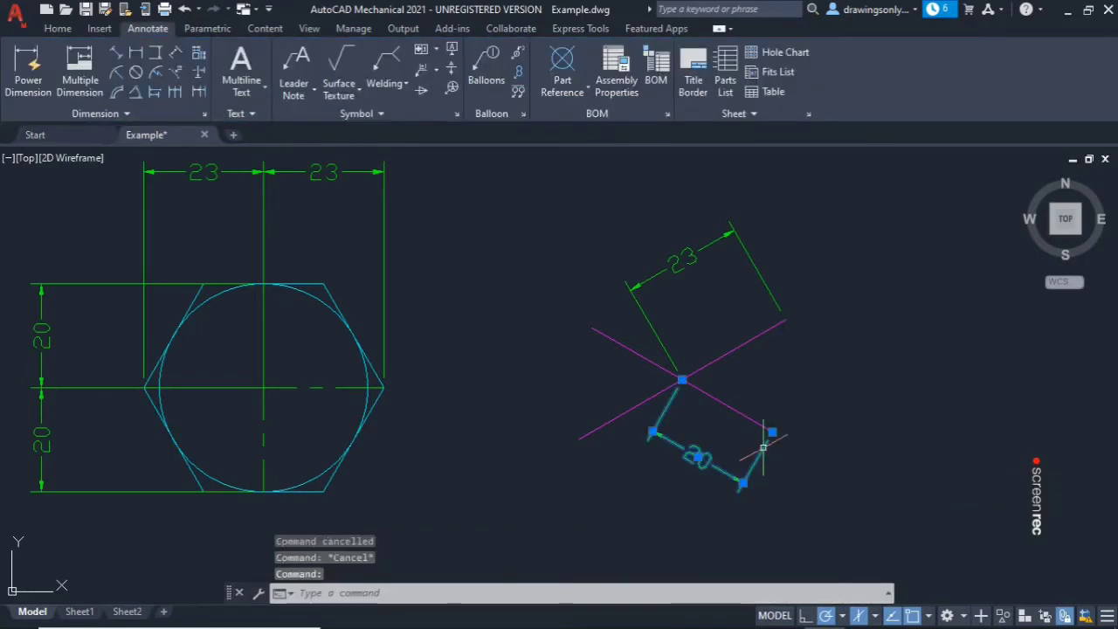
key("Delete")
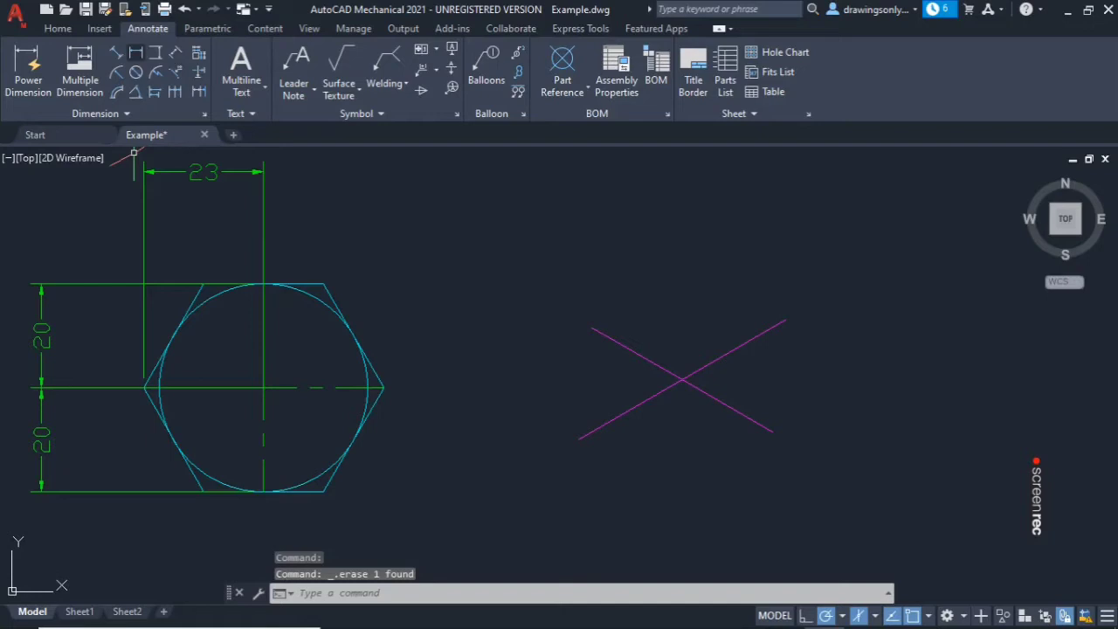
Step: Add a horizontal dimension from the midpoint of the hexagon's top edge to its upper-right corner
left_click(135, 52)
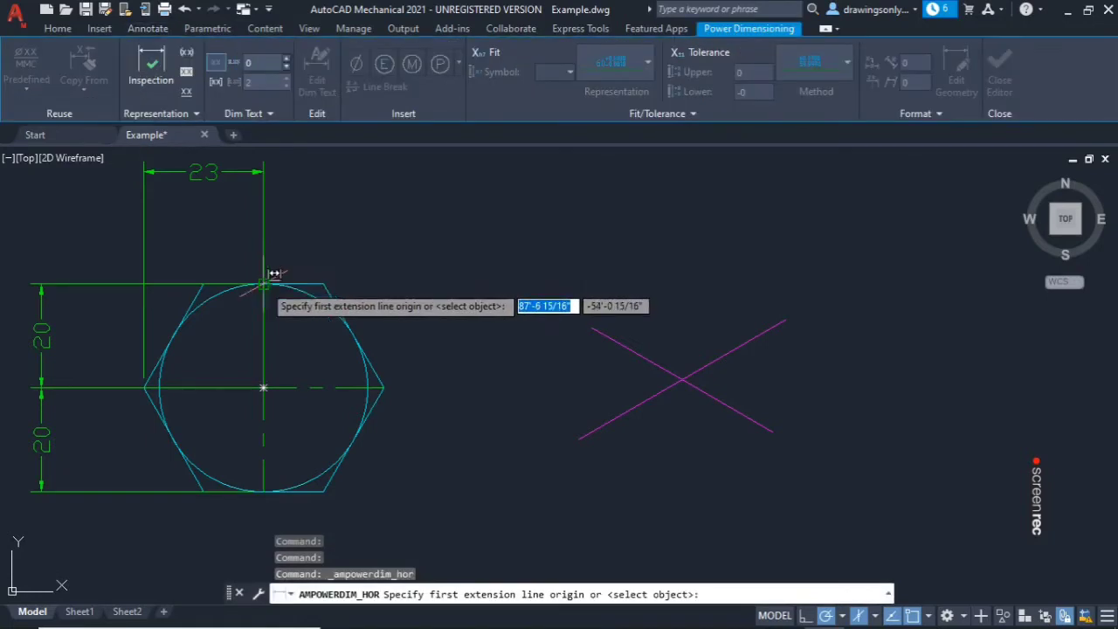
left_click(264, 284)
left_click(263, 284)
left_click(324, 284)
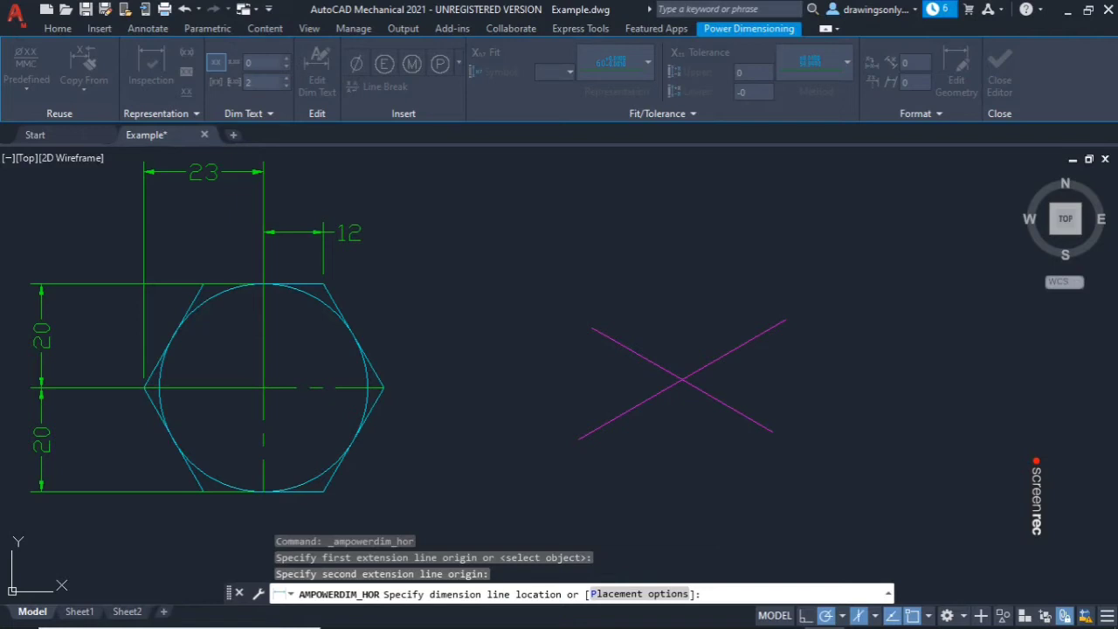
left_click(350, 233)
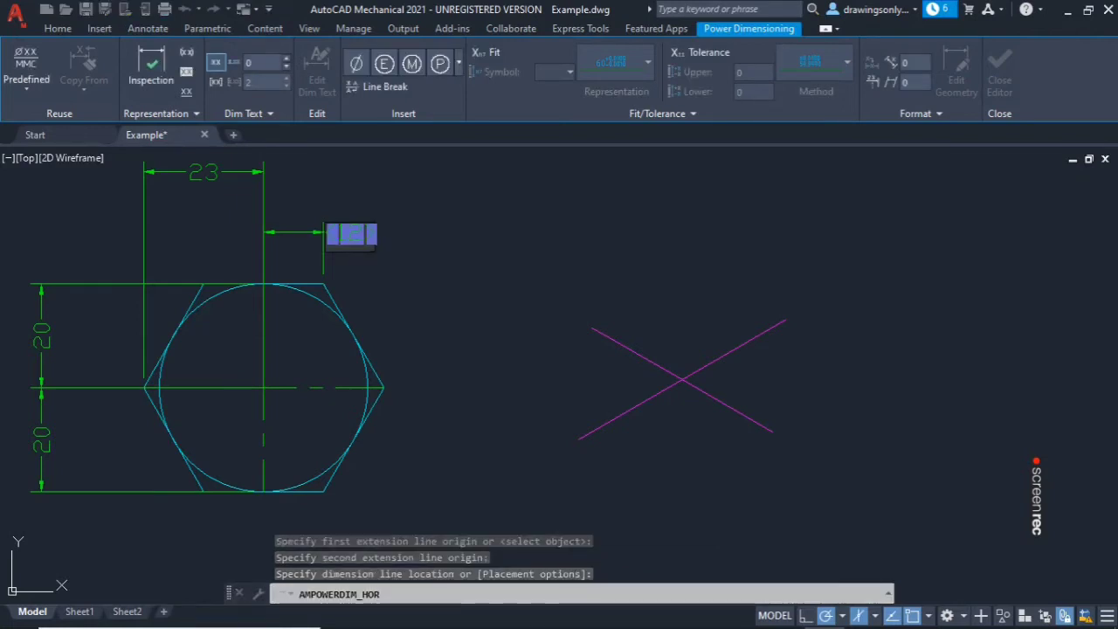
key("Return")
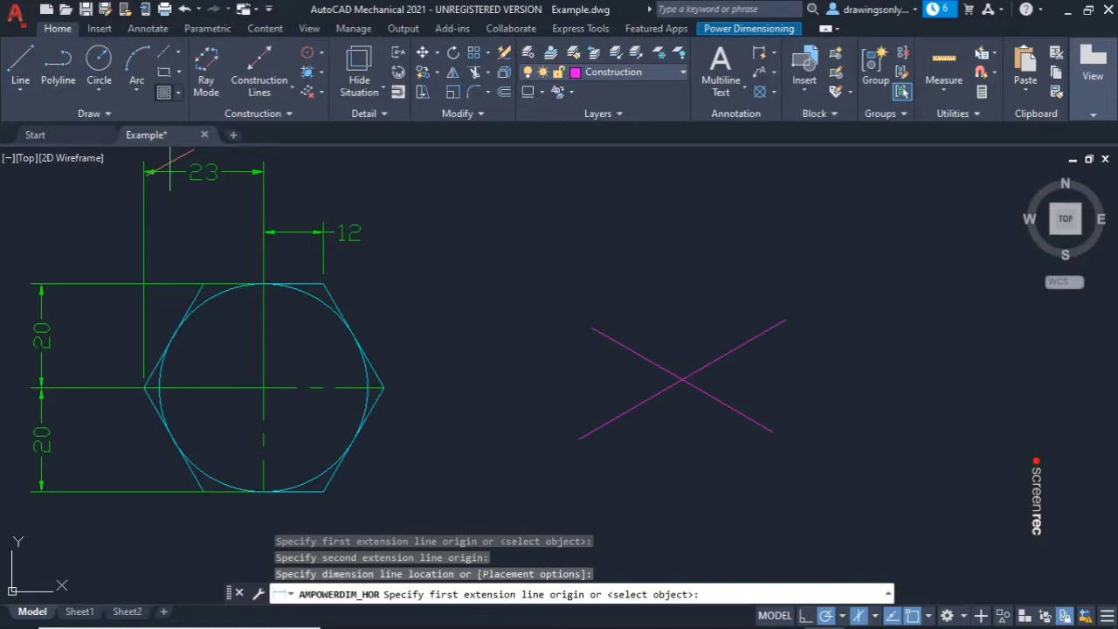
key("Escape")
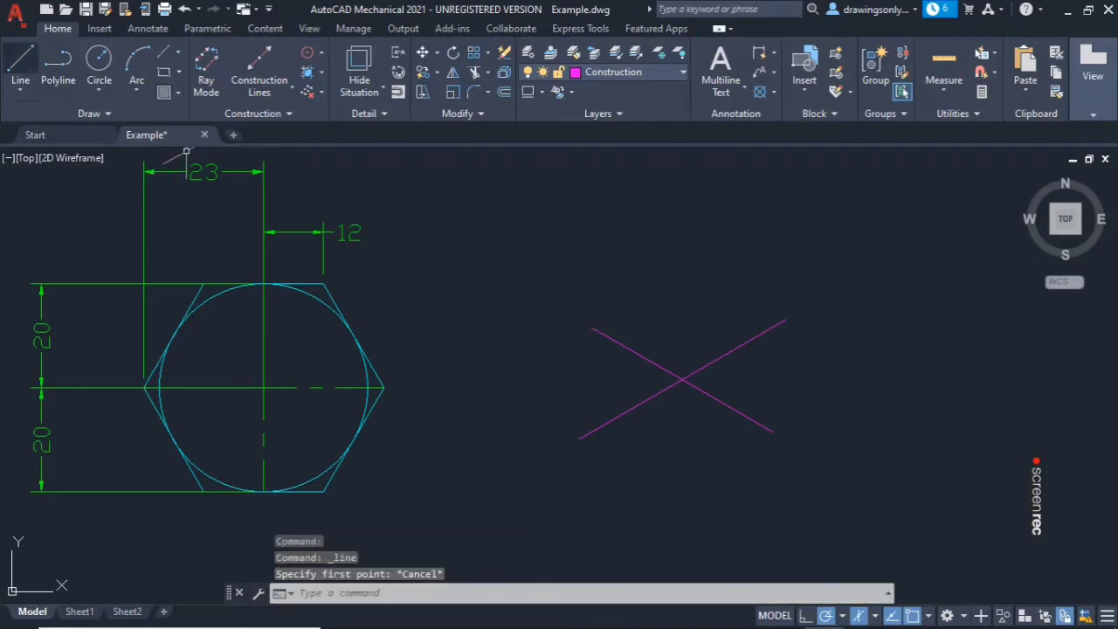
Step: Draw a line 12 units long at 30° from the upper-left end of the 20-unit construction line
left_click(20, 65)
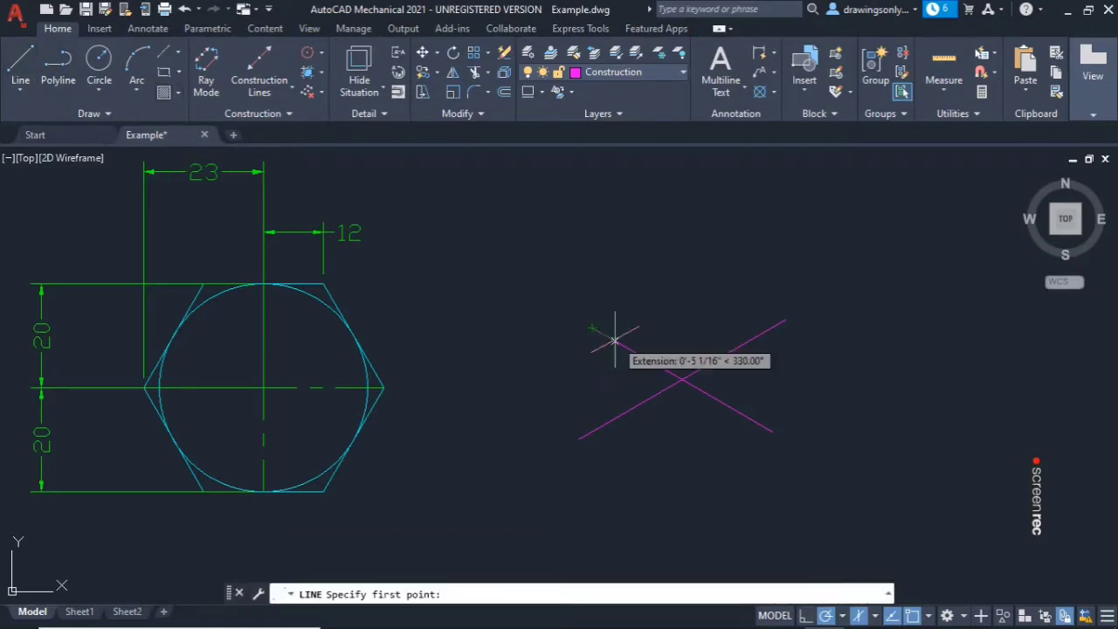
left_click(594, 328)
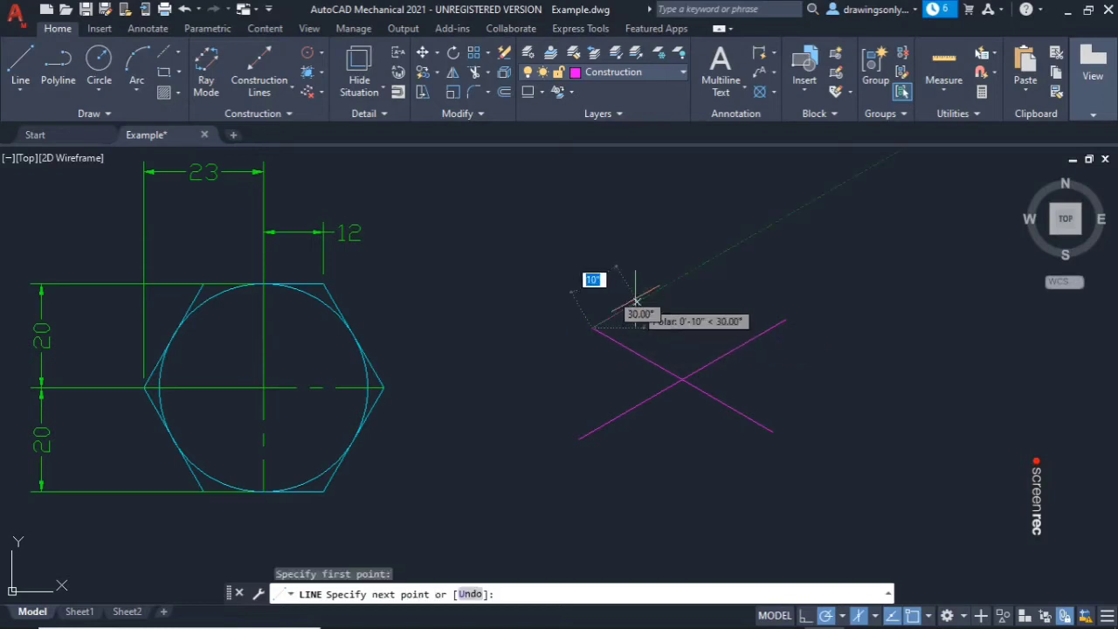
type("12")
key("Return")
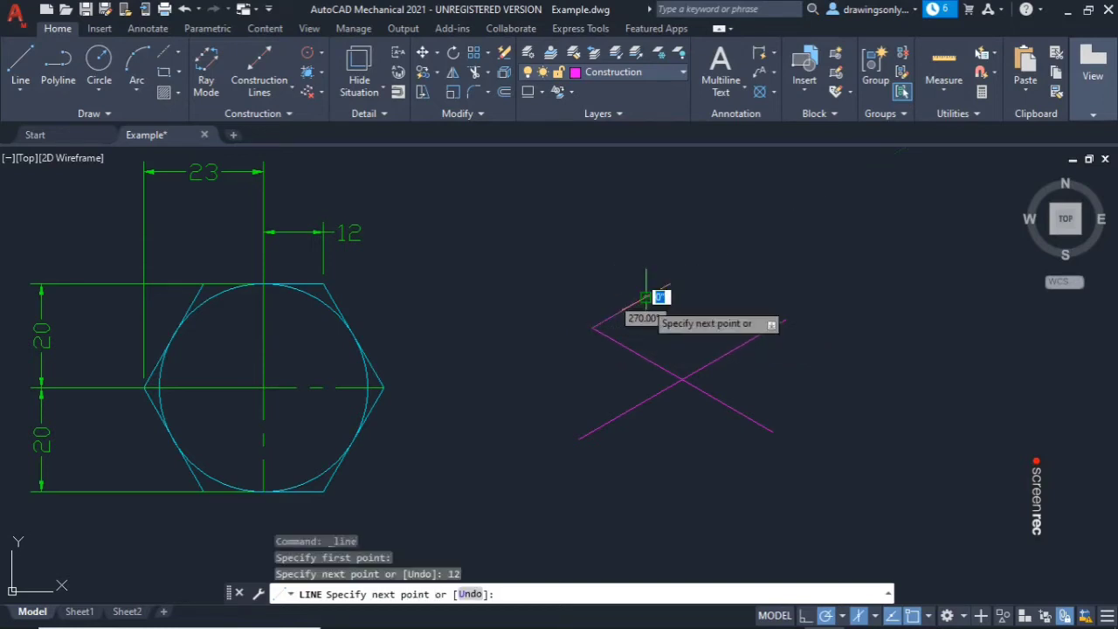
key("Escape")
Step: Draw a line 12 units long at 30° from the lower-right end of the other 20-unit construction line
right_click(770, 59)
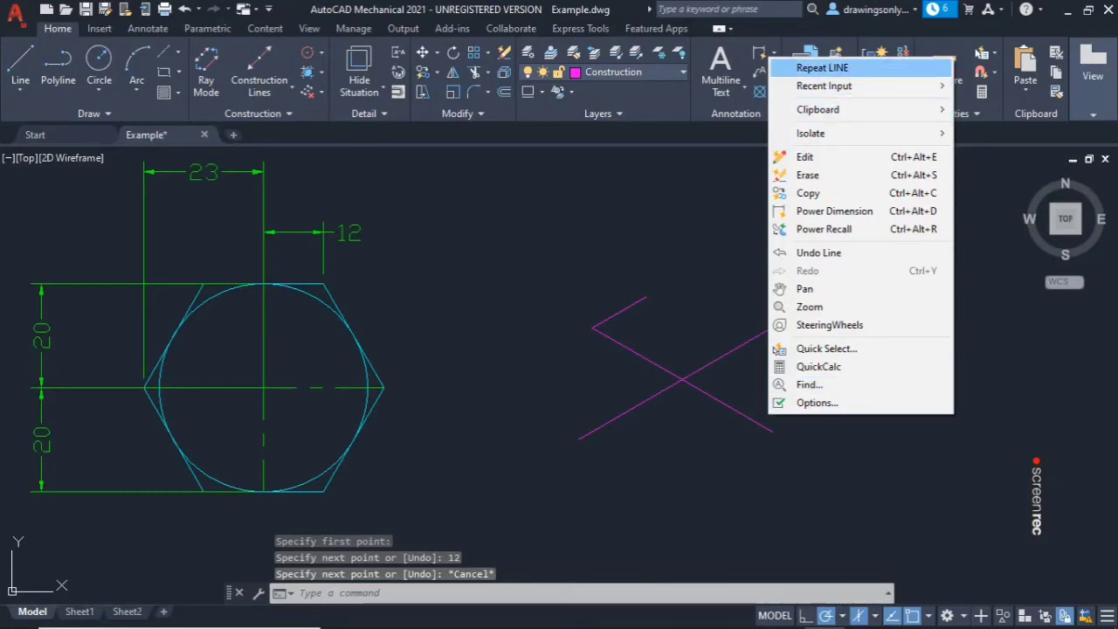
left_click(822, 68)
left_click(772, 430)
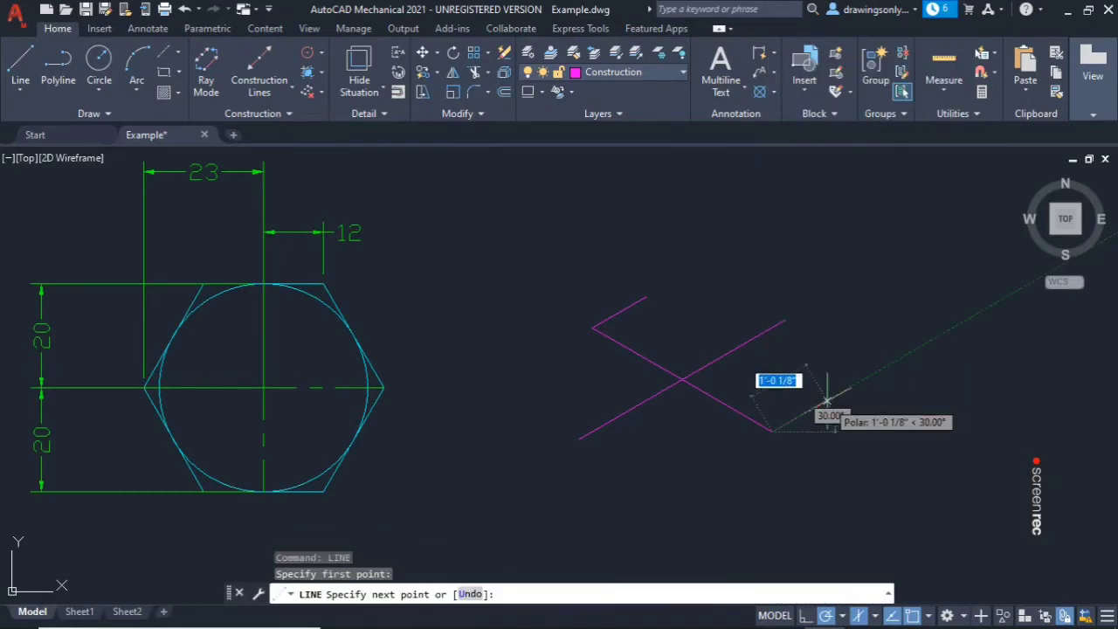
type("12")
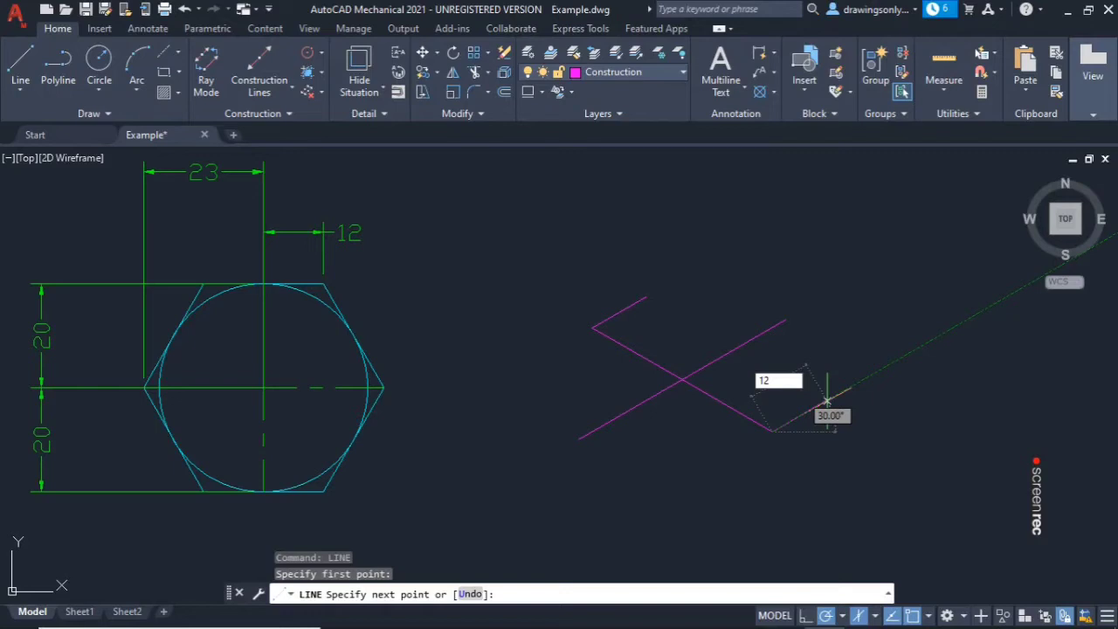
key("Return")
key("Escape")
Step: Draw a line 12 units long at 210° from the same lower-right end of the 20-unit construction line
right_click(784, 361)
left_click(839, 12)
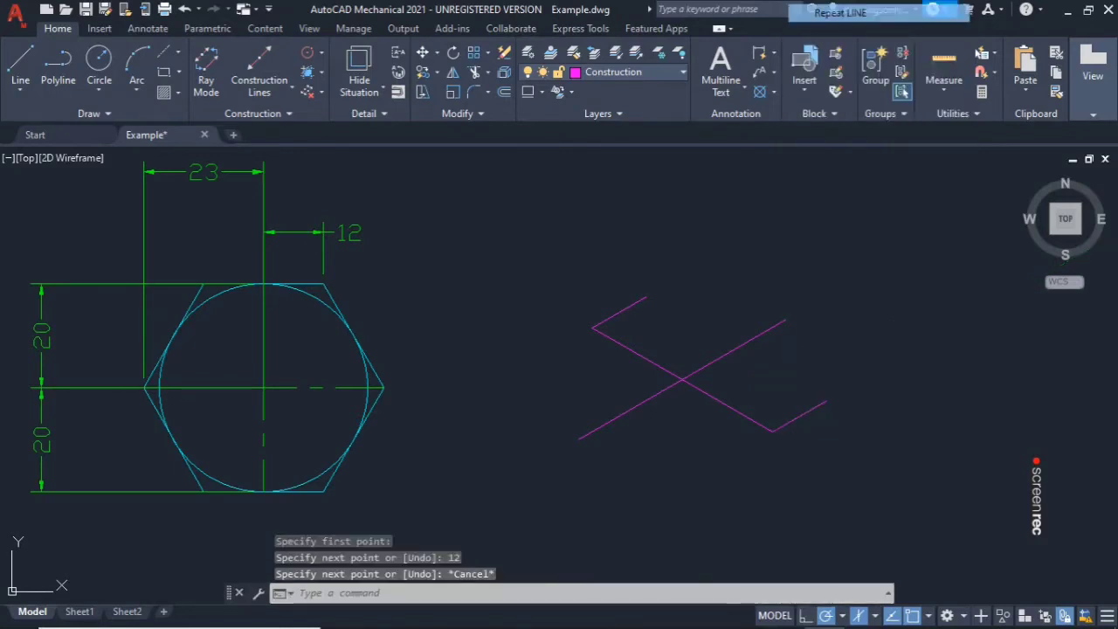
left_click(772, 432)
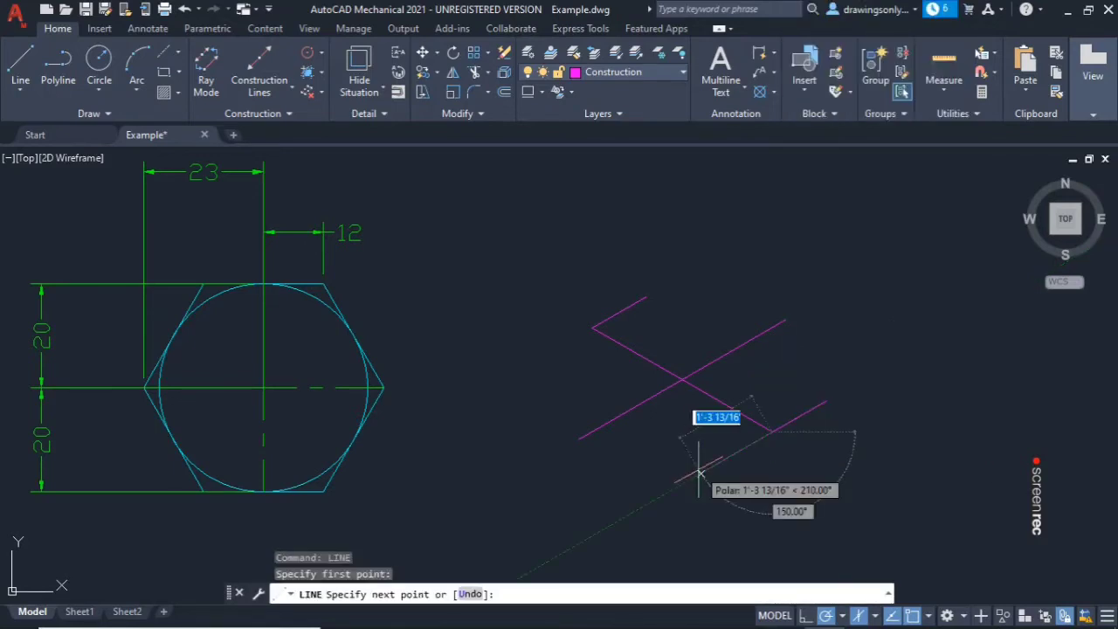
type("12")
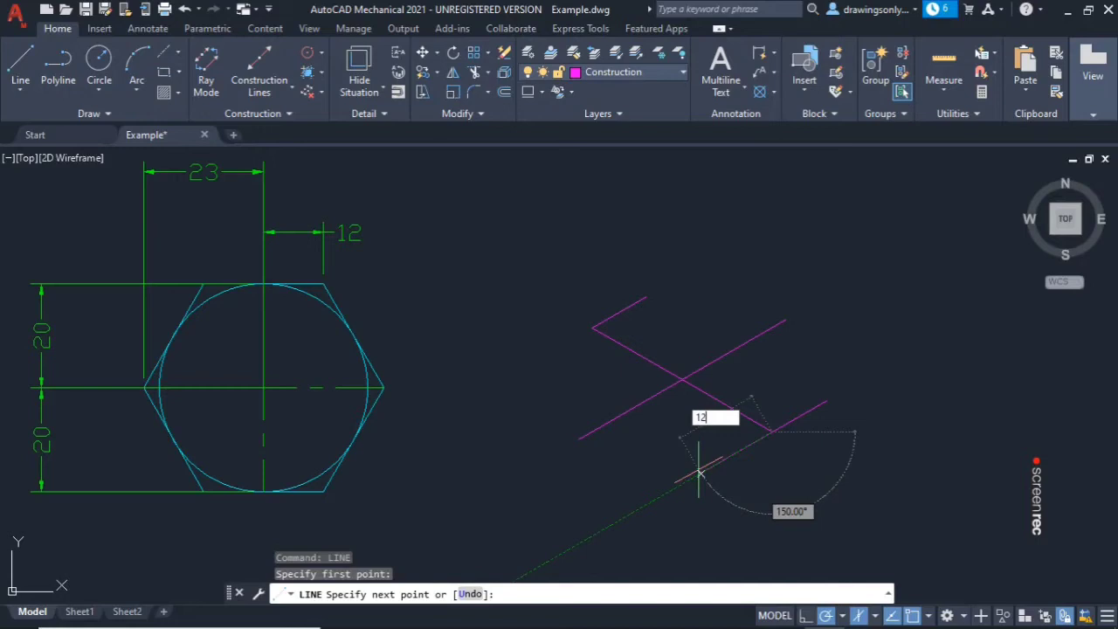
key("Return")
key("Escape")
Step: Draw a line 12 units long at 210° from the upper-left end of the 20-unit construction line
right_click(698, 274)
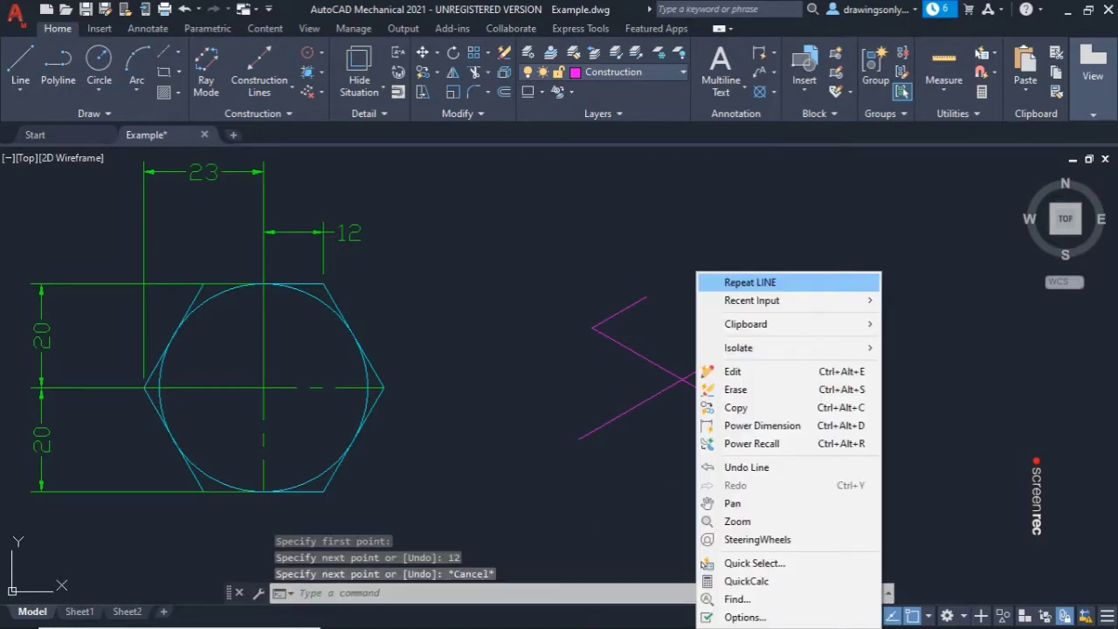
left_click(734, 282)
left_click(594, 328)
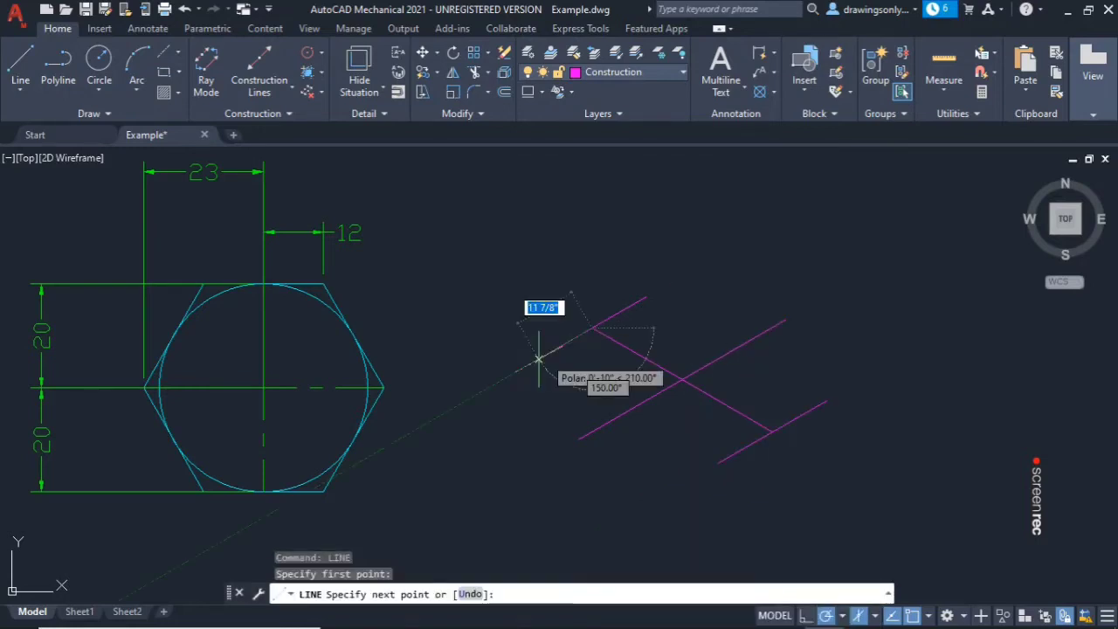
type("12")
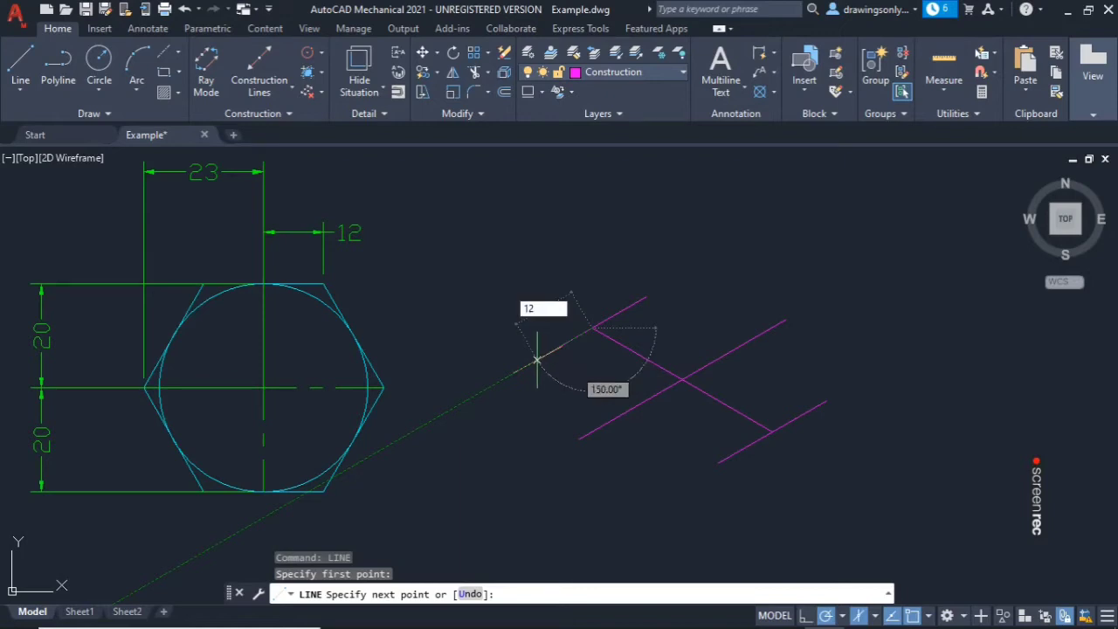
key("Return")
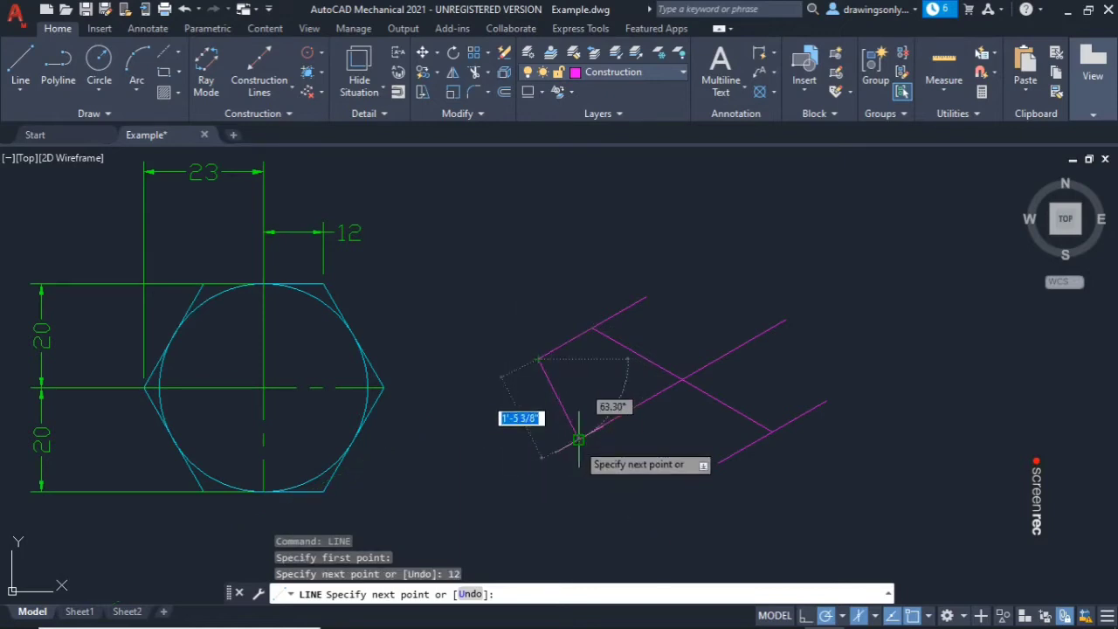
Step: Continue the line to the lower-left end of the 23-unit axis and on to the lower end of the opposite 12-unit line
left_click(579, 440)
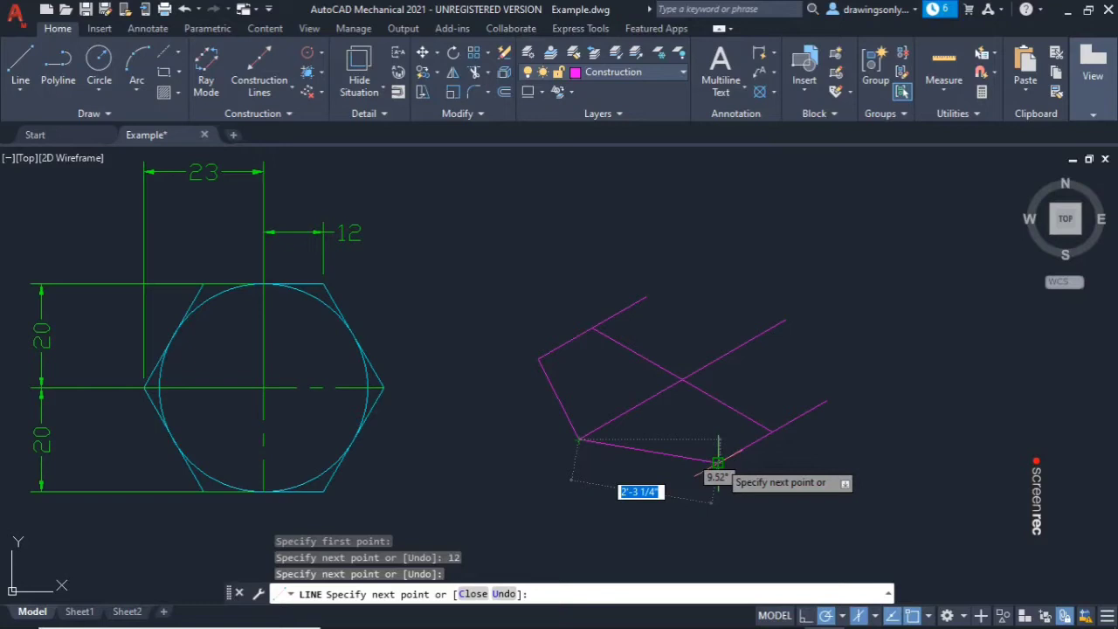
left_click(718, 462)
right_click(836, 368)
left_click(865, 394)
Step: Draw lines from the right end of the lower 12-unit line to the 23-unit axis's upper end and on to the opposite 12-unit line's upper end
right_click(864, 361)
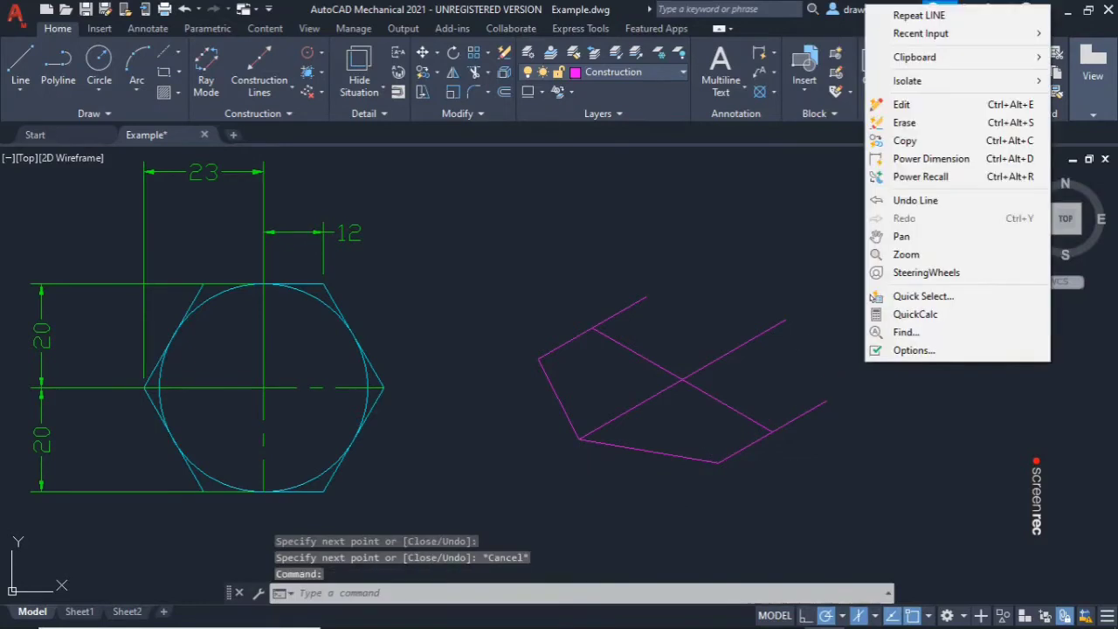
key("Return")
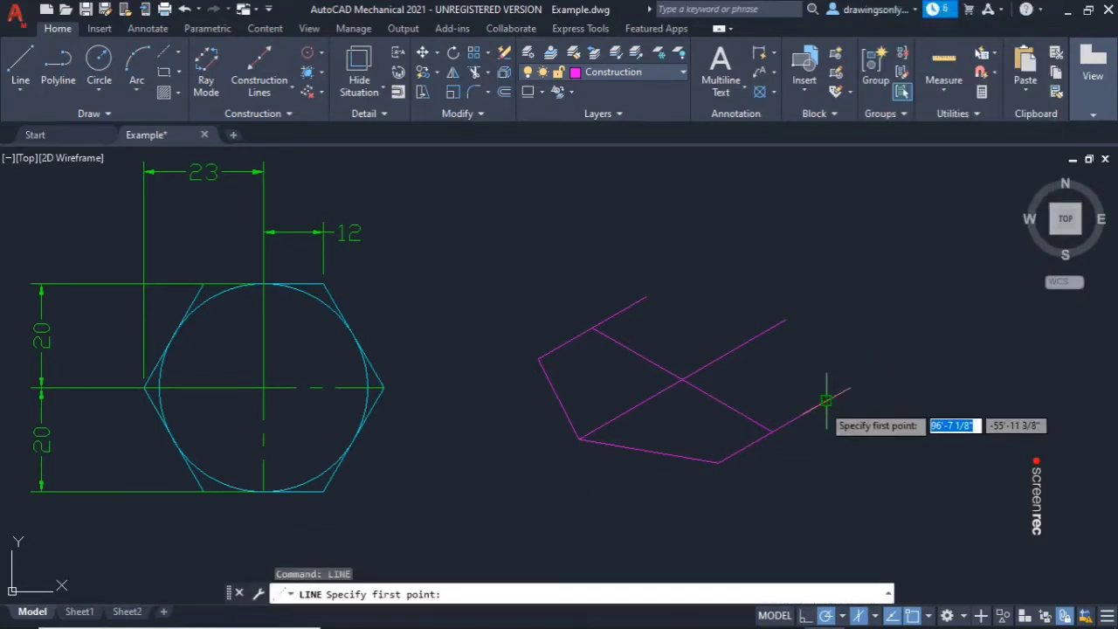
left_click(825, 401)
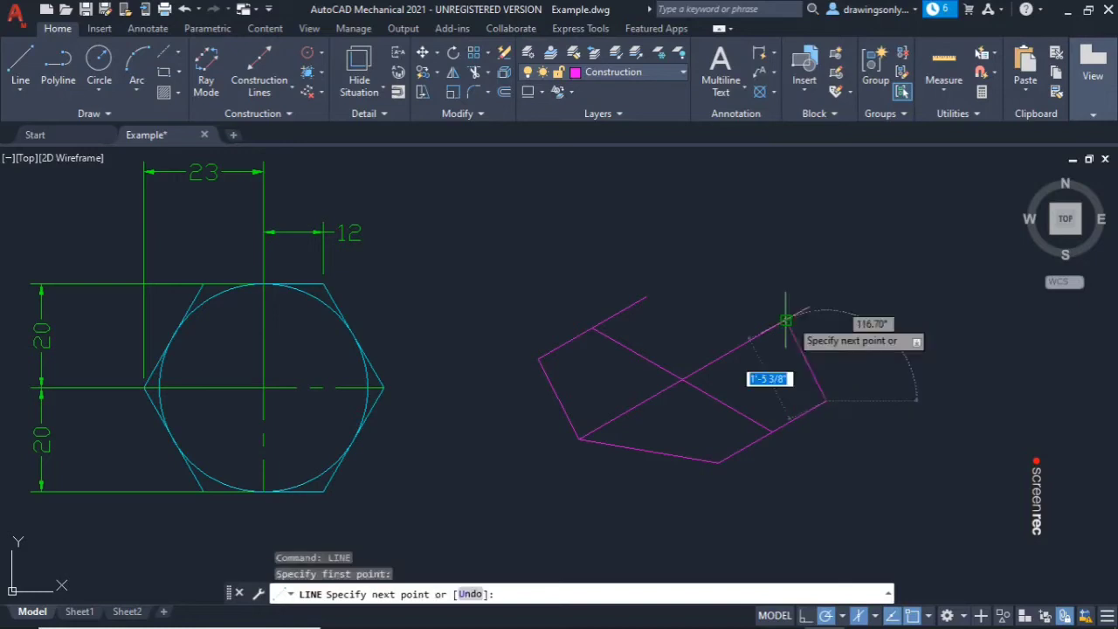
left_click(785, 321)
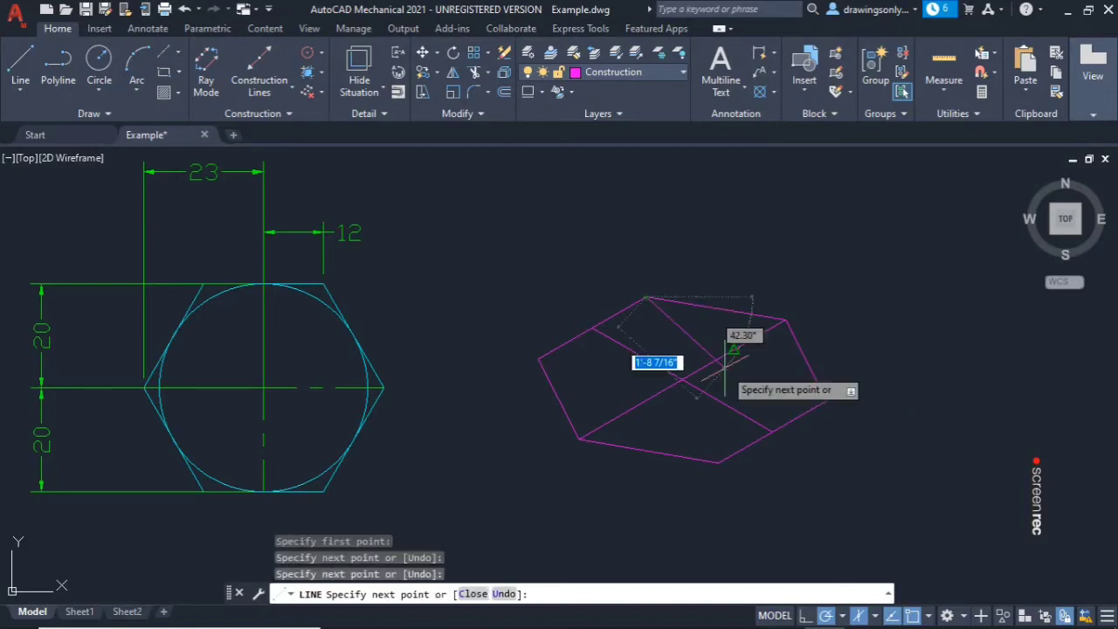
left_click(646, 297)
key("Escape")
scroll(729, 384, "down", 4)
scroll(731, 394, "up", 2)
scroll(725, 394, "up", 3)
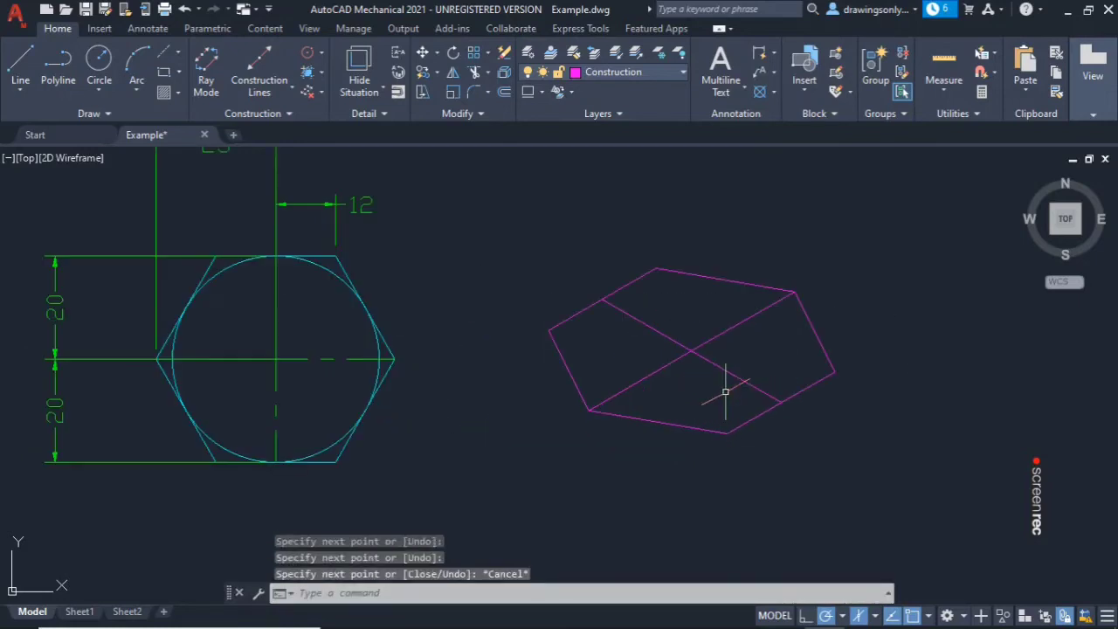
scroll(747, 366, "down", 4)
scroll(739, 288, "up", 1)
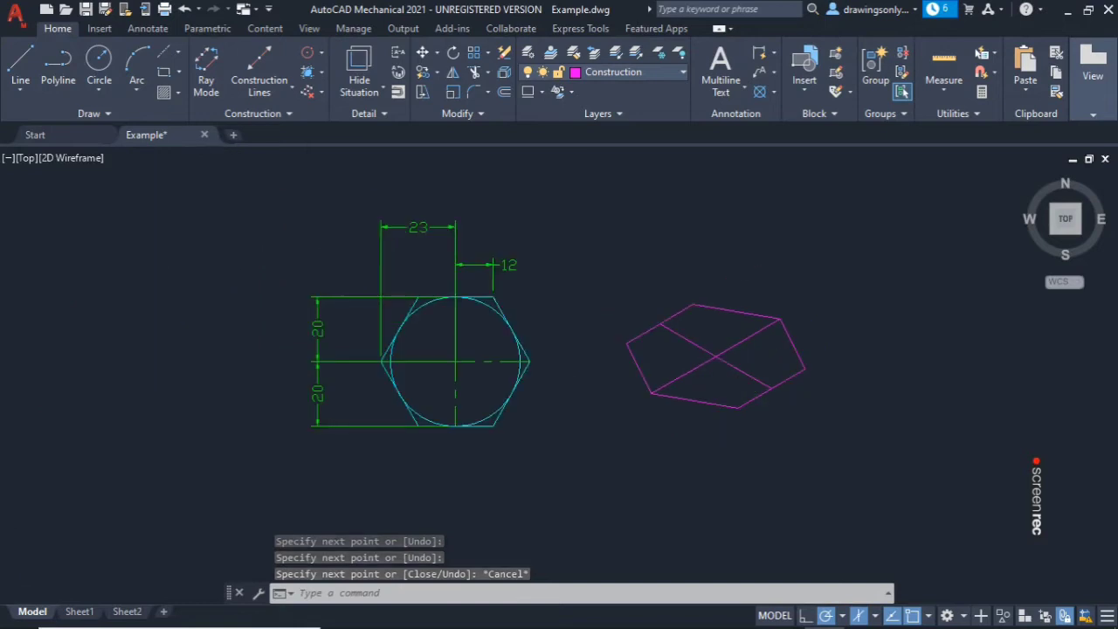
scroll(741, 276, "up", 2)
Step: Try a vertical line 5 units down from the isometric hexagon's lowest corner, and erase it
right_click(778, 262)
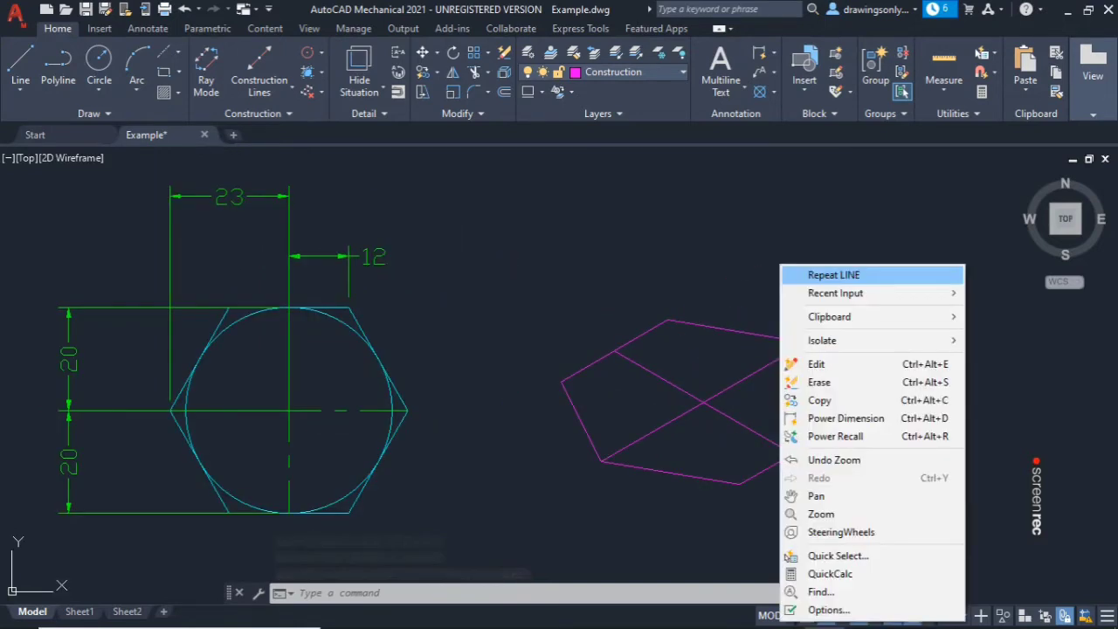
left_click(782, 273)
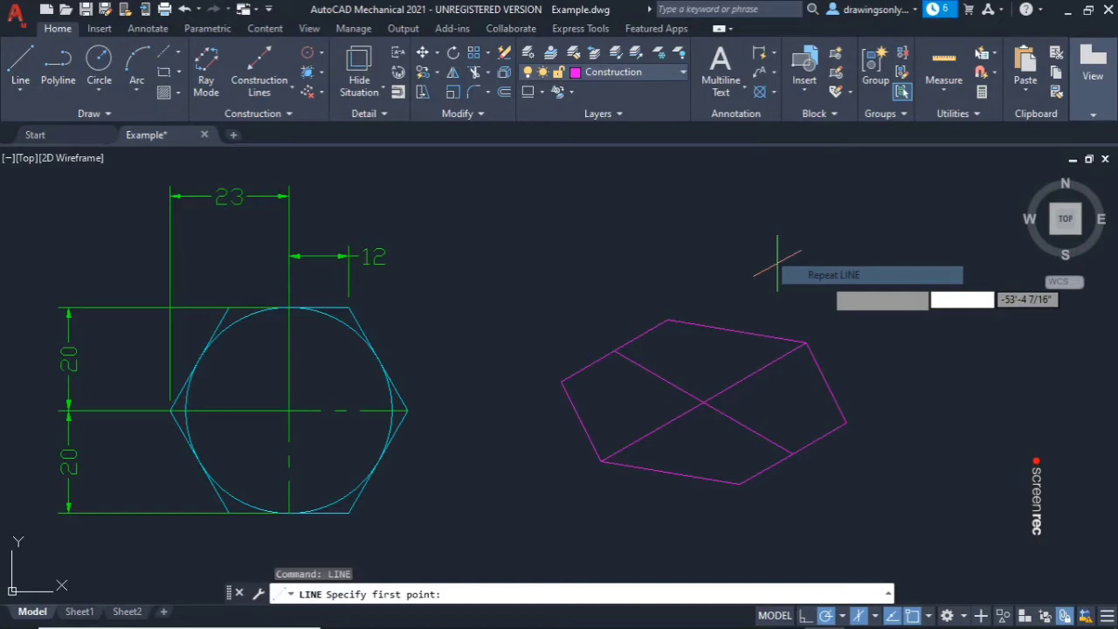
left_click(739, 483)
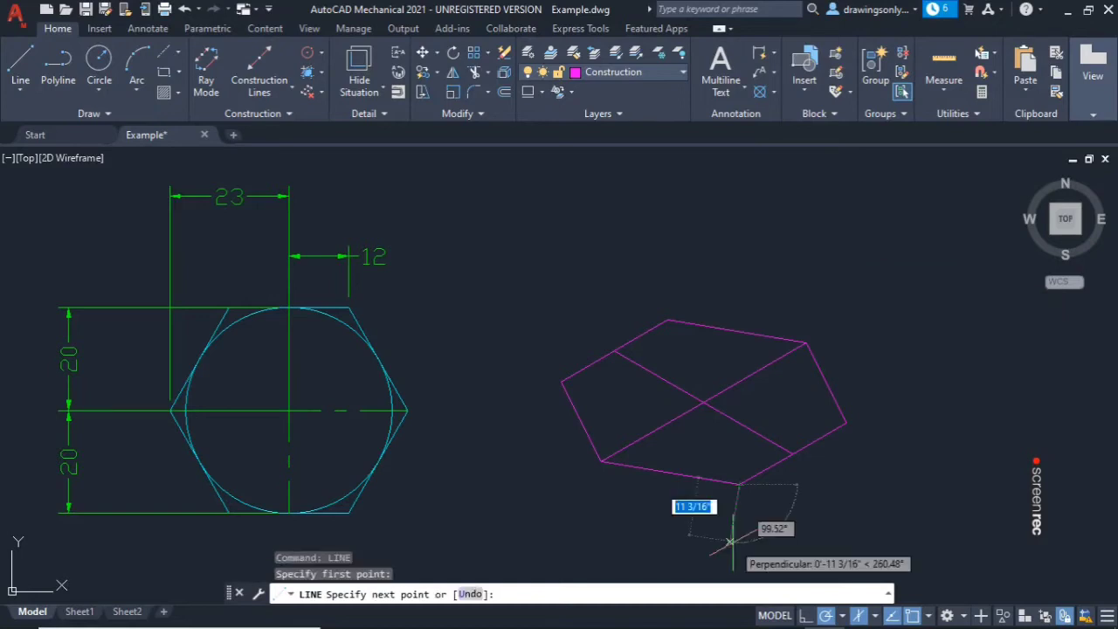
scroll(732, 541, "down", 2)
scroll(739, 566, "up", 2)
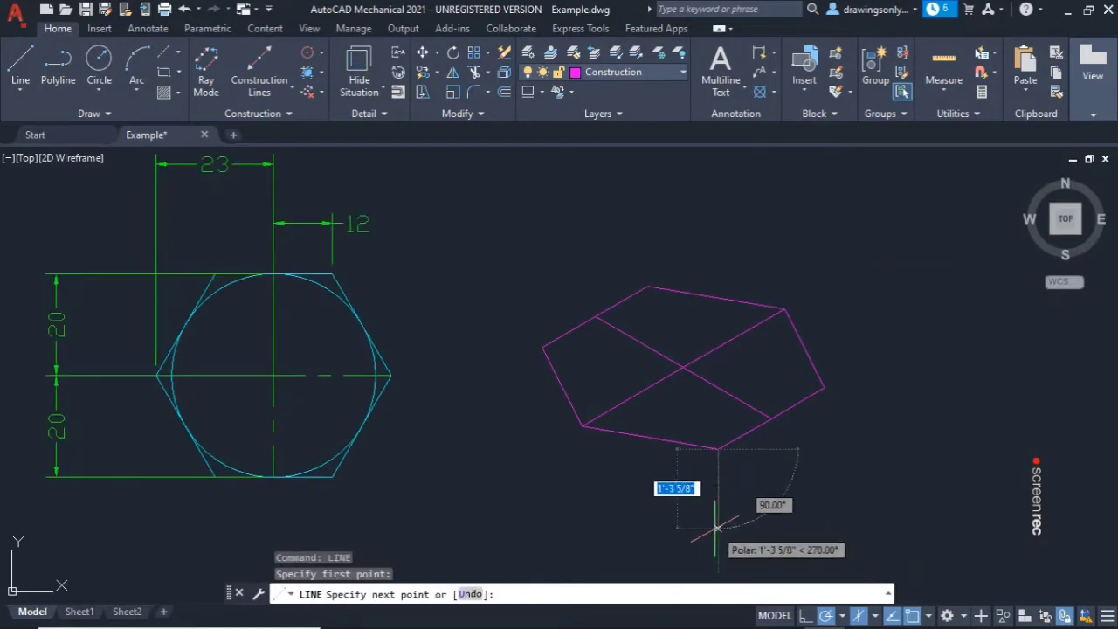
type("5")
key("Return")
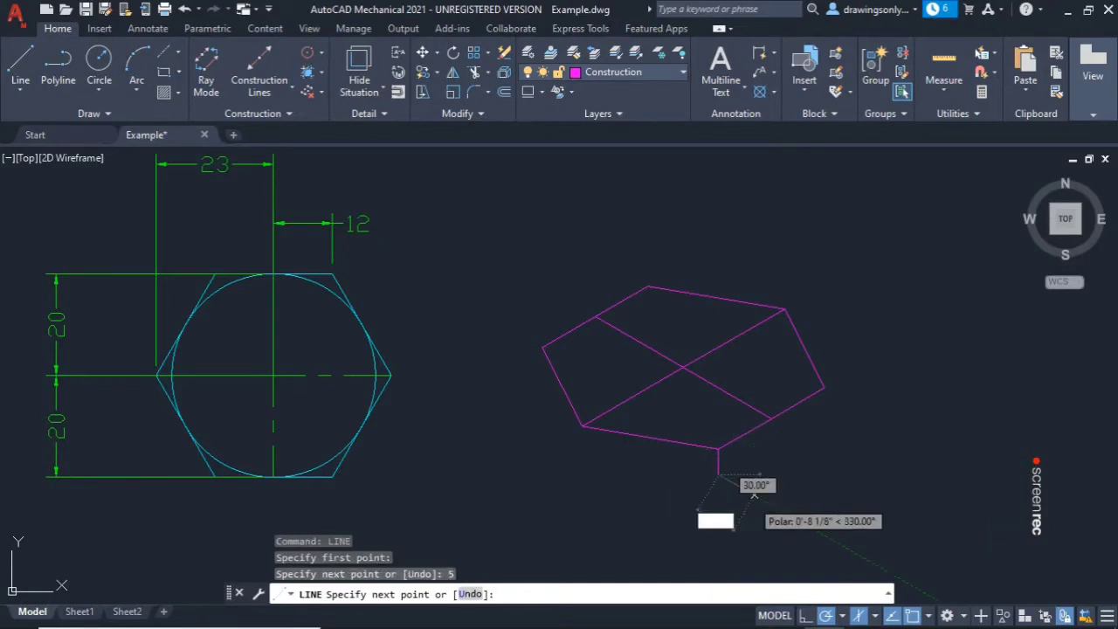
key("Escape")
key("Escape")
left_click(718, 463)
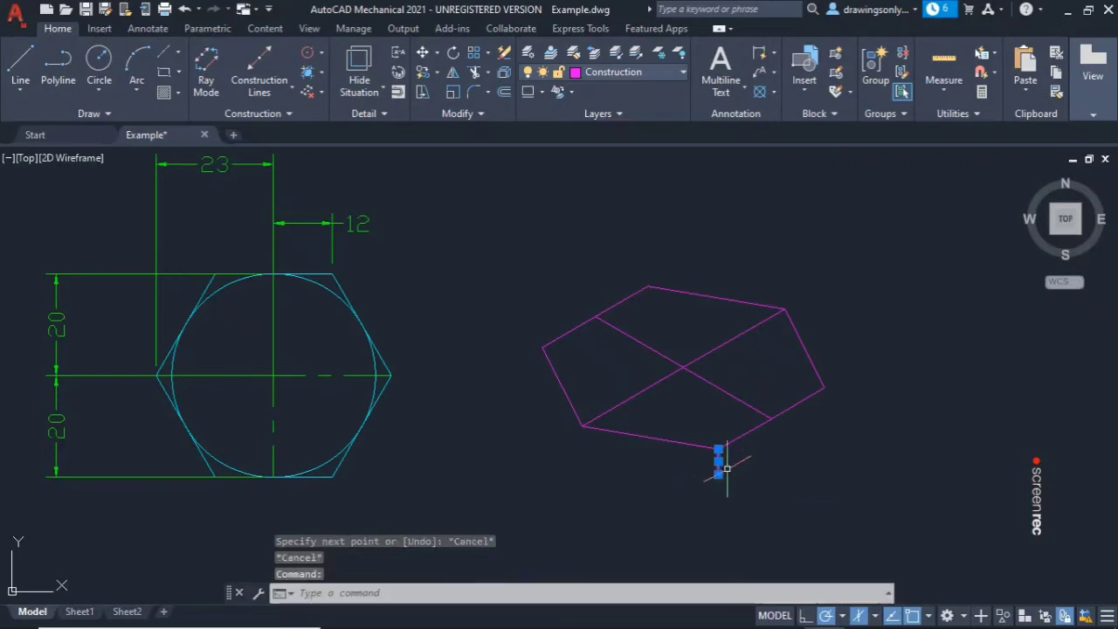
key("Delete")
Step: Draw a vertical line 10 units down from the isometric hexagon's lowest corner
right_click(749, 474)
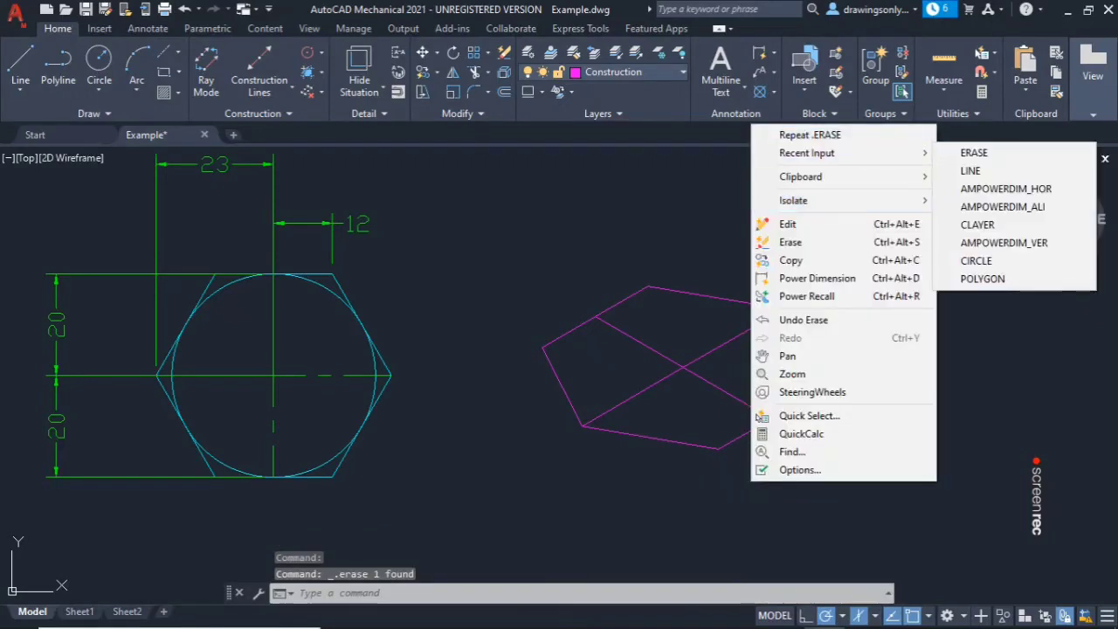
left_click(900, 171)
left_click(718, 448)
type("10")
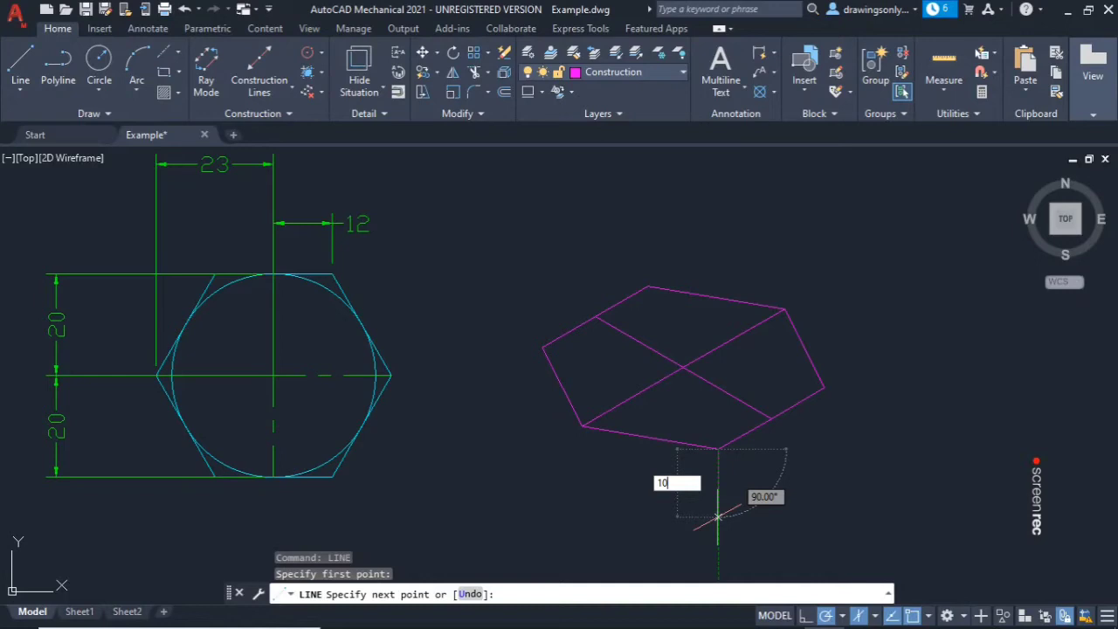
key("Return")
key("Escape")
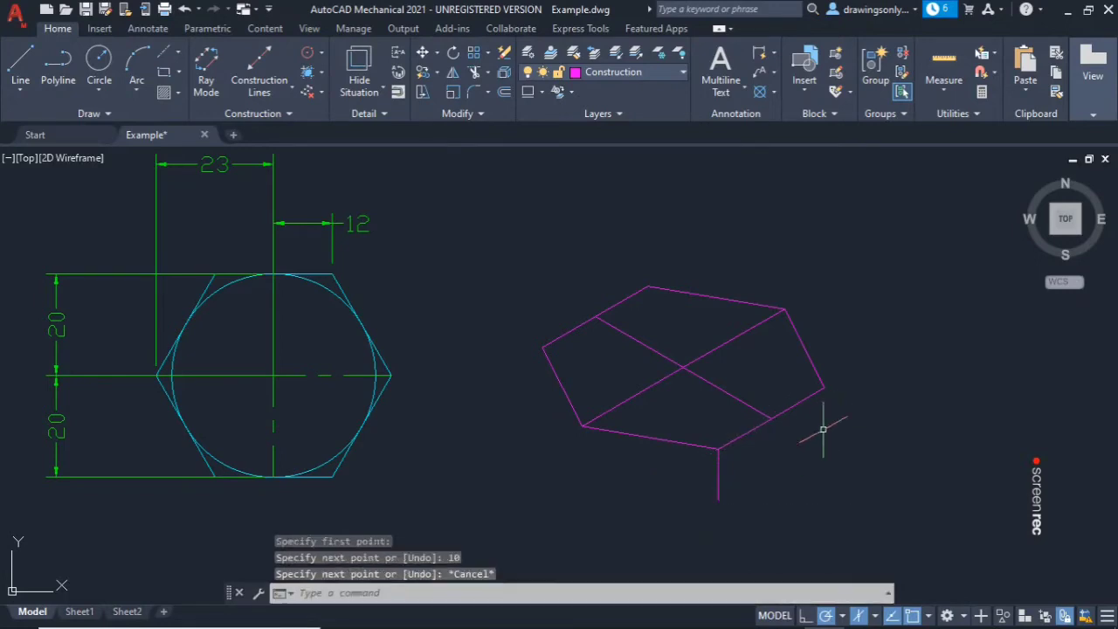
Step: Copy the 10-unit vertical edge from the lowest corner to the hexagon's lower-left corner
right_click(830, 432)
left_click(719, 474)
right_click(718, 474)
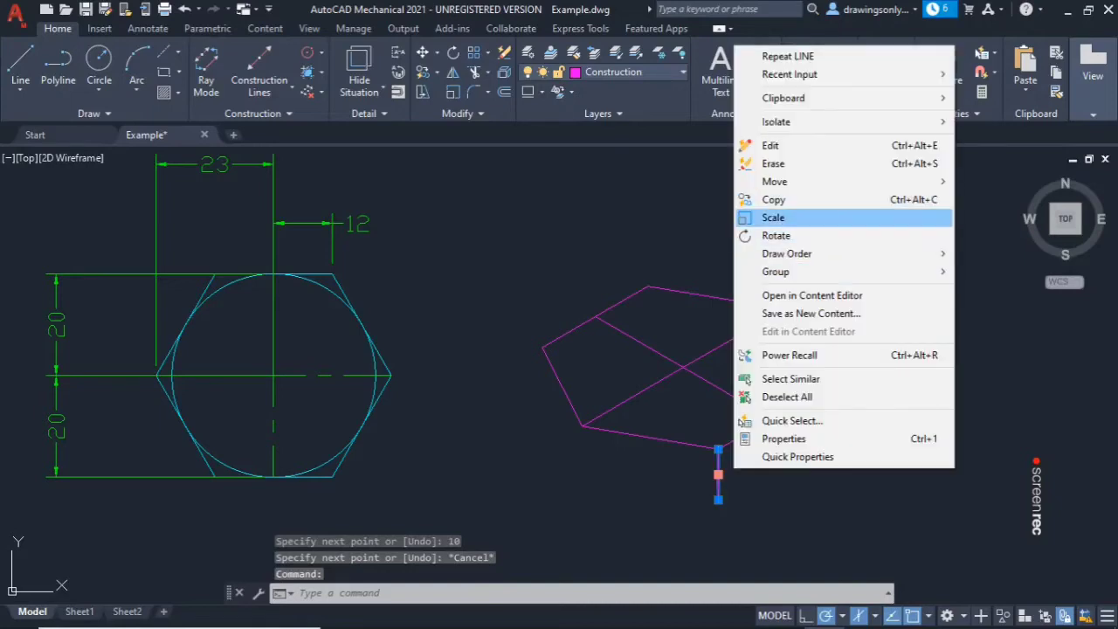
left_click(773, 200)
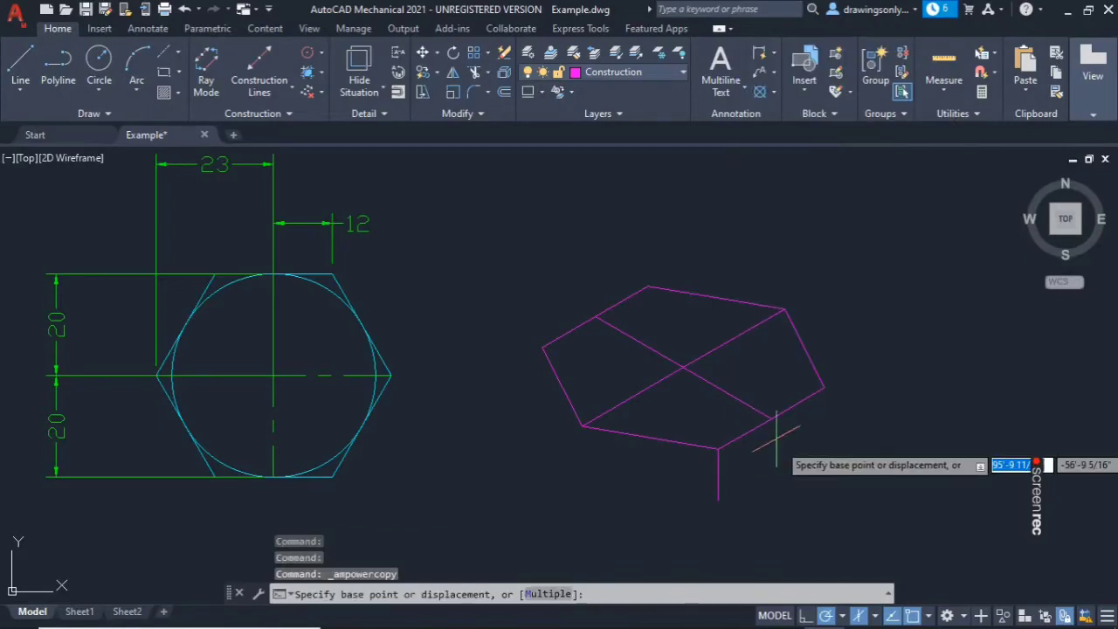
left_click(718, 449)
left_click(582, 449)
Step: Copy the lower-left vertical edge to the hexagon's leftmost corner
right_click(582, 448)
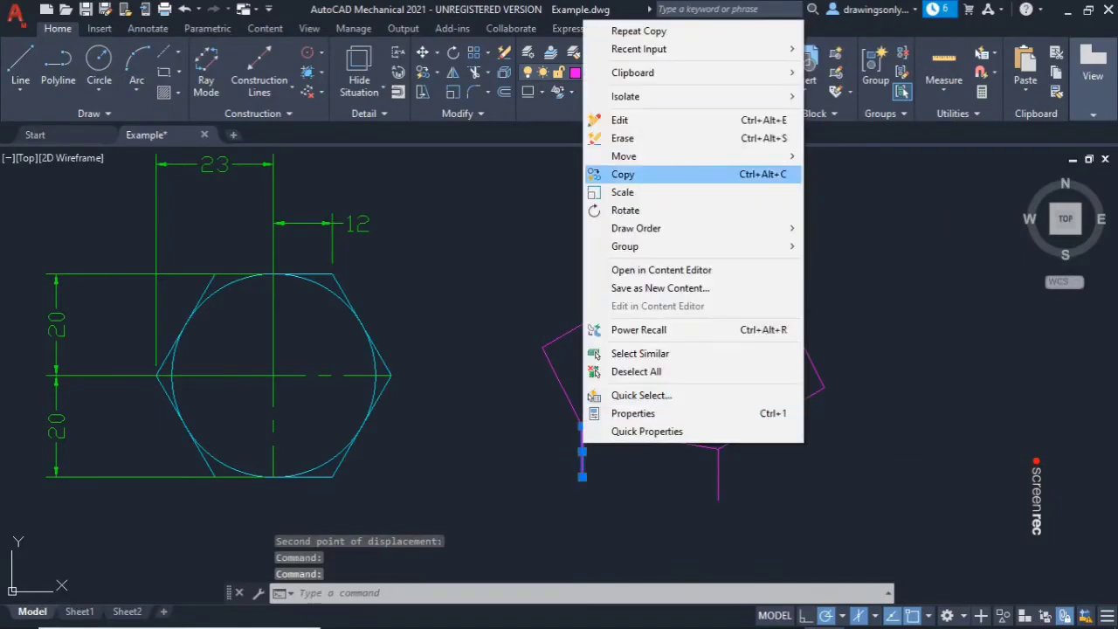
left_click(625, 174)
left_click(582, 427)
scroll(577, 425, "up", 2)
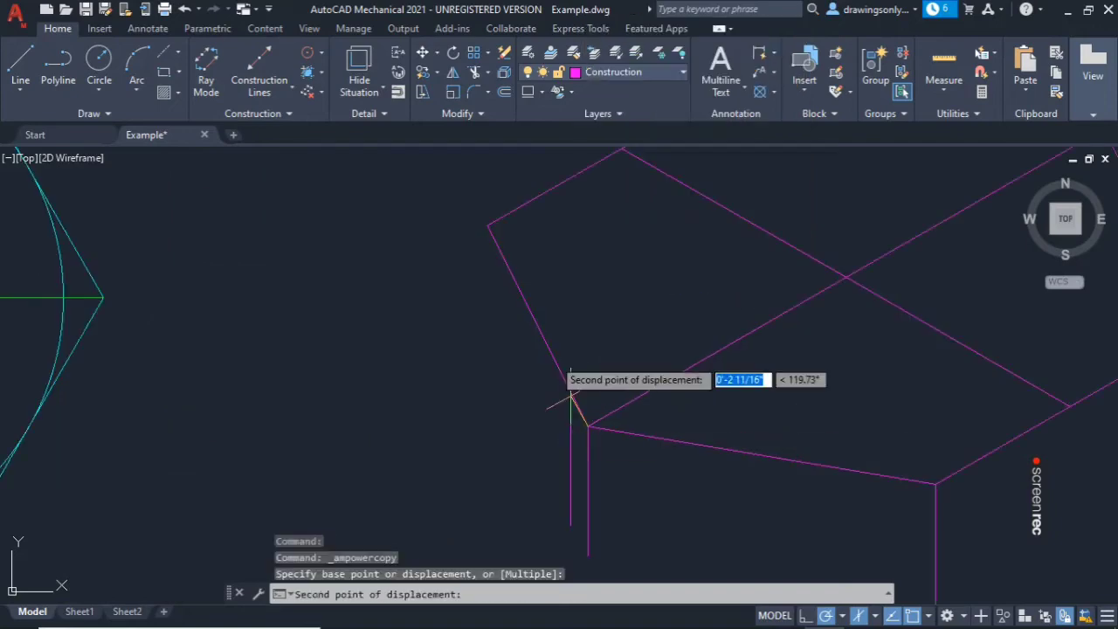
left_click(490, 227)
scroll(490, 228, "down", 1)
middle_click_drag(881, 355, 653, 358)
right_click(654, 358)
left_click(558, 426)
left_click(541, 436)
right_click(544, 434)
left_click(584, 166)
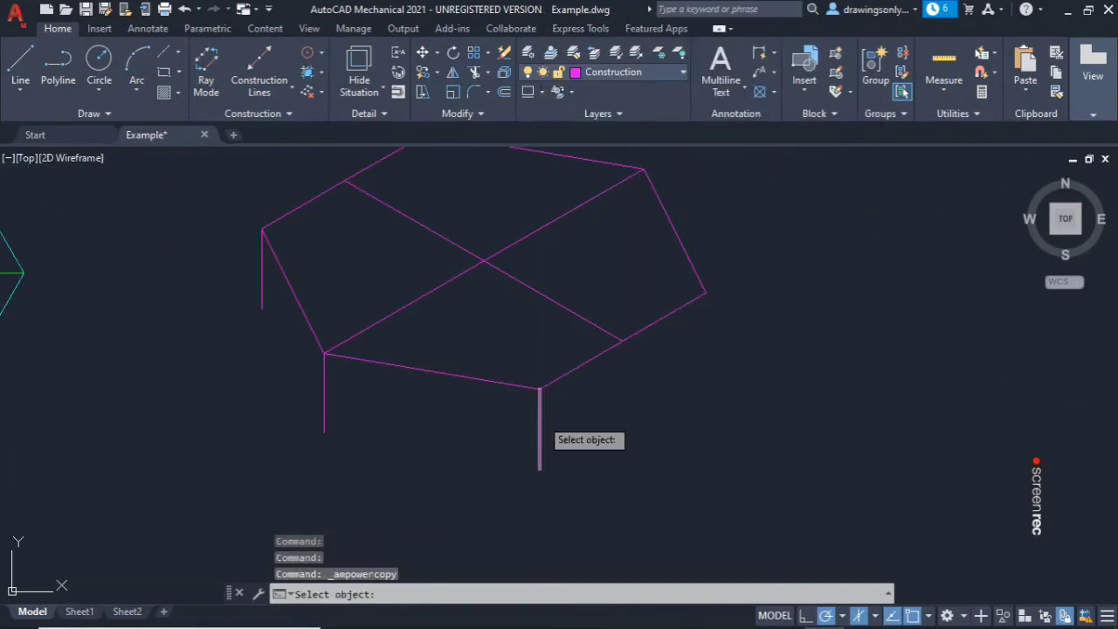
key("Escape")
Step: Copy the vertical edge at the lowest corner to the hexagon's rightmost corner
left_click(539, 424)
right_click(539, 424)
left_click(578, 154)
left_click(539, 388)
left_click(706, 294)
key("Escape")
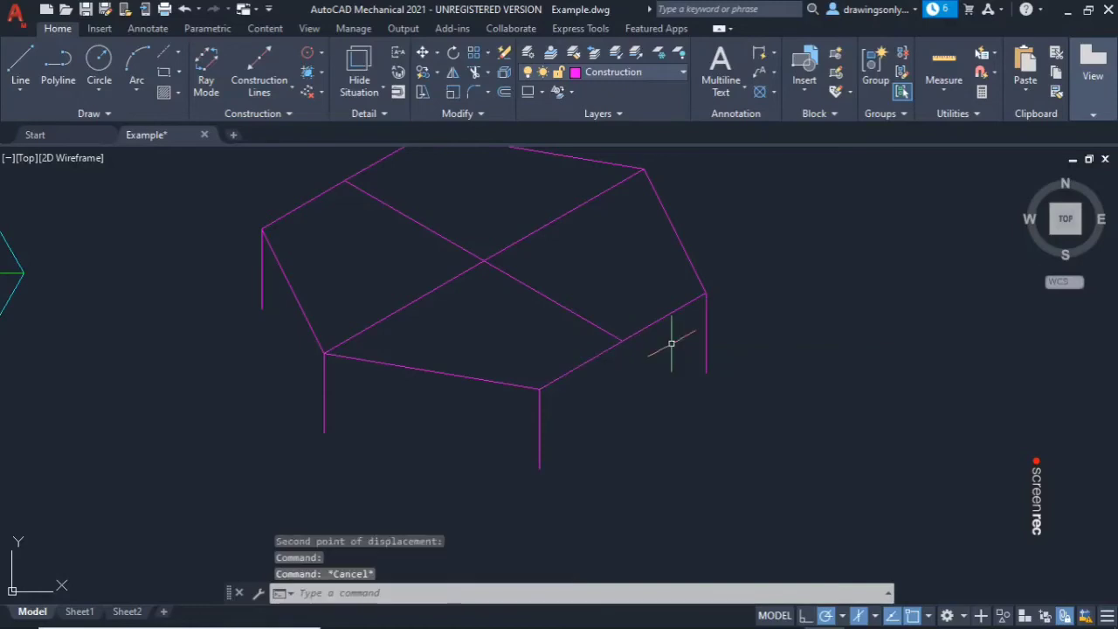
Step: Draw the bottom edge between the lower ends of the vertical edges at the lowest and rightmost corners
type("l")
key("Return")
left_click(539, 467)
left_click(706, 374)
key("Escape")
Step: Draw the two remaining visible bottom edges, joining the lower ends of the lowest, lower-left and leftmost vertical edges
right_click(441, 452)
left_click(474, 105)
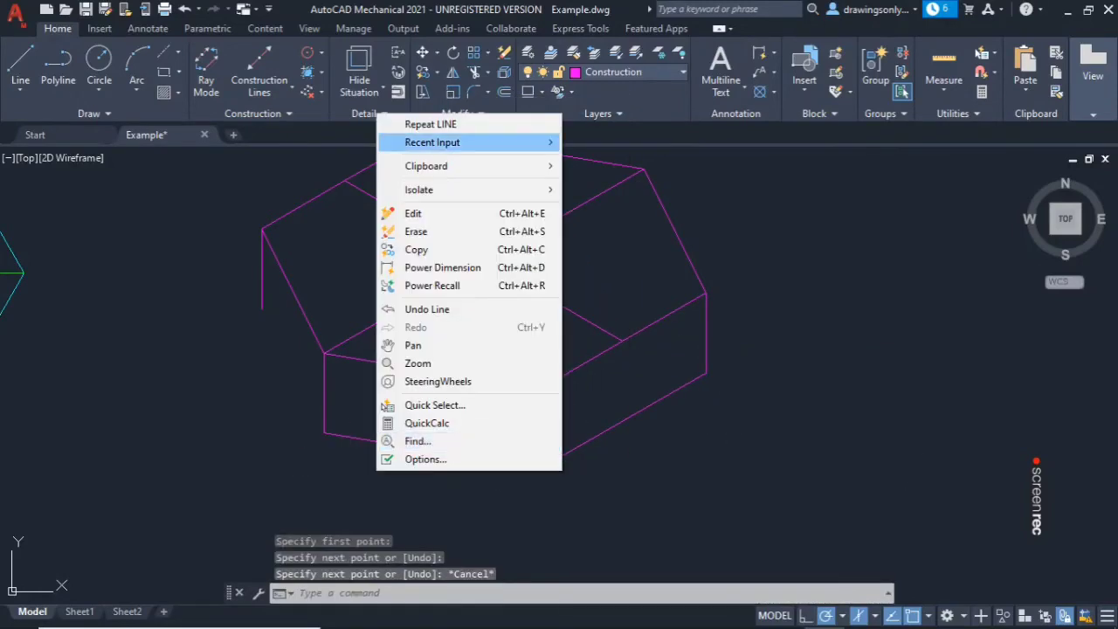
left_click(382, 117)
left_click(539, 467)
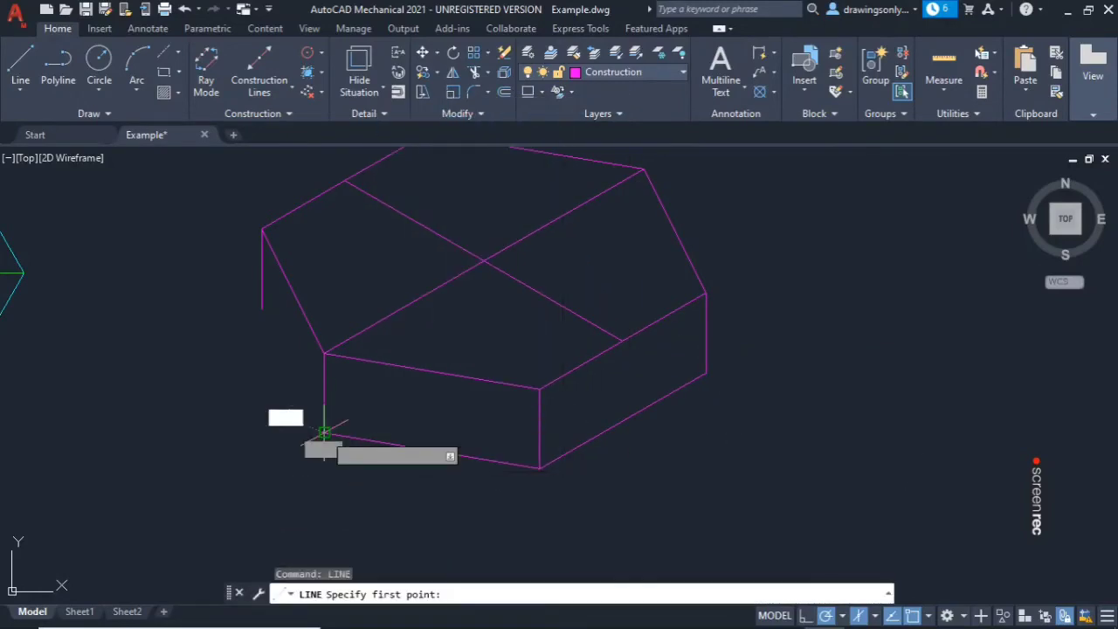
left_click(324, 433)
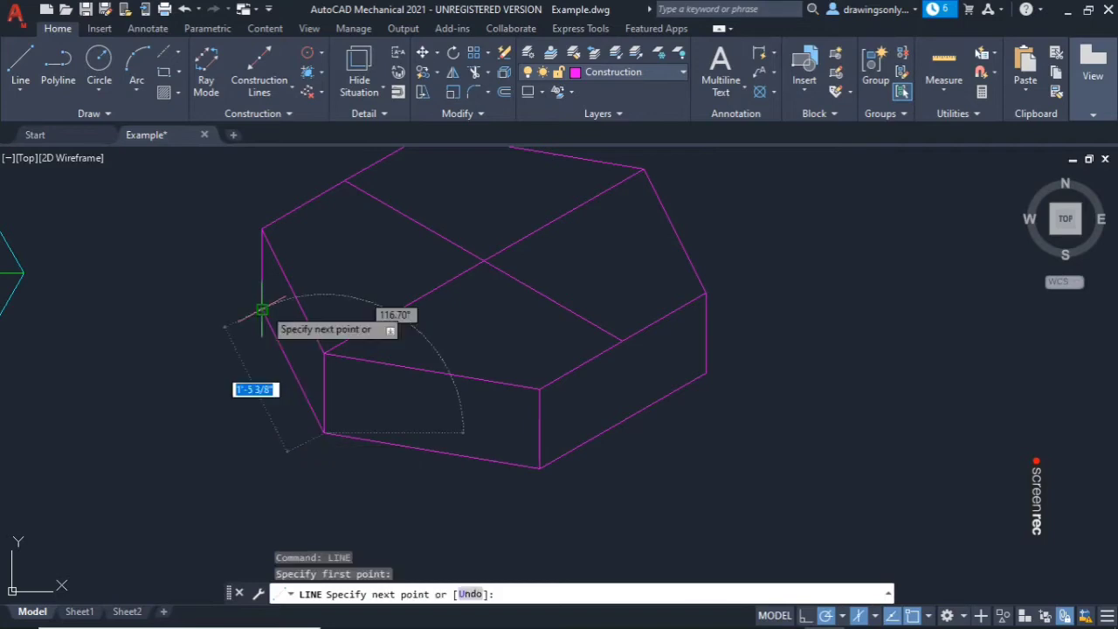
left_click(262, 309)
key("Escape")
scroll(316, 328, "down", 4)
scroll(274, 282, "up", 3)
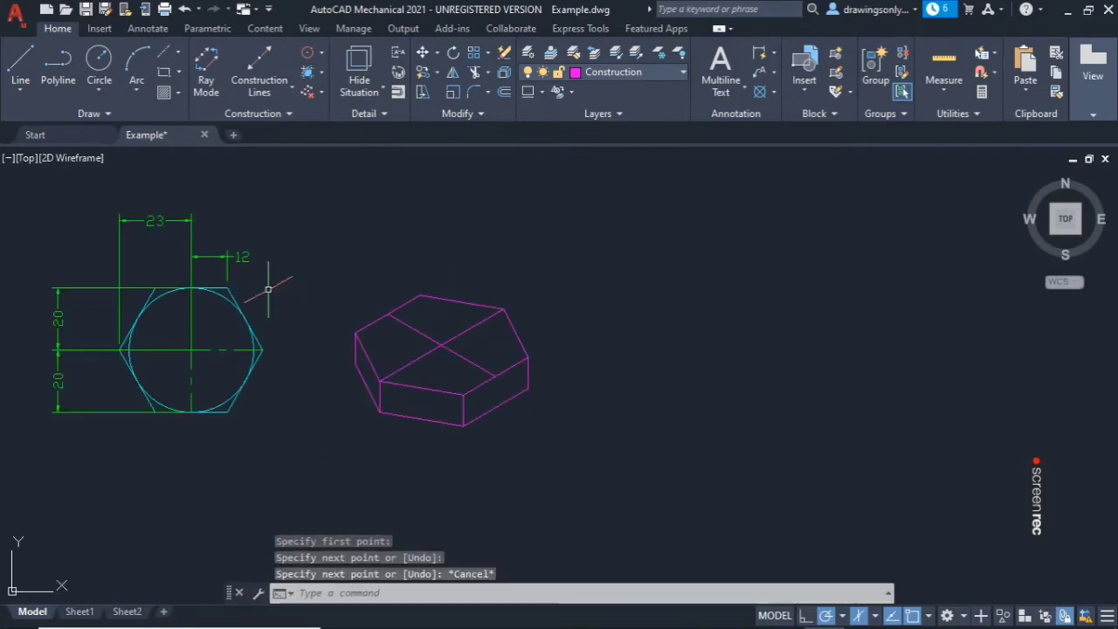
right_click(544, 267)
left_click(559, 277)
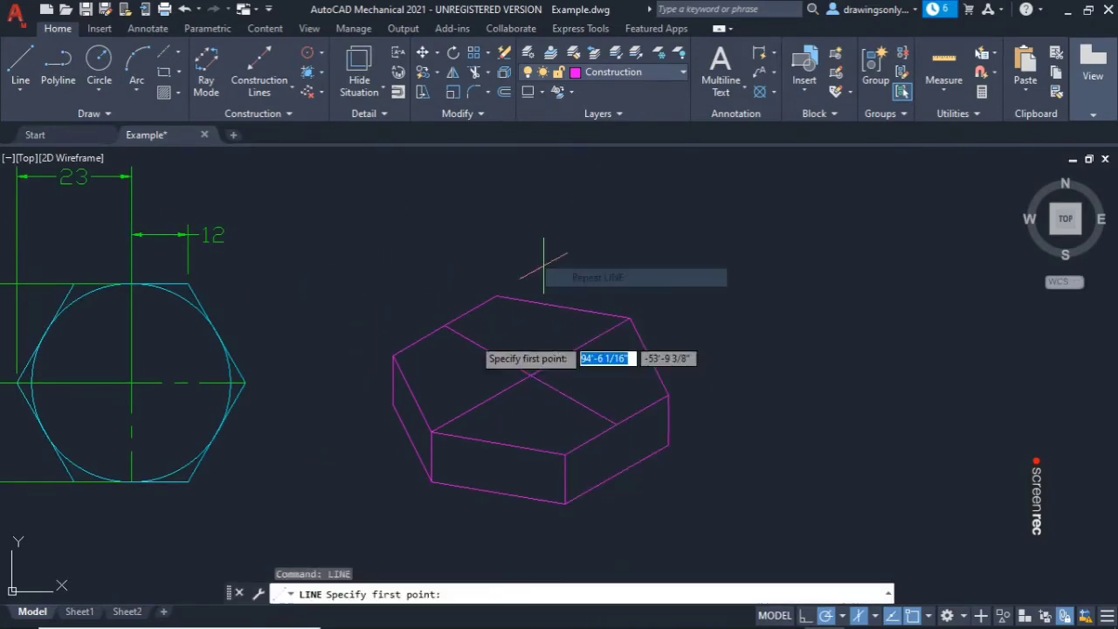
left_click(393, 405)
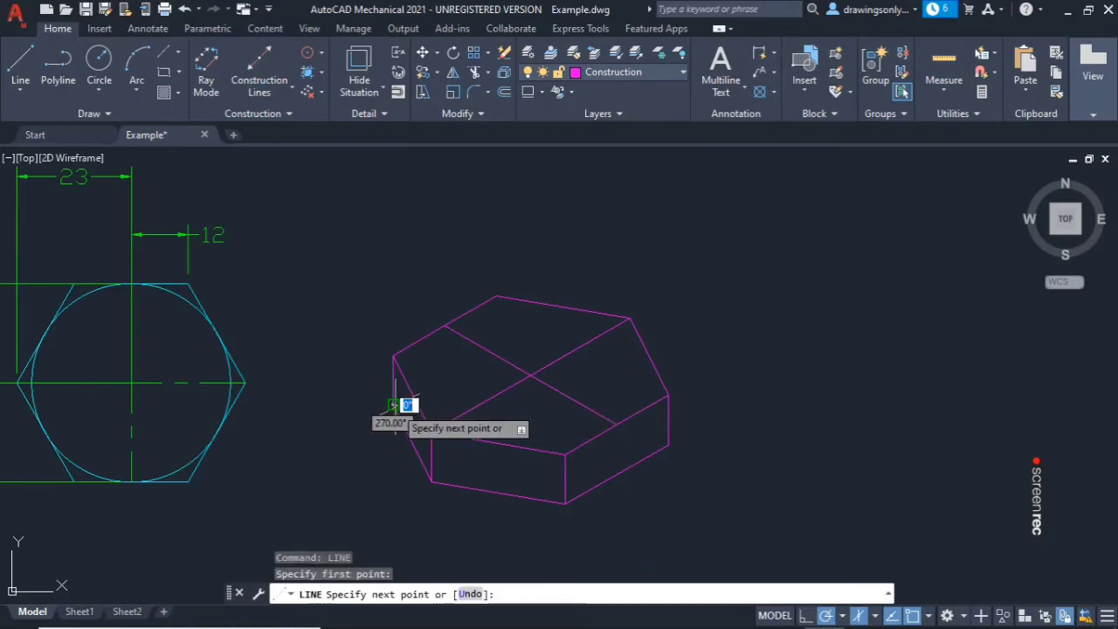
key("Escape")
Step: Copy the lower-left vertical edge to the hexagon's topmost rear corner and put the copy on the Hidden layer
left_click(432, 457)
right_click(431, 457)
left_click(472, 190)
left_click(433, 431)
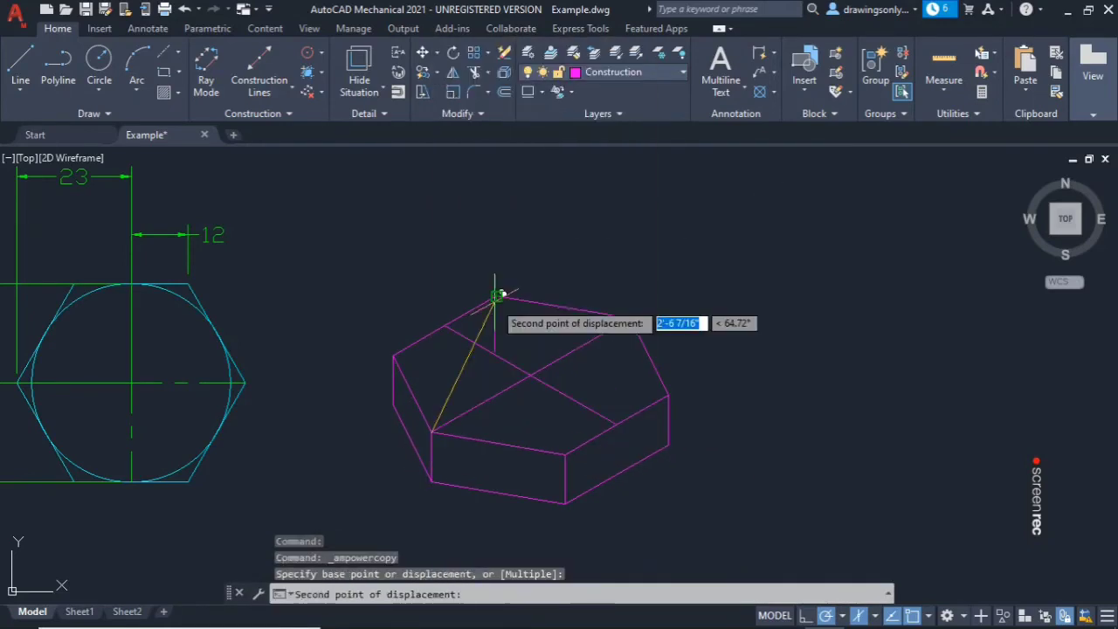
left_click(496, 297)
key("Escape")
left_click(629, 72)
left_click(620, 192)
key("Escape")
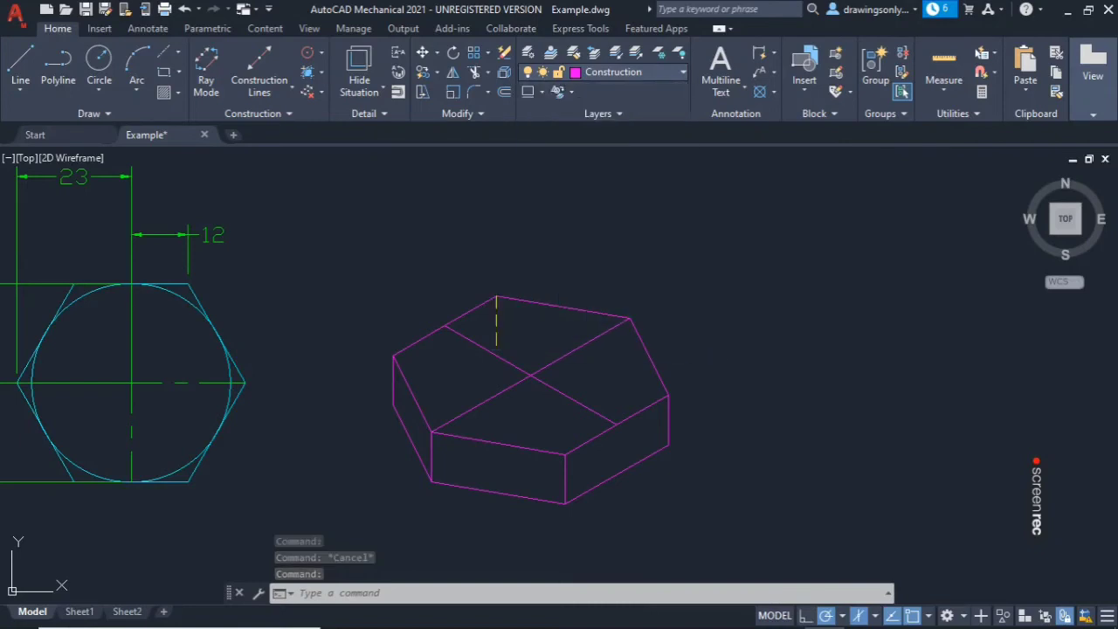
Step: Copy the hidden vertical edge from the topmost corner to the adjacent upper-right corner of the hexagon
left_click(504, 332)
left_click(497, 324)
right_click(496, 325)
left_click(538, 360)
left_click(496, 297)
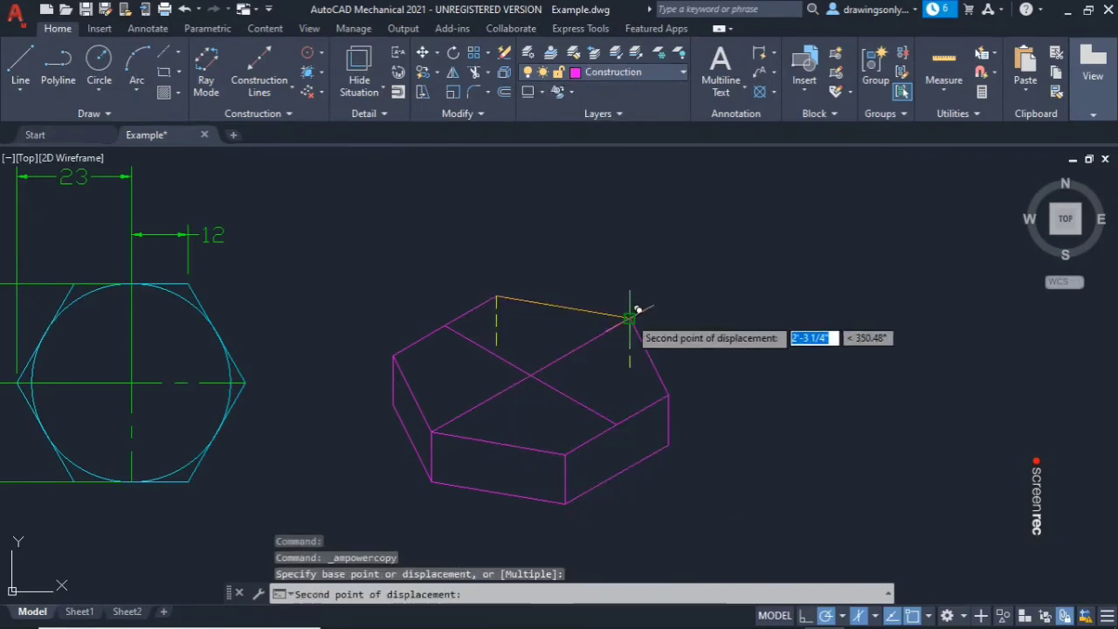
left_click(629, 318)
key("Escape")
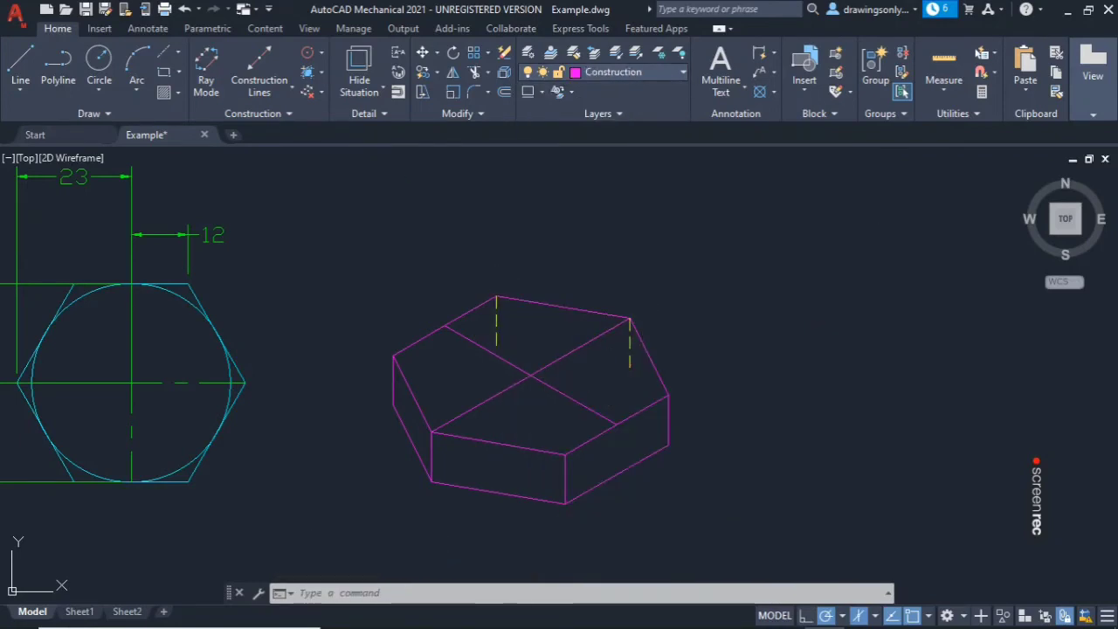
Step: Make Hidden the current layer and draw the rear bottom edges from the leftmost vertical edge through both hidden edges' lower ends to the rightmost one
left_click(629, 73)
left_click(599, 257)
type("l")
key("Return")
left_click(395, 404)
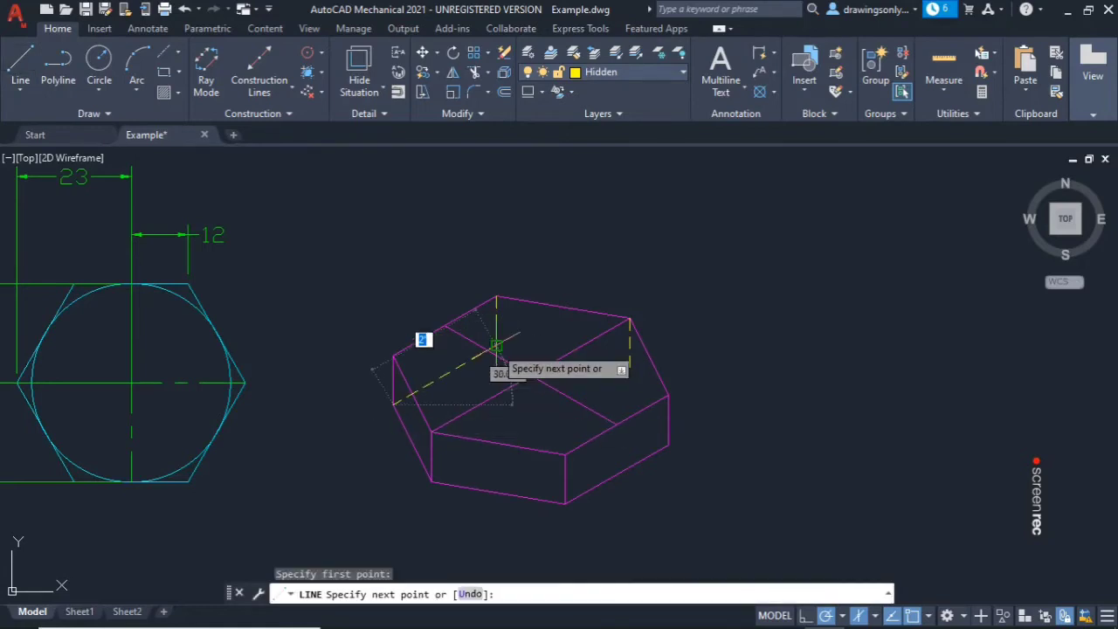
left_click(496, 352)
left_click(630, 365)
left_click(668, 443)
key("Escape")
Step: Erase the downward-sloping line of the separate crossed construction lines beside the isometric hexagon
scroll(585, 402, "down", 4)
scroll(651, 347, "up", 2)
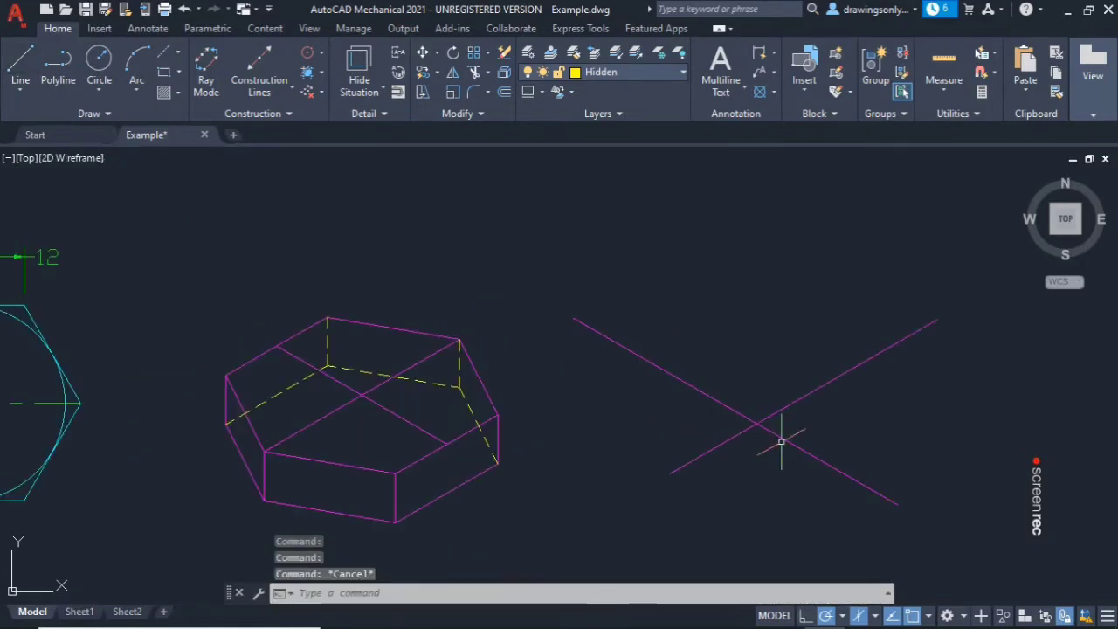
left_click(783, 439)
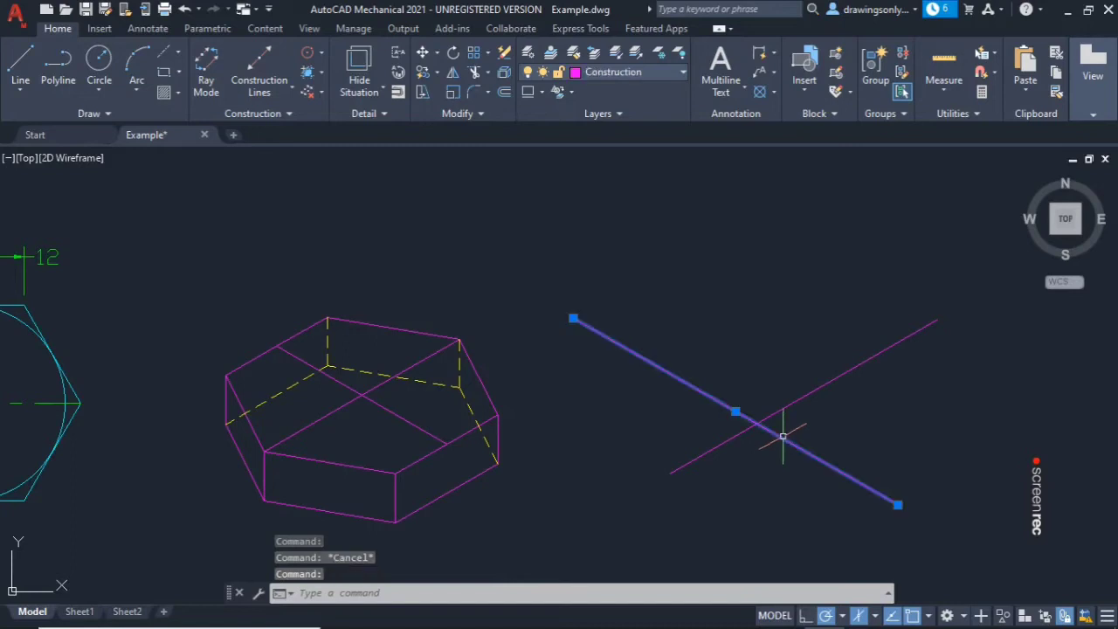
key("Delete")
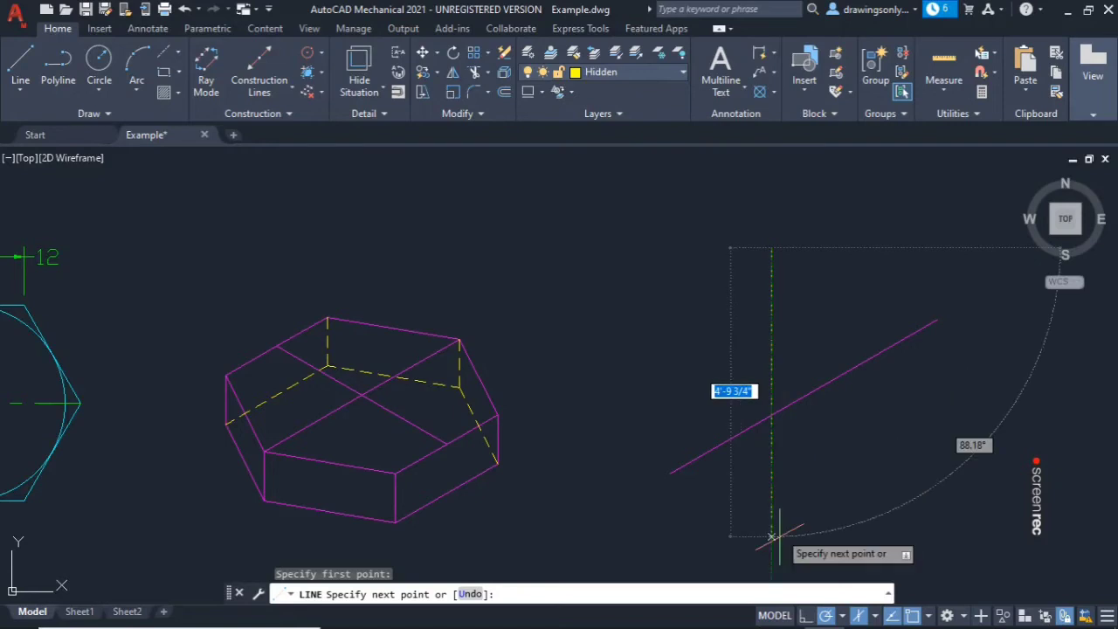
Step: Finish the vertical line crossing the sloping construction line beside the prism and move it to the Construction layer
left_click(771, 567)
key("Escape")
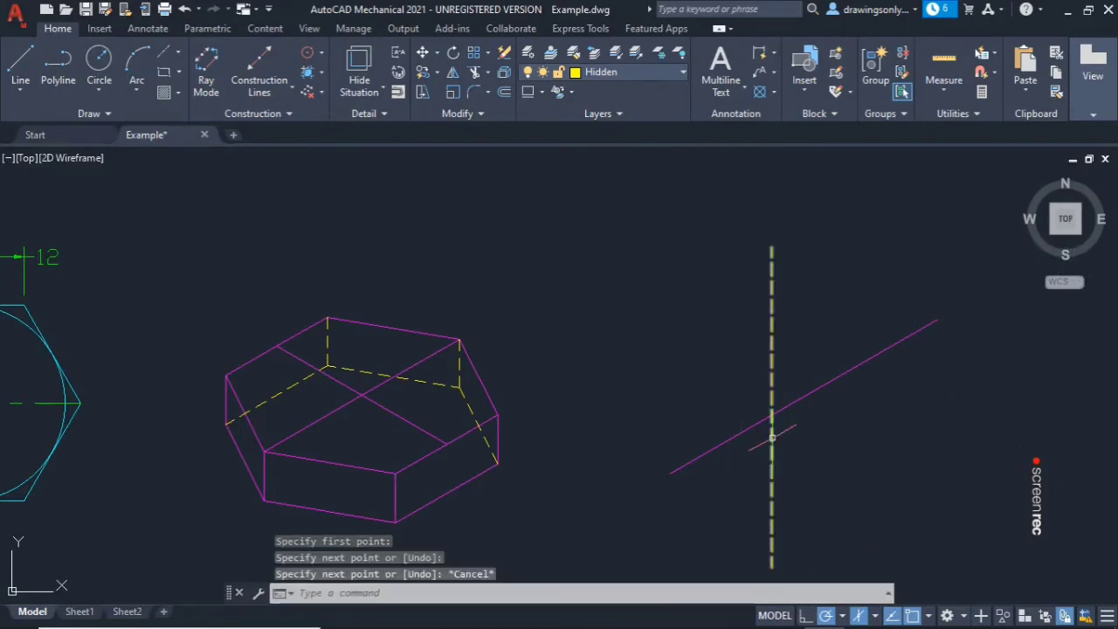
left_click(772, 437)
left_click(630, 71)
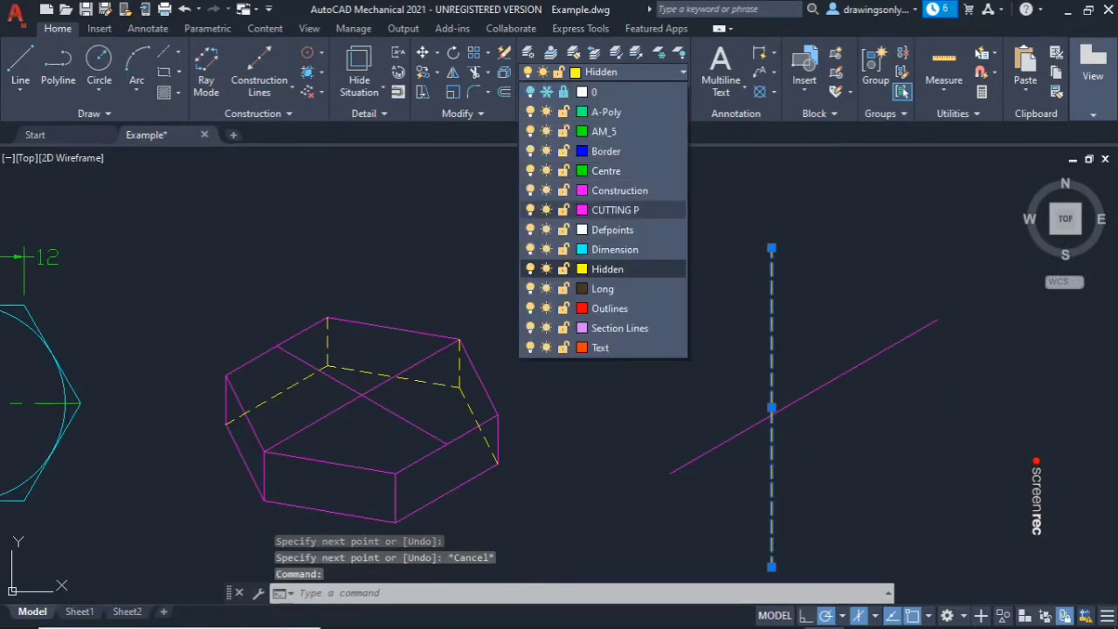
left_click(620, 191)
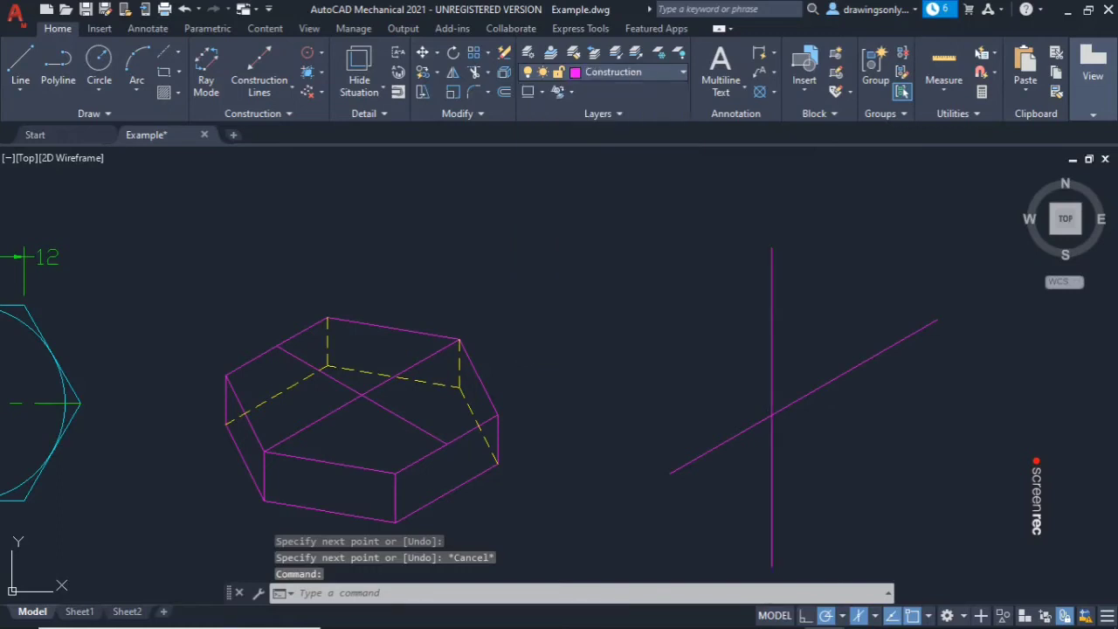
key("Escape")
Step: Make Dimension the current layer and draw a 23-unit line from the axes' intersection down along the sloping axis at 210°
scroll(669, 330, "down", 2)
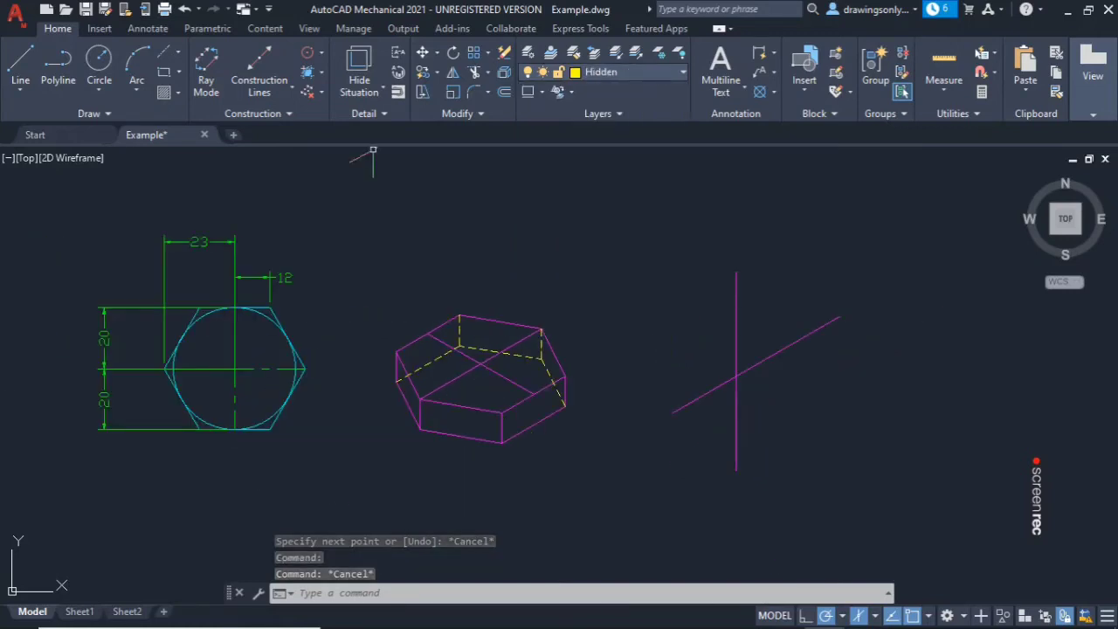
left_click(629, 72)
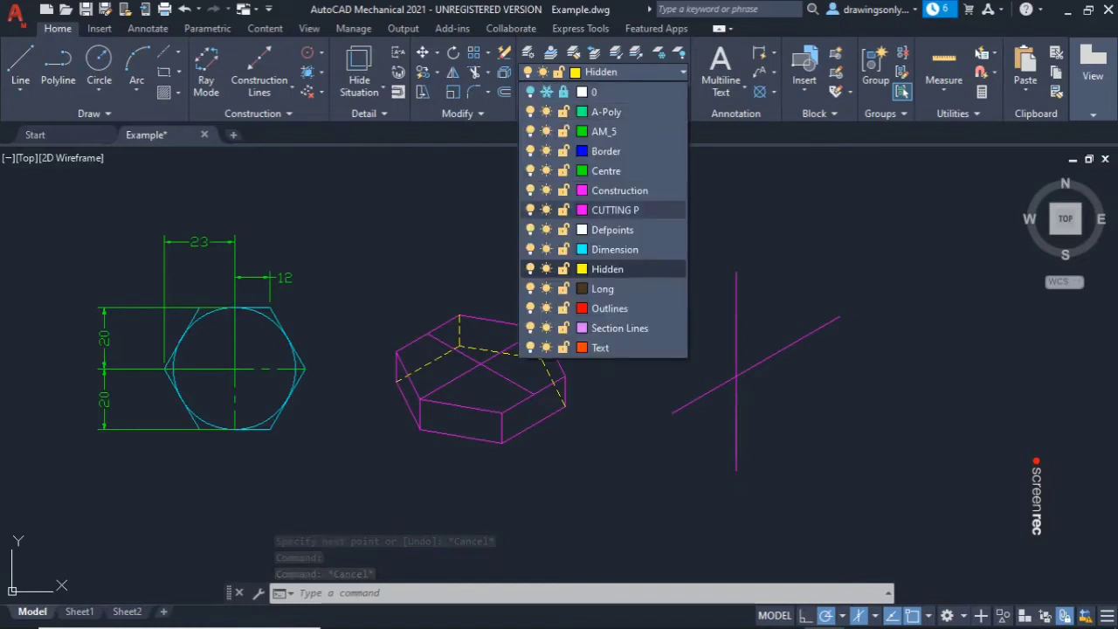
left_click(614, 249)
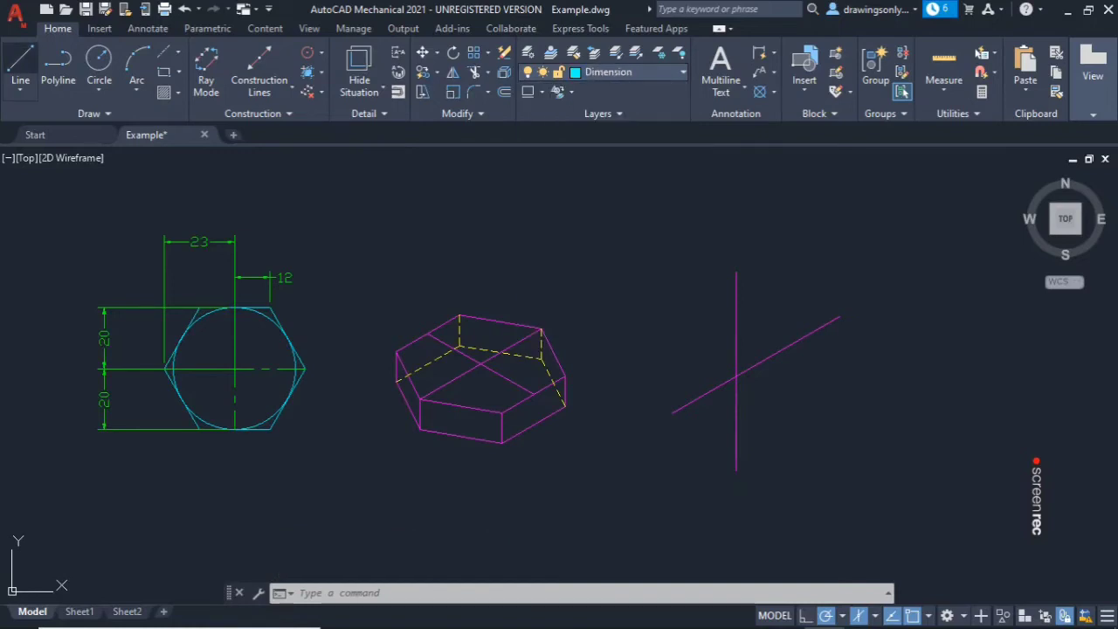
type("l")
key("Return")
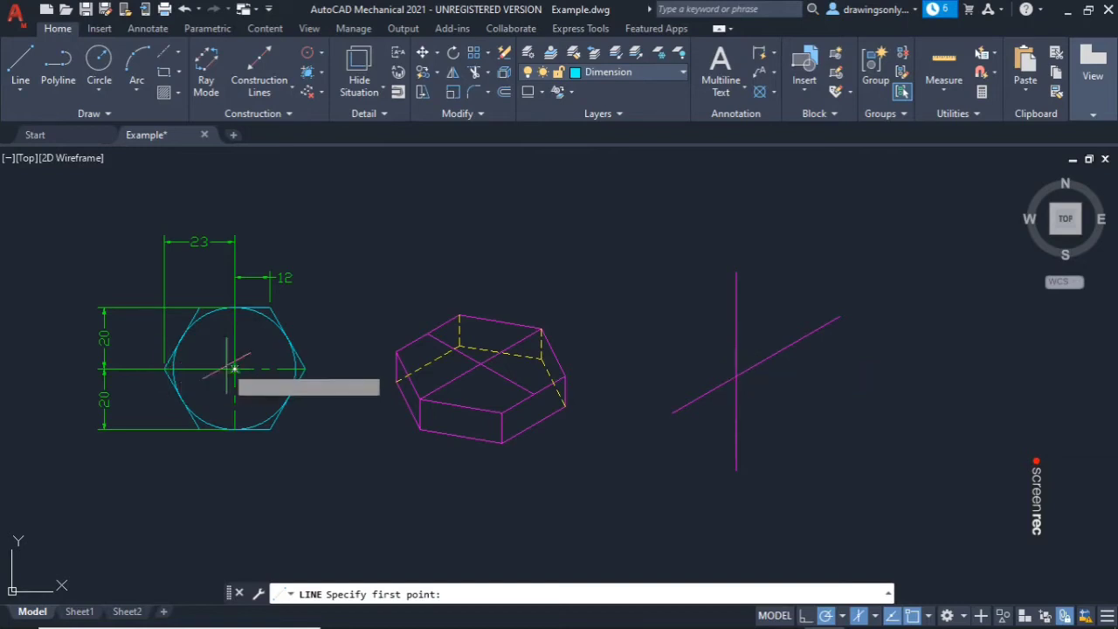
left_click(736, 376)
scroll(760, 420, "up", 2)
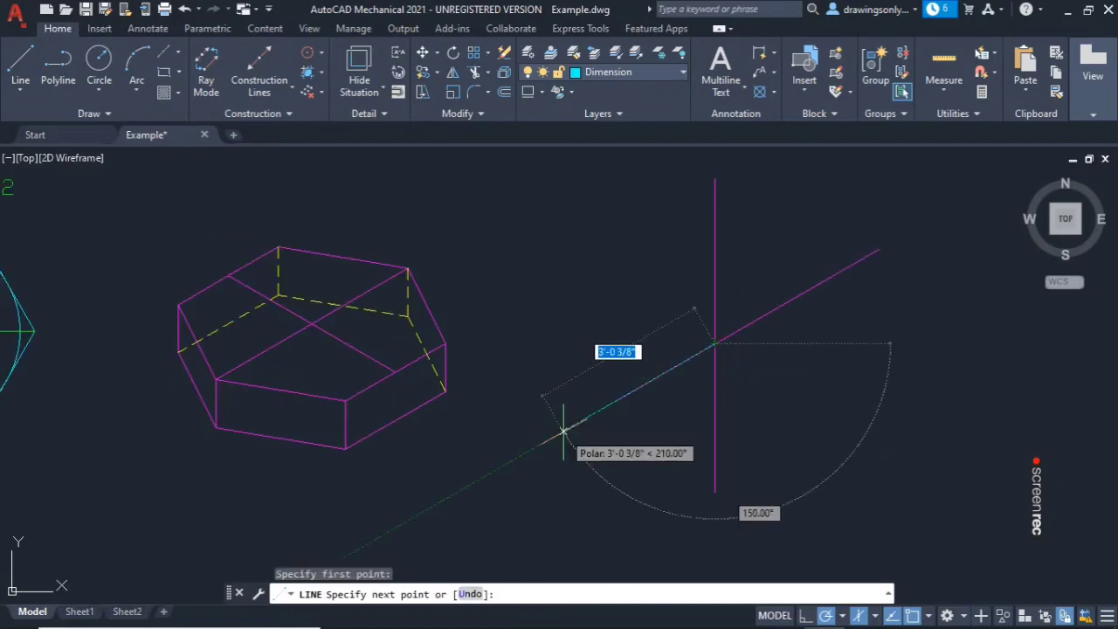
type("23")
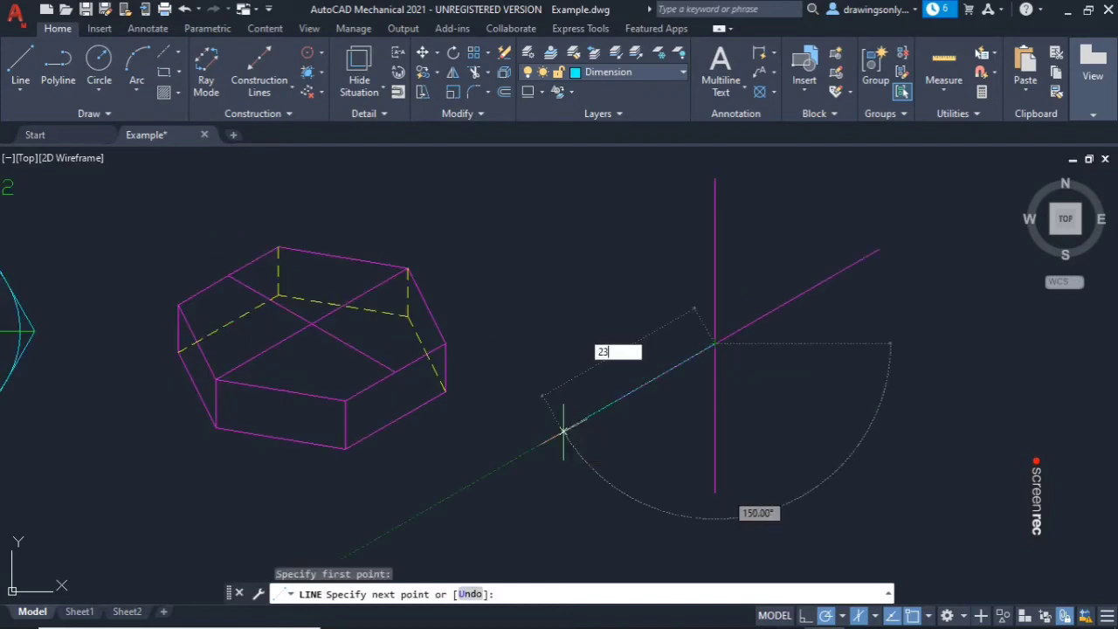
key("Return")
key("Escape")
Step: Try to draw a 3-unit line from the axes' intersection up along the sloping axis, and undo it
right_click(824, 269)
left_click(874, 282)
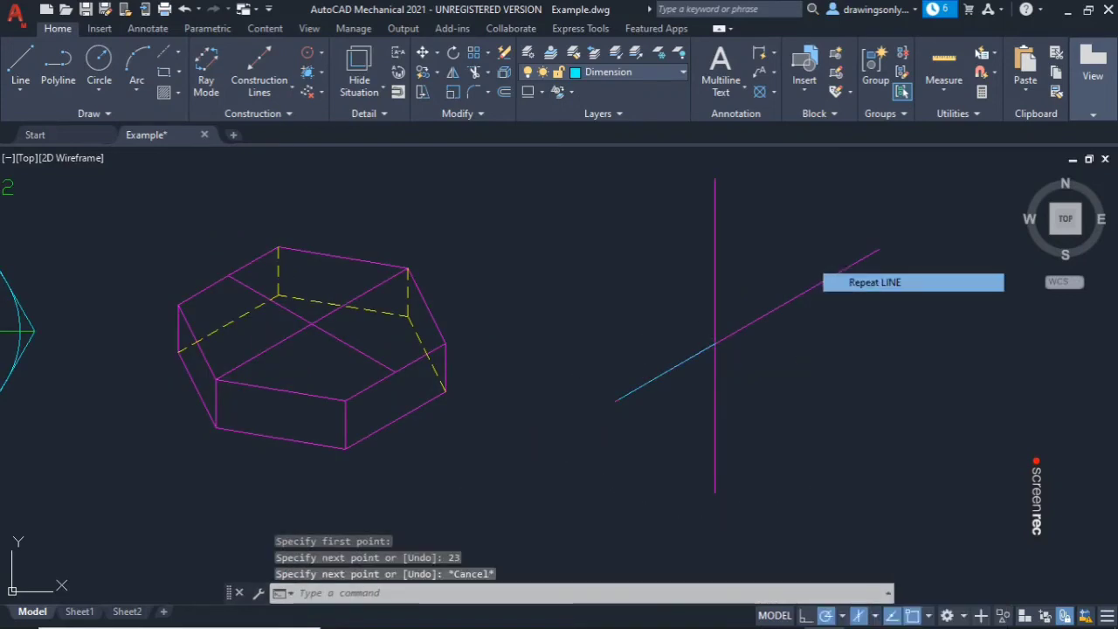
left_click(715, 344)
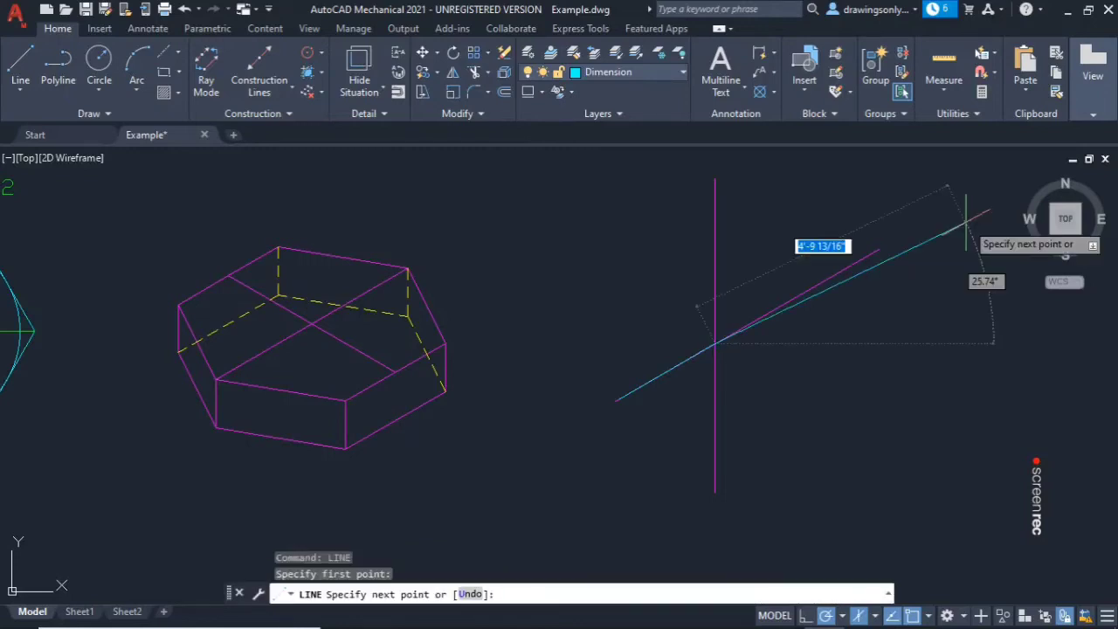
type("2")
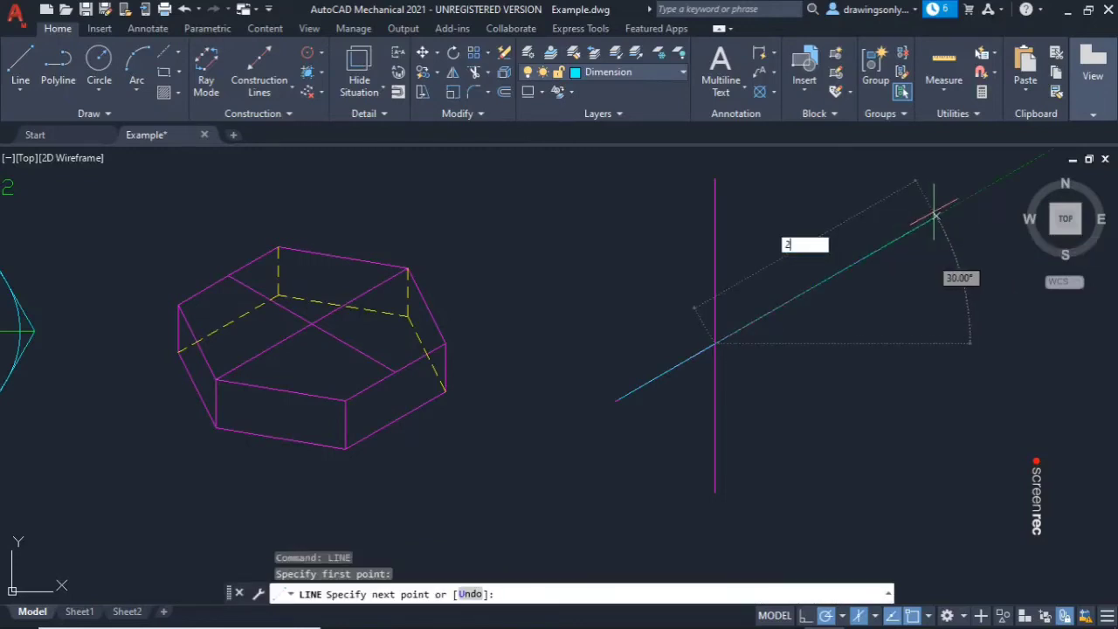
key("Return")
key("Escape")
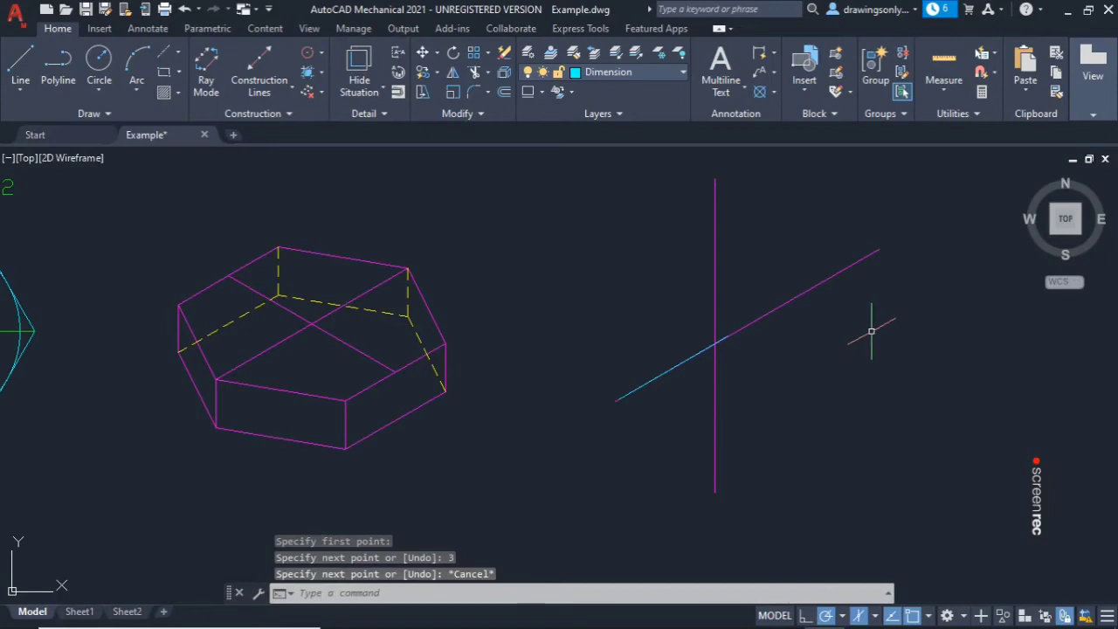
key("ctrl+z")
Step: Draw a 23-unit line from the axes' intersection up along the sloping axis at 30°
right_click(830, 338)
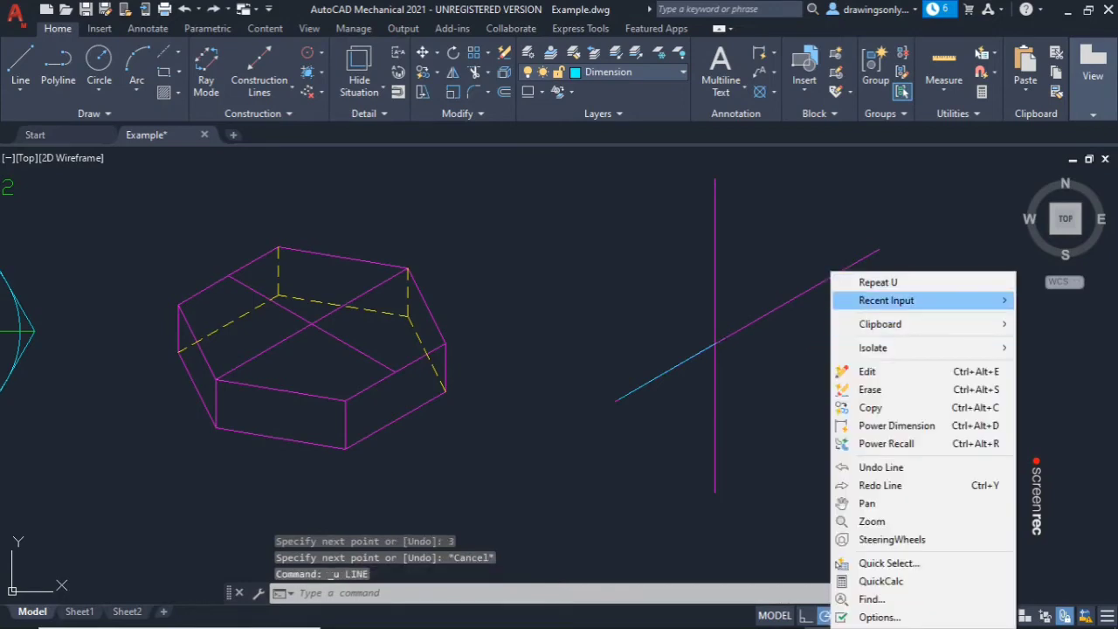
mouse_move(887, 300)
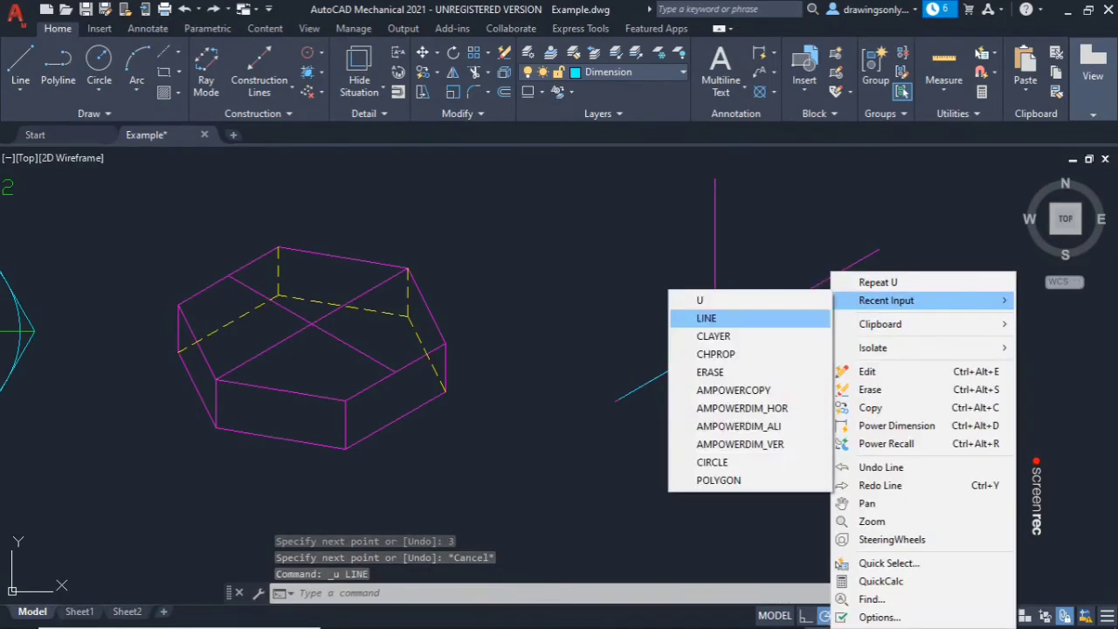
left_click(706, 319)
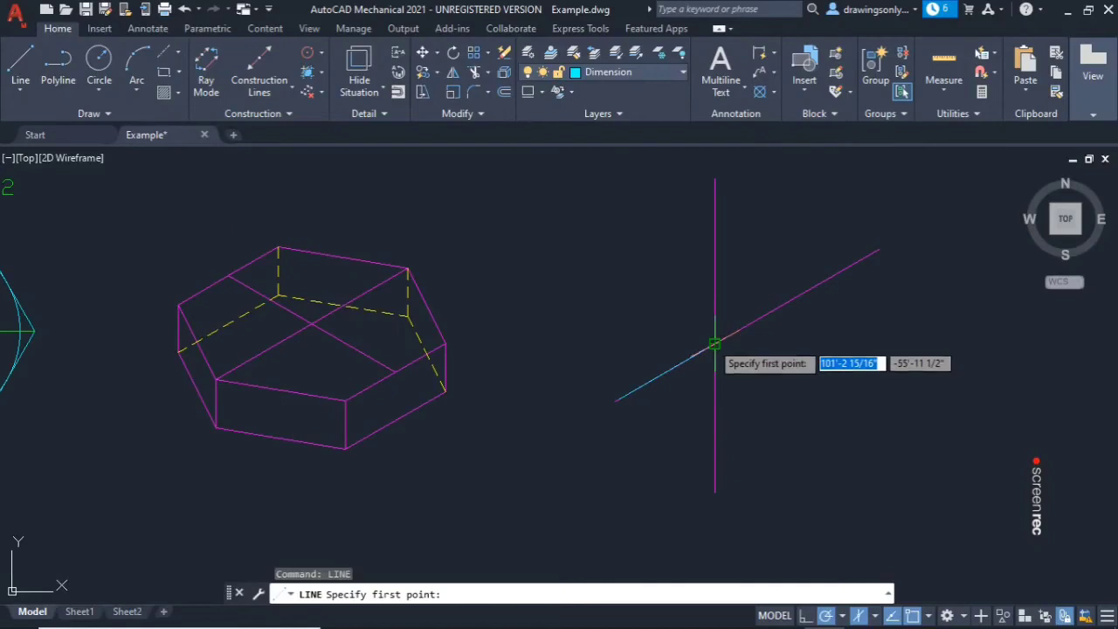
left_click(715, 343)
type("23")
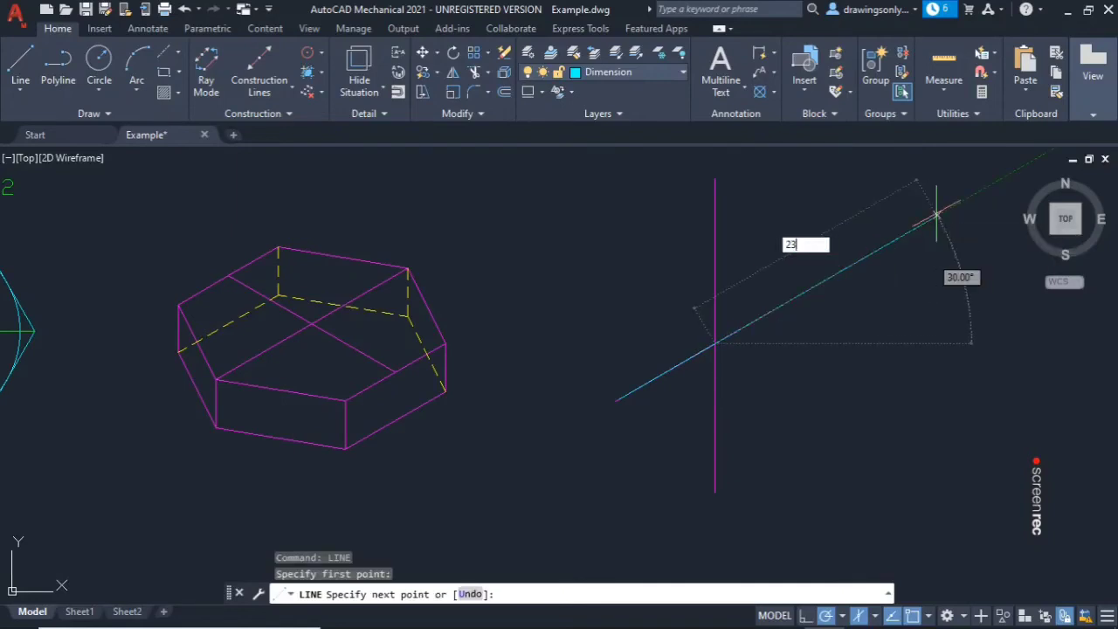
key("Return")
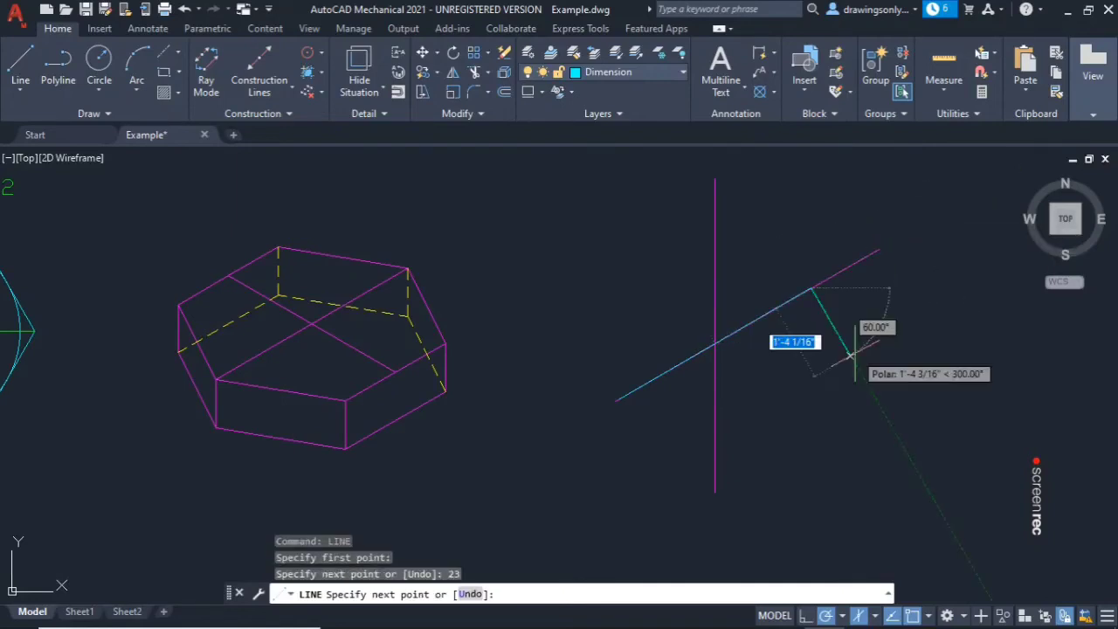
key("Escape")
Step: Compare the sloping axis lines with the flat hexagon's horizontal centre line, and examine its half-width and upper half-height dimensions
scroll(883, 218, "down", 3)
scroll(794, 324, "down", 2)
scroll(864, 348, "up", 4)
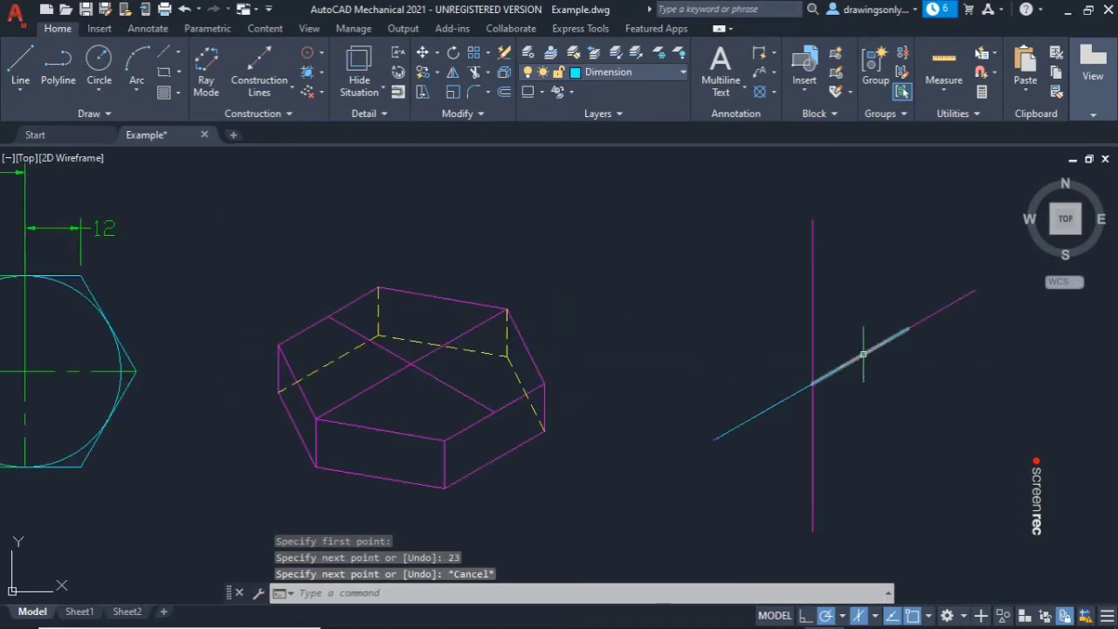
left_click(778, 399)
scroll(620, 398, "down", 2)
scroll(401, 385, "up", 2)
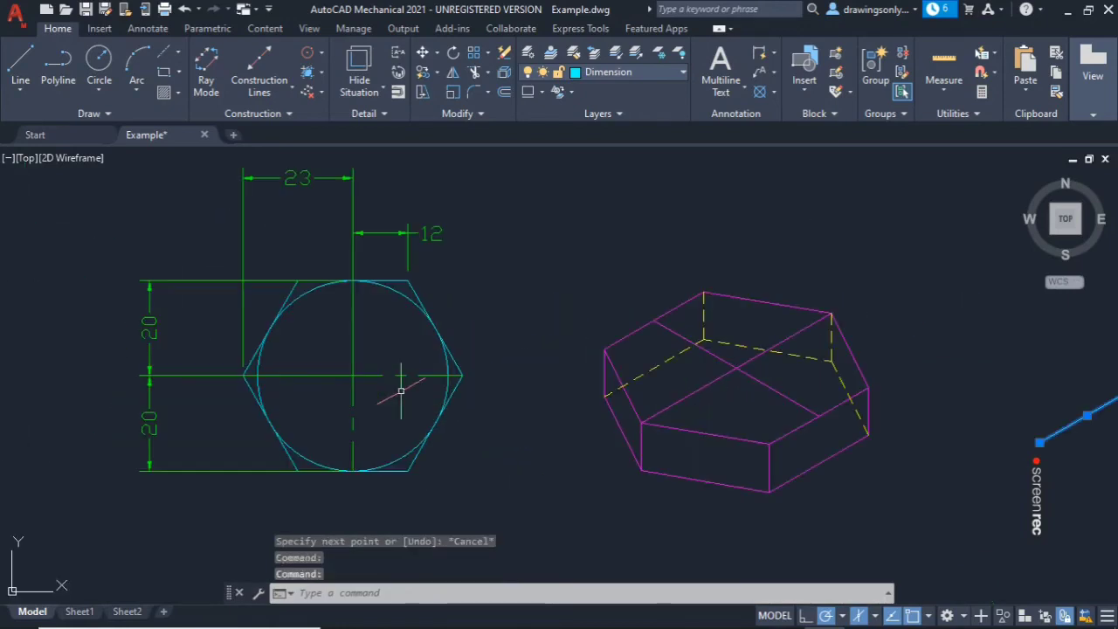
scroll(660, 382, "down", 2)
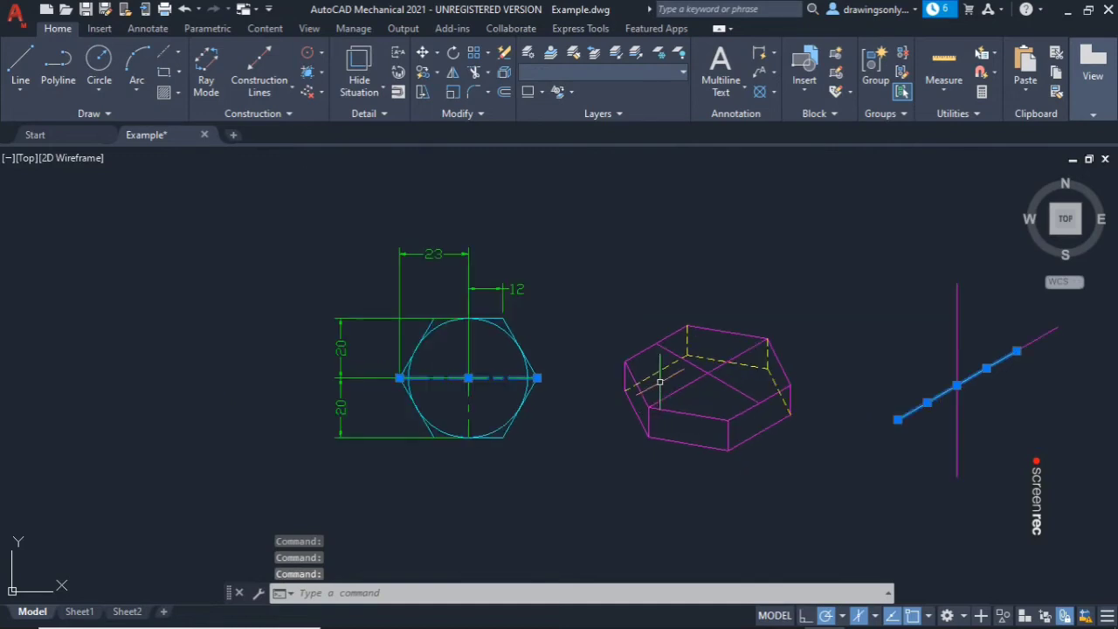
key("Escape")
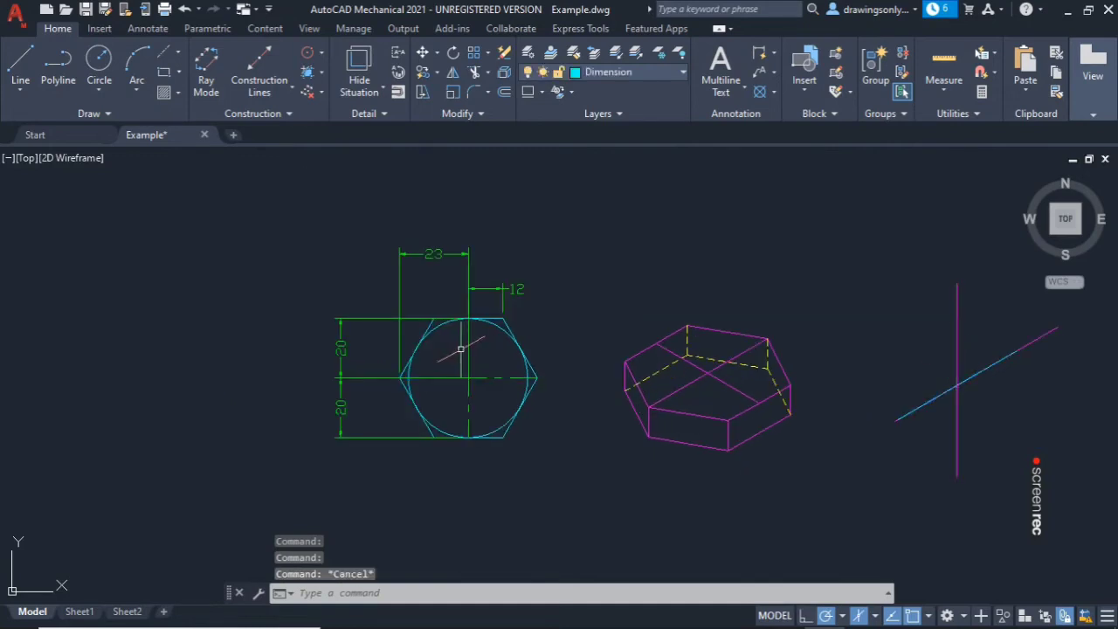
left_click(470, 345)
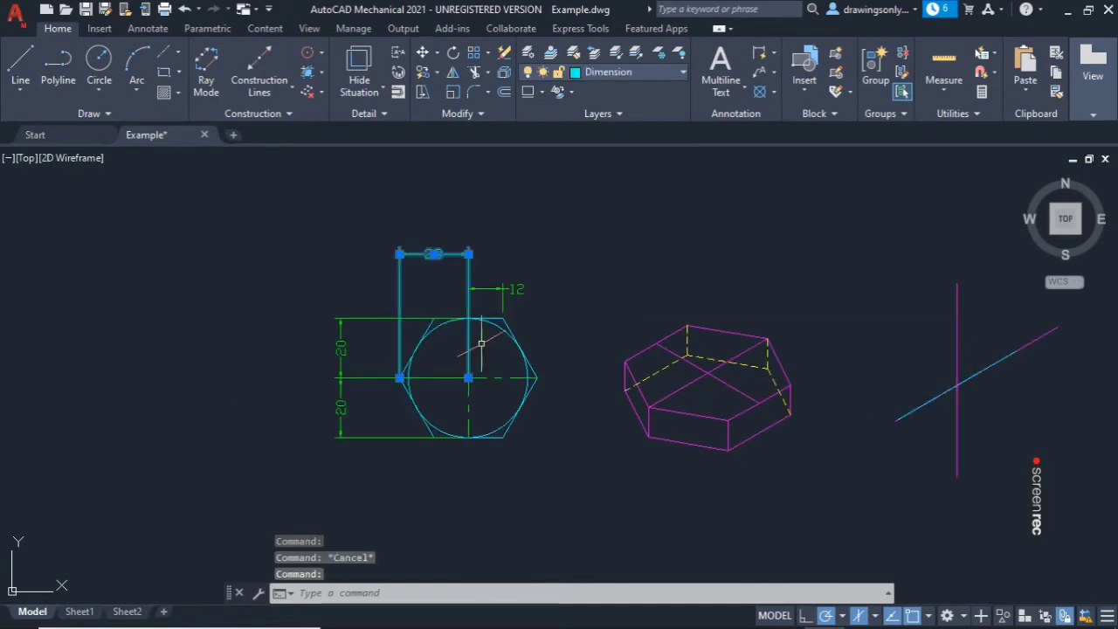
key("Escape")
left_click(340, 346)
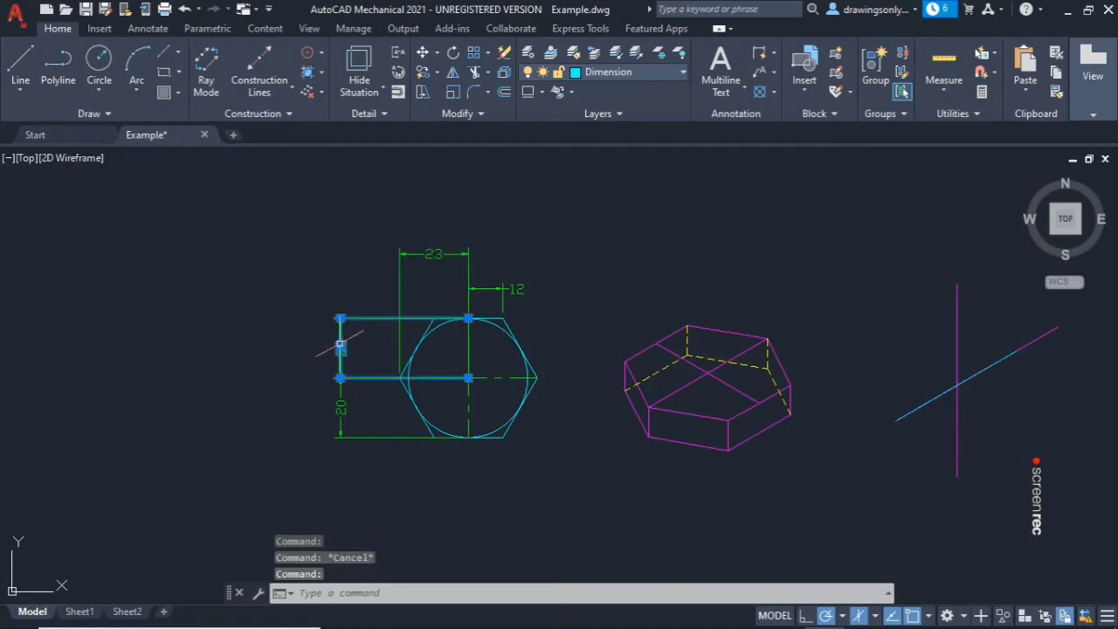
key("Escape")
middle_click_drag(340, 345, 322, 347)
Step: Draw a 20-unit line from the axes' intersection straight up along the vertical axis
right_click(983, 325)
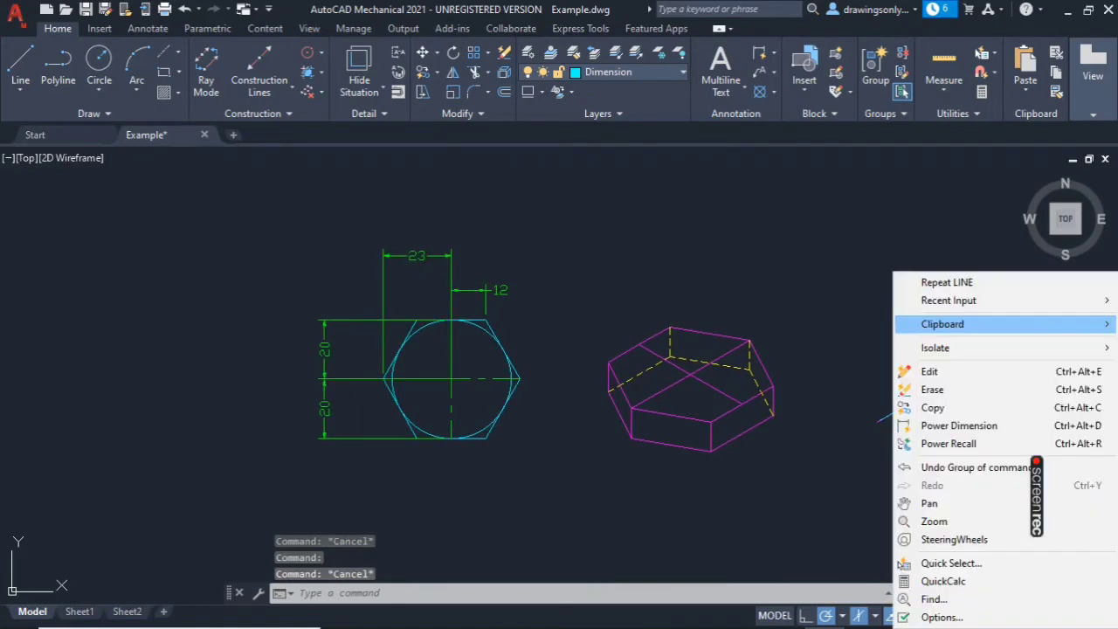
left_click(947, 282)
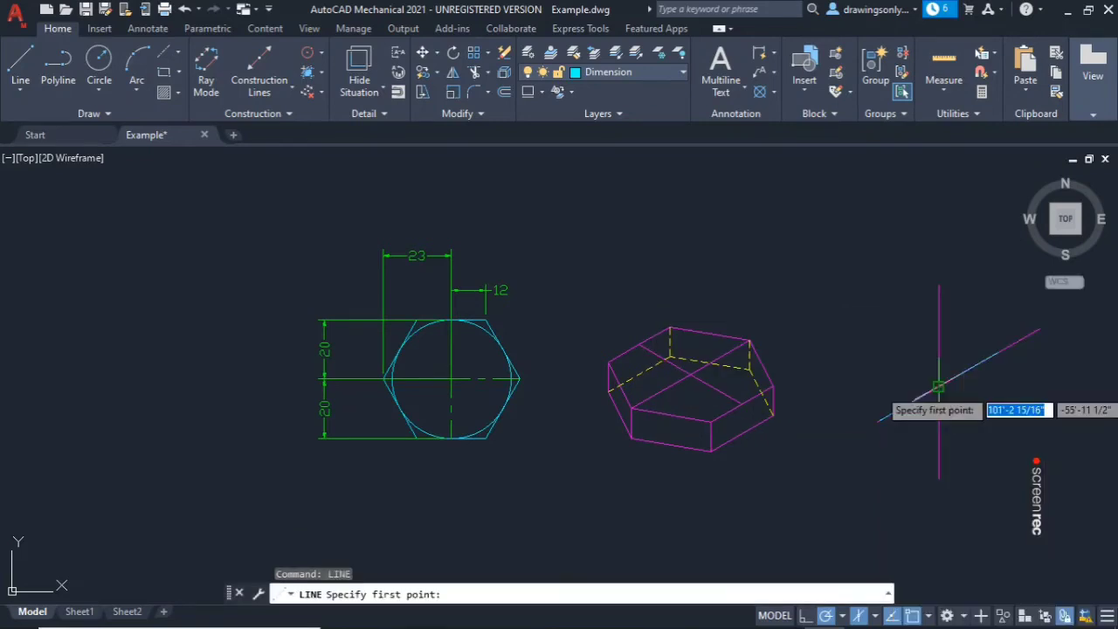
left_click(939, 387)
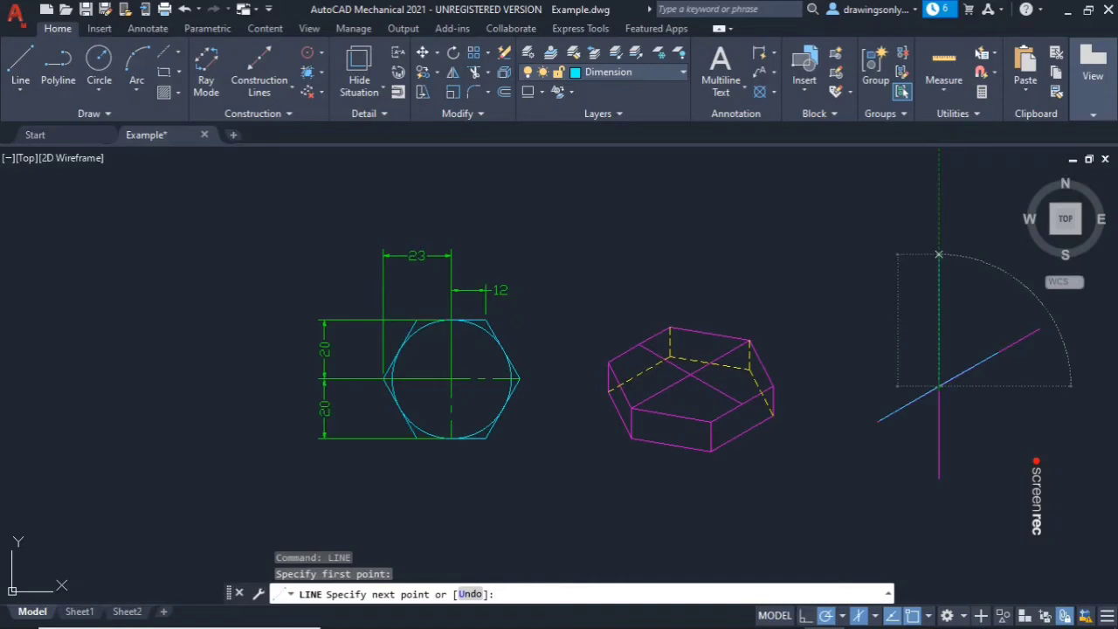
type("20")
key("Return")
key("Escape")
Step: Draw a 20-unit line from the axes' intersection straight down along the vertical axis
scroll(984, 445, "up", 4)
right_click(952, 403)
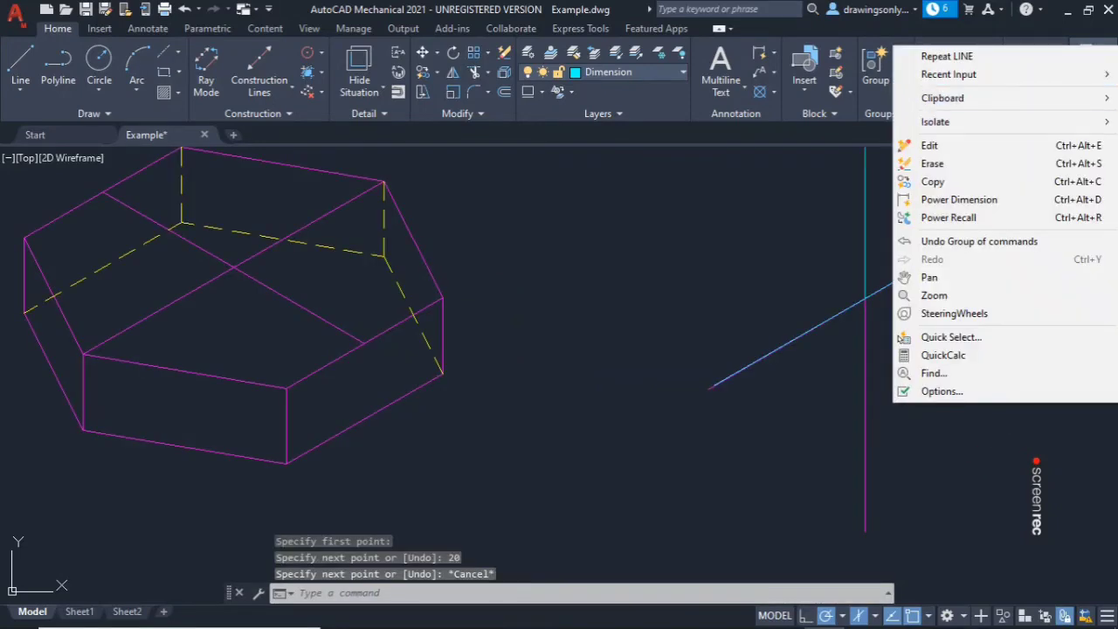
left_click(947, 56)
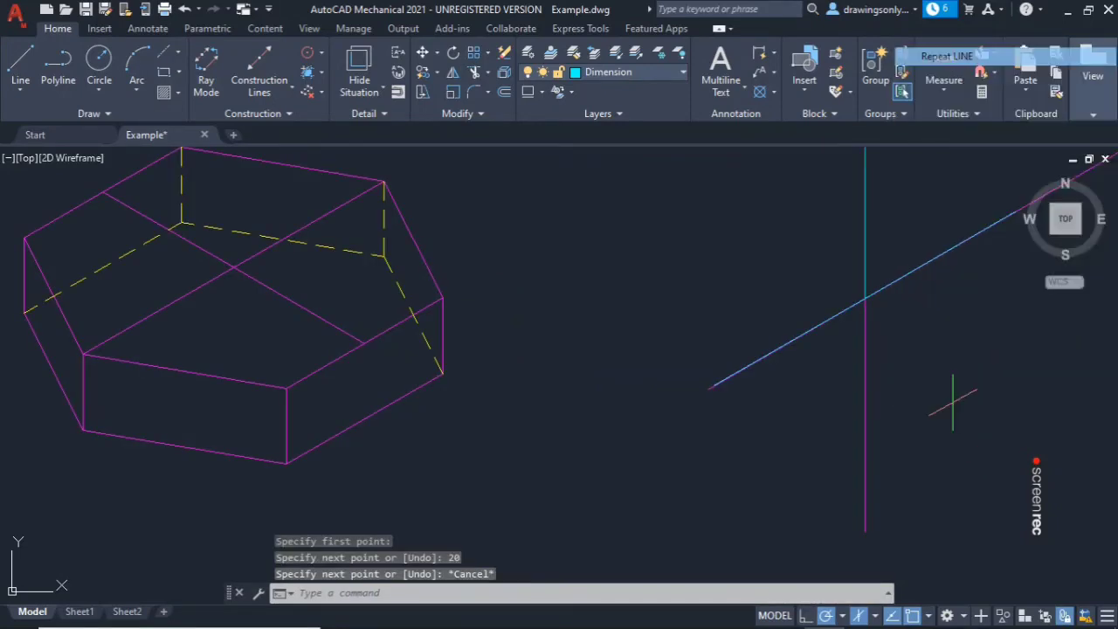
left_click(865, 299)
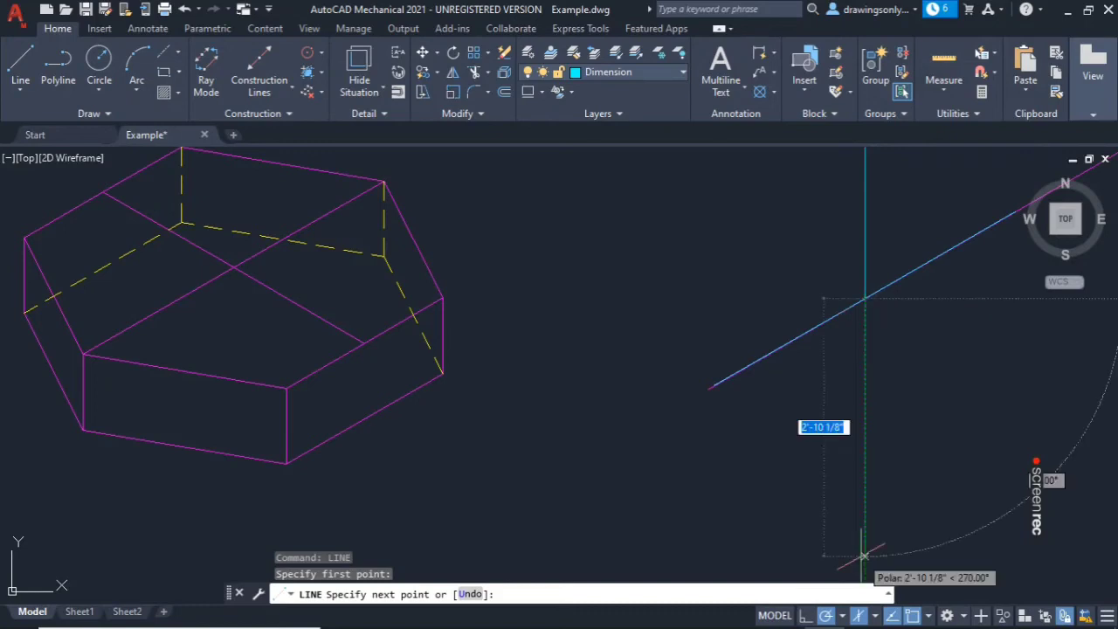
type("20")
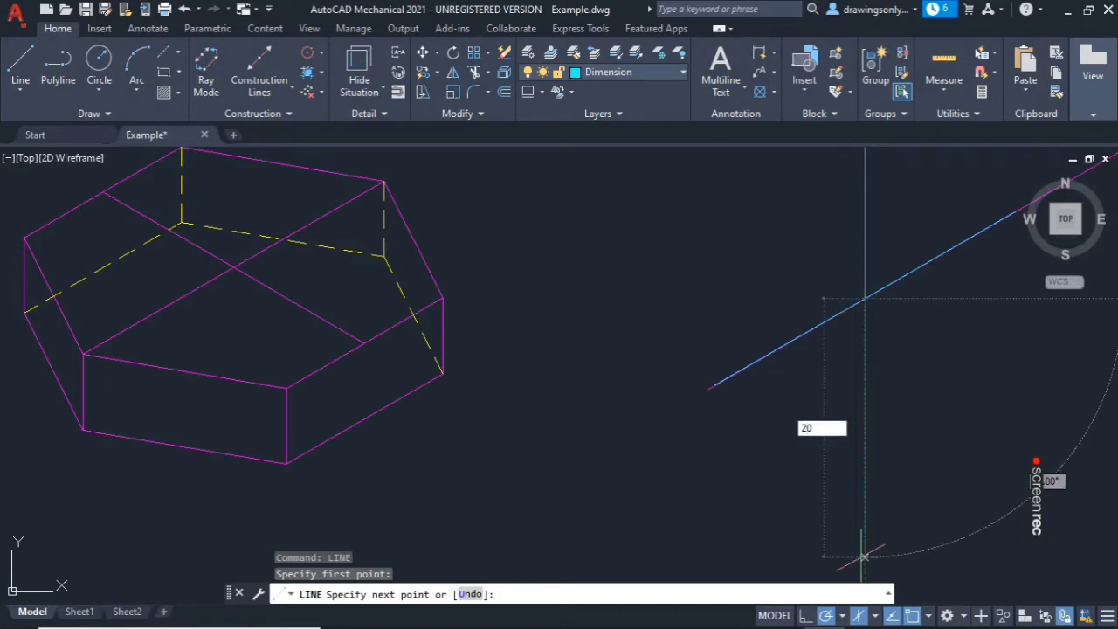
key("Return")
key("Escape")
Step: Draw a 12-unit line at 30° up from the vertical axis's lower end, and continue it to the sloping axis's upper end
scroll(894, 476, "down", 3)
scroll(883, 450, "up", 2)
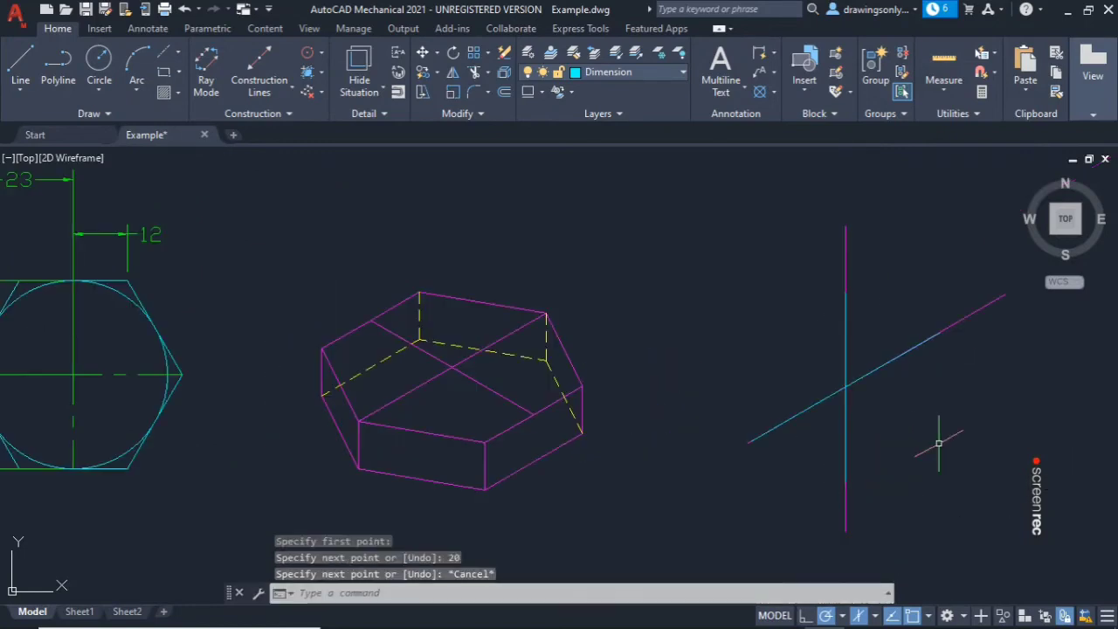
middle_click_drag(121, 406, 395, 419)
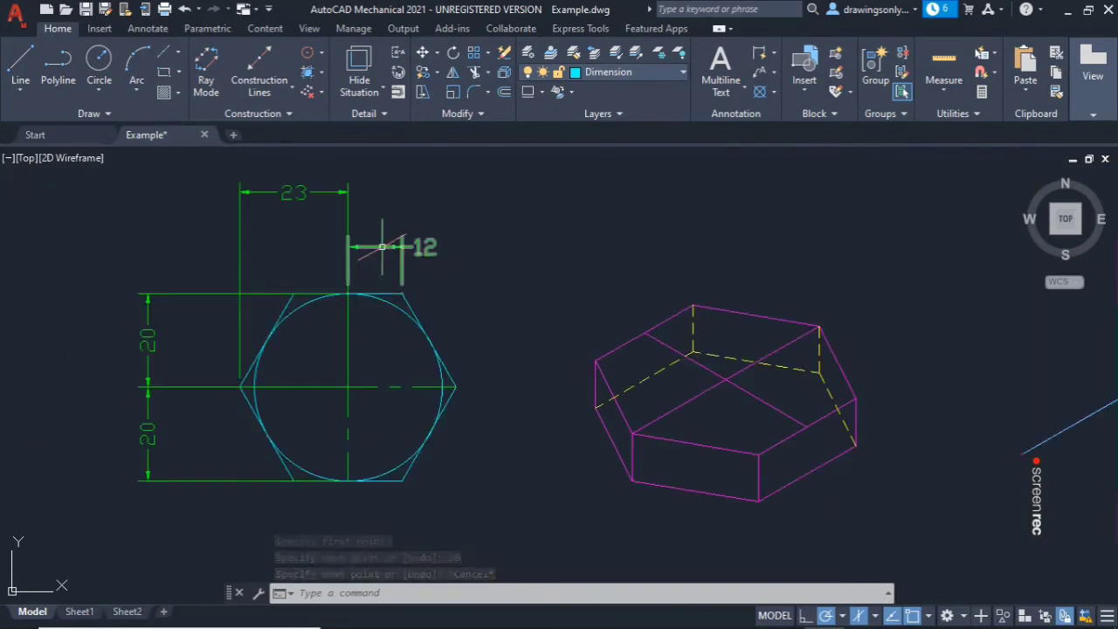
scroll(437, 327, "down", 2)
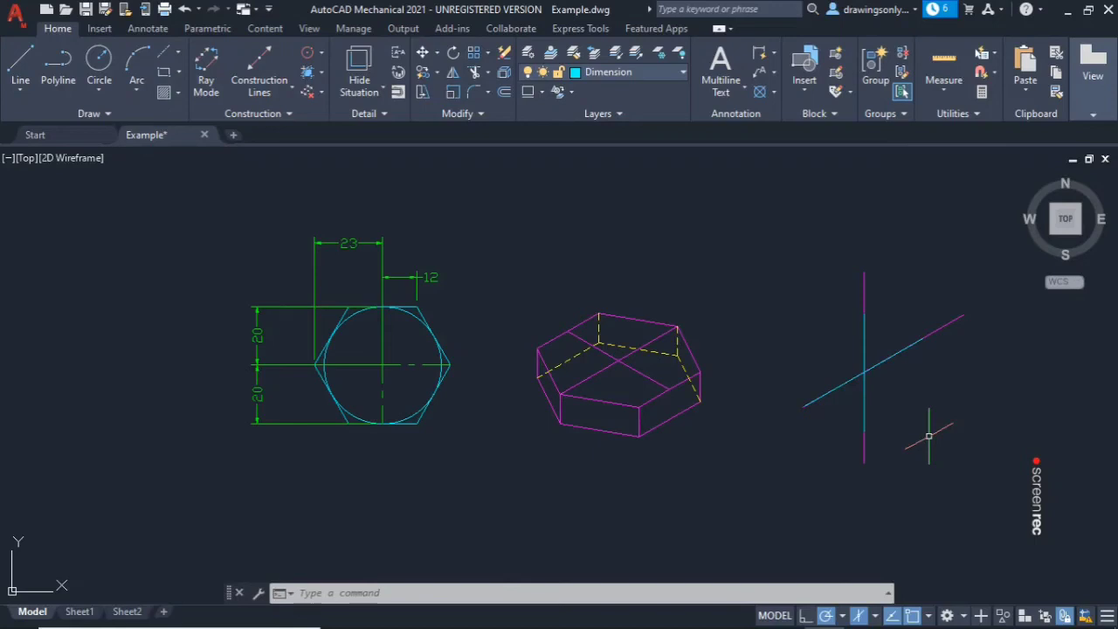
scroll(929, 436, "up", 4)
right_click(859, 350)
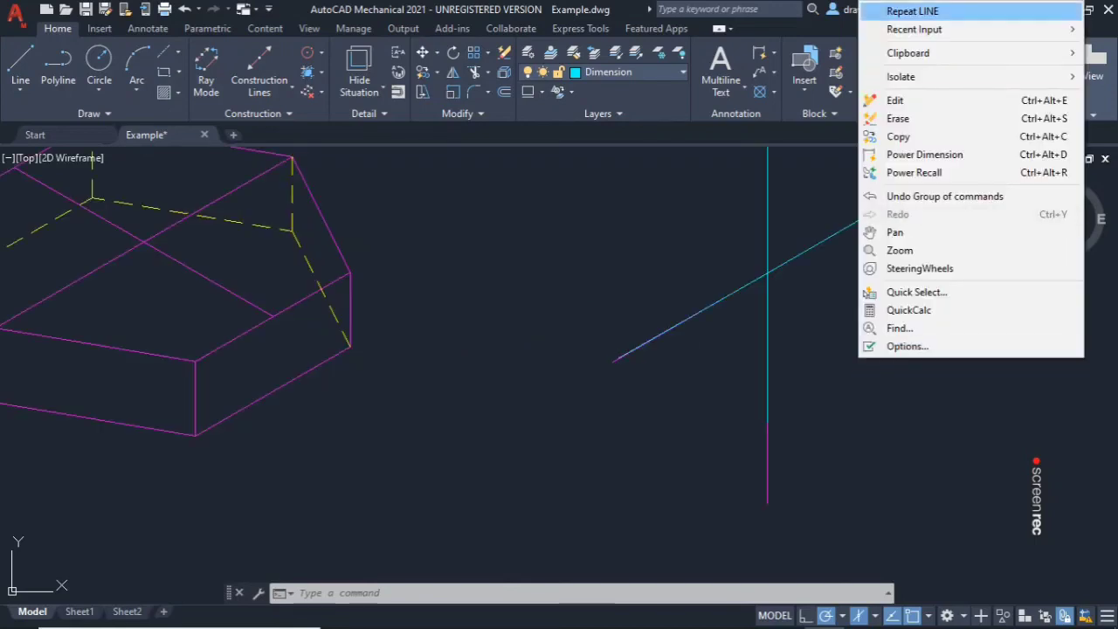
left_click(912, 10)
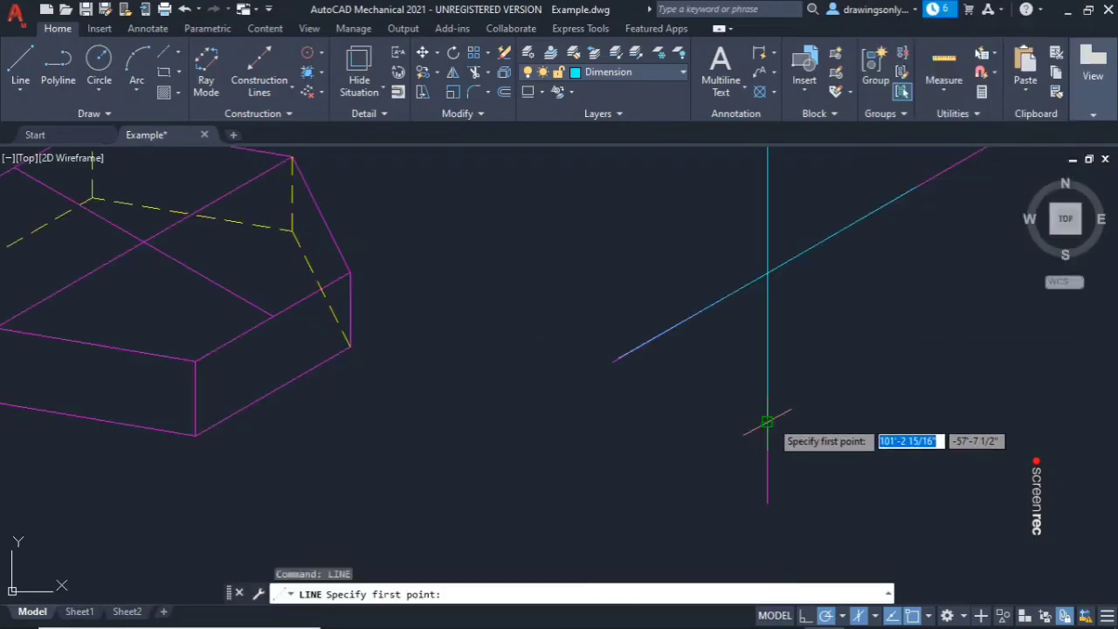
left_click(767, 422)
type("12")
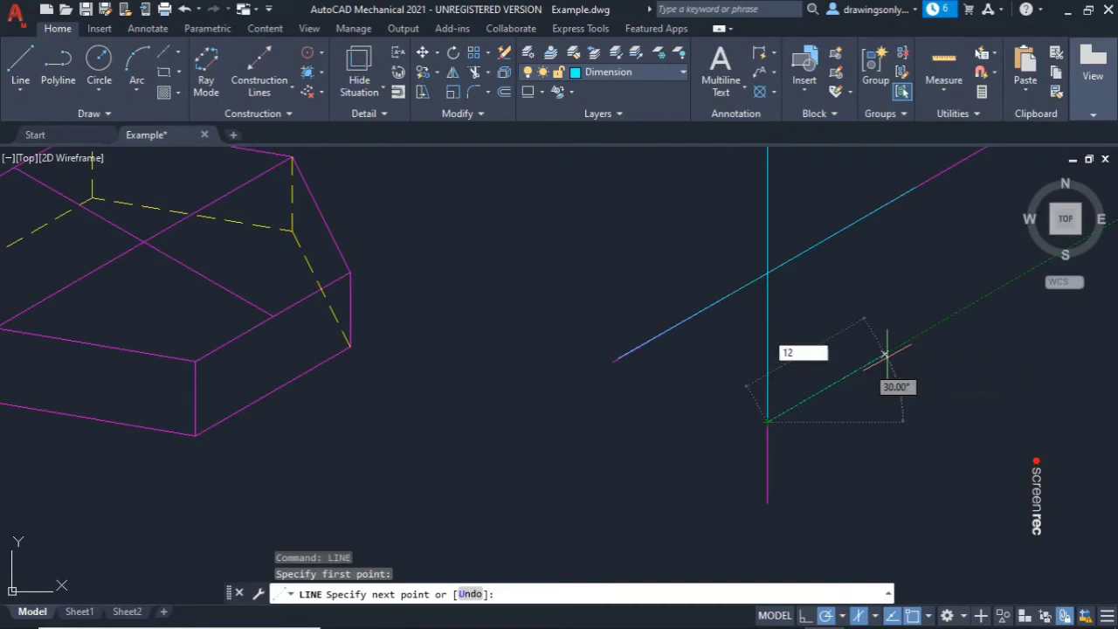
key("Return")
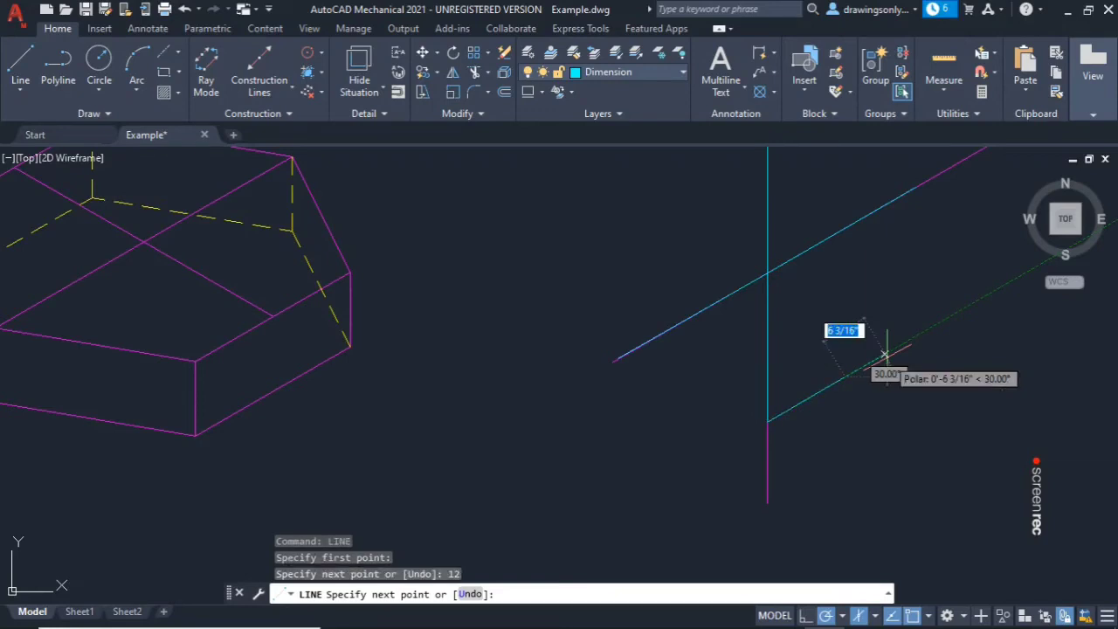
left_click(914, 191)
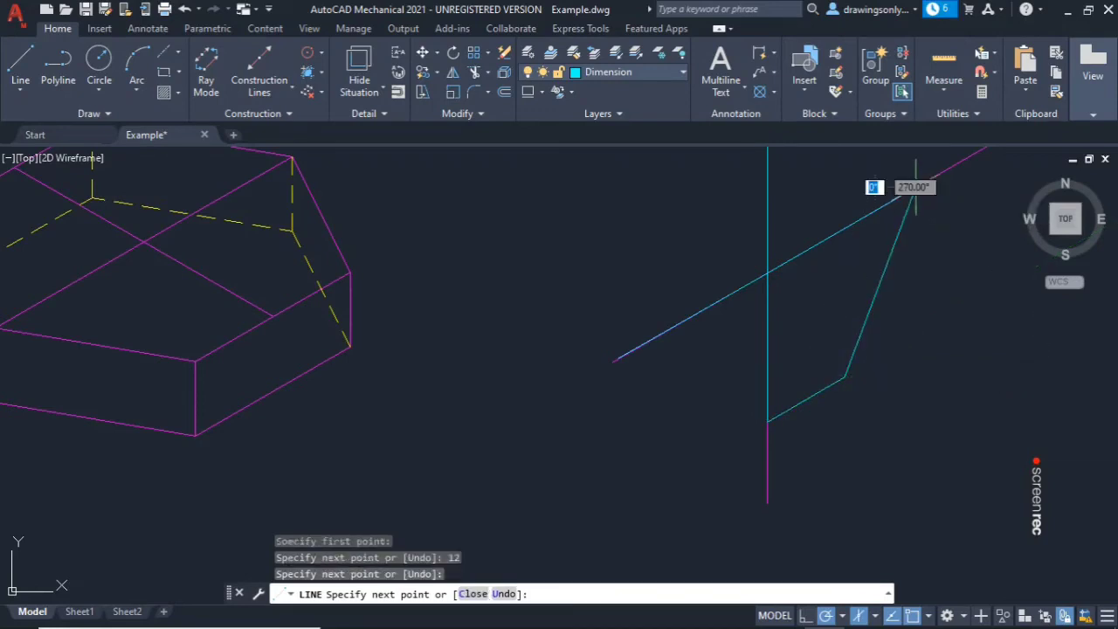
key("Escape")
Step: Delete the two magenta construction lines beneath the vertical and sloping axes of the second view
scroll(908, 378, "down", 2)
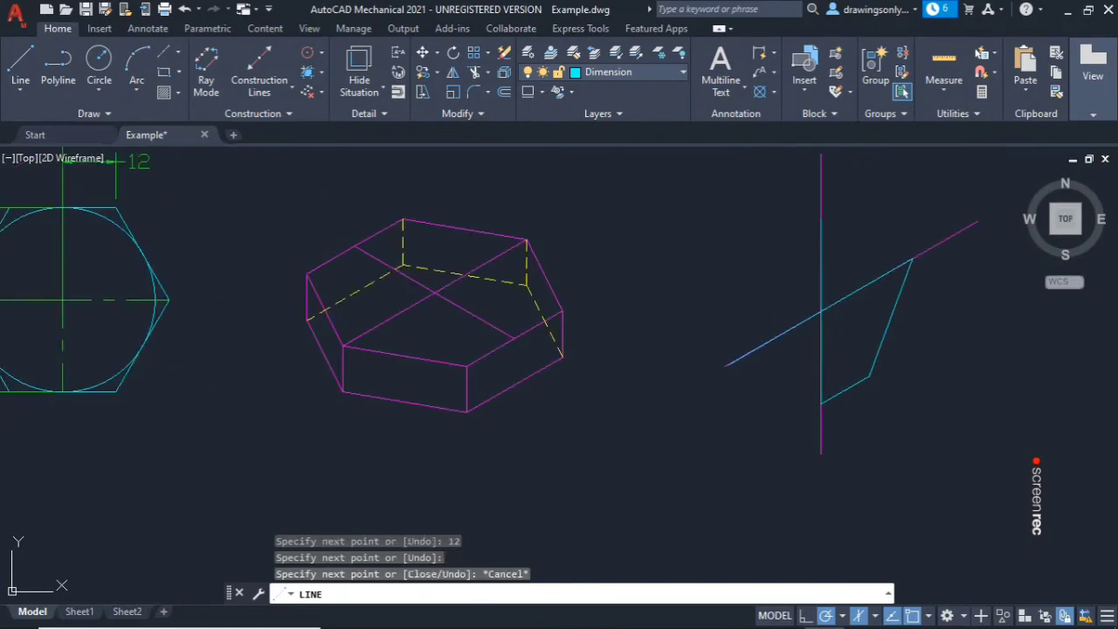
left_click(954, 236)
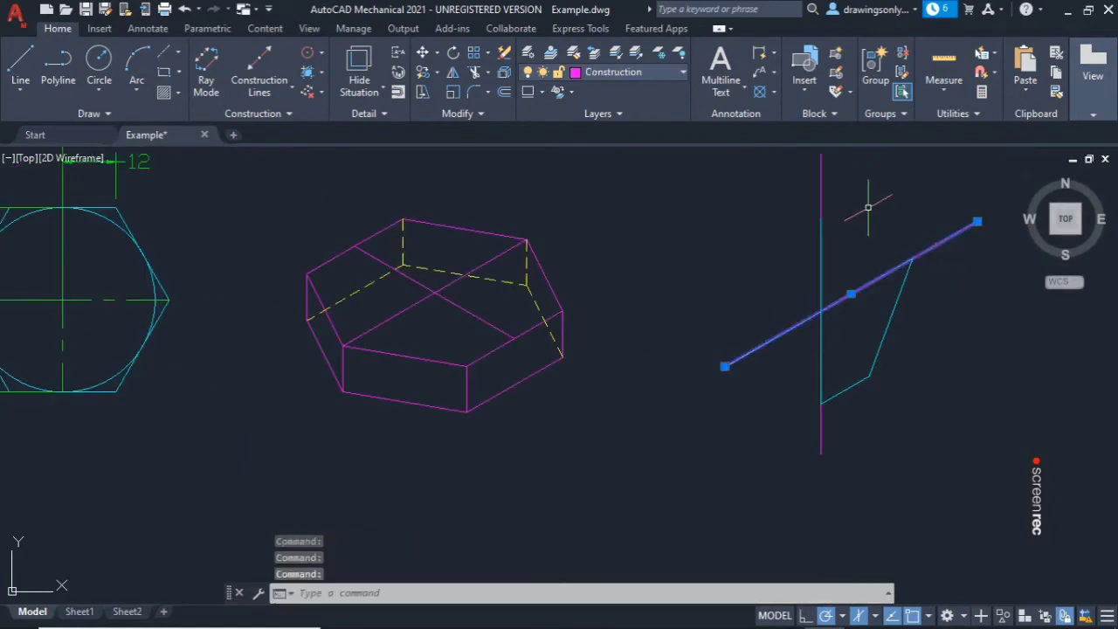
left_click(821, 237)
key("Delete")
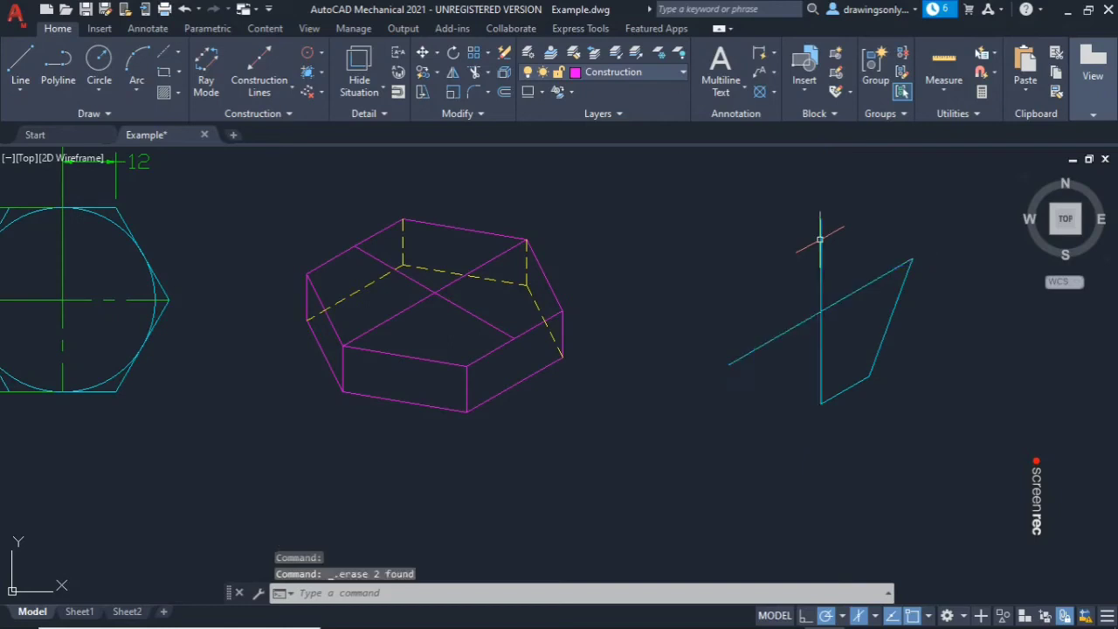
Step: Draw a 12-unit line at 210° from the vertical axis's lower end, and continue it to the sloping axis's lower end
right_click(733, 297)
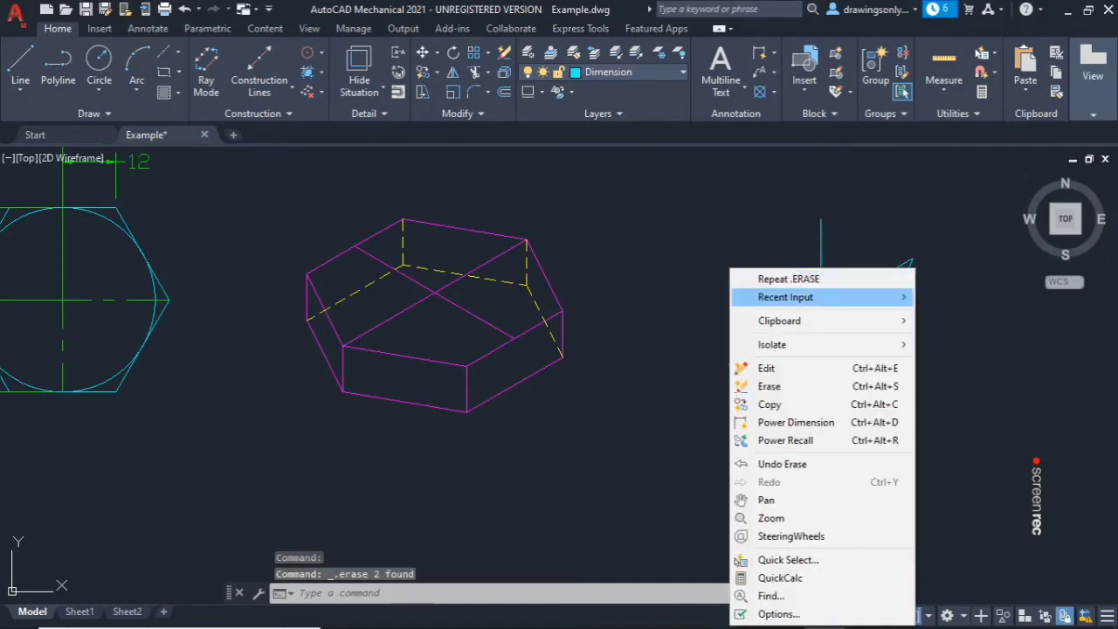
mouse_move(812, 297)
left_click(943, 315)
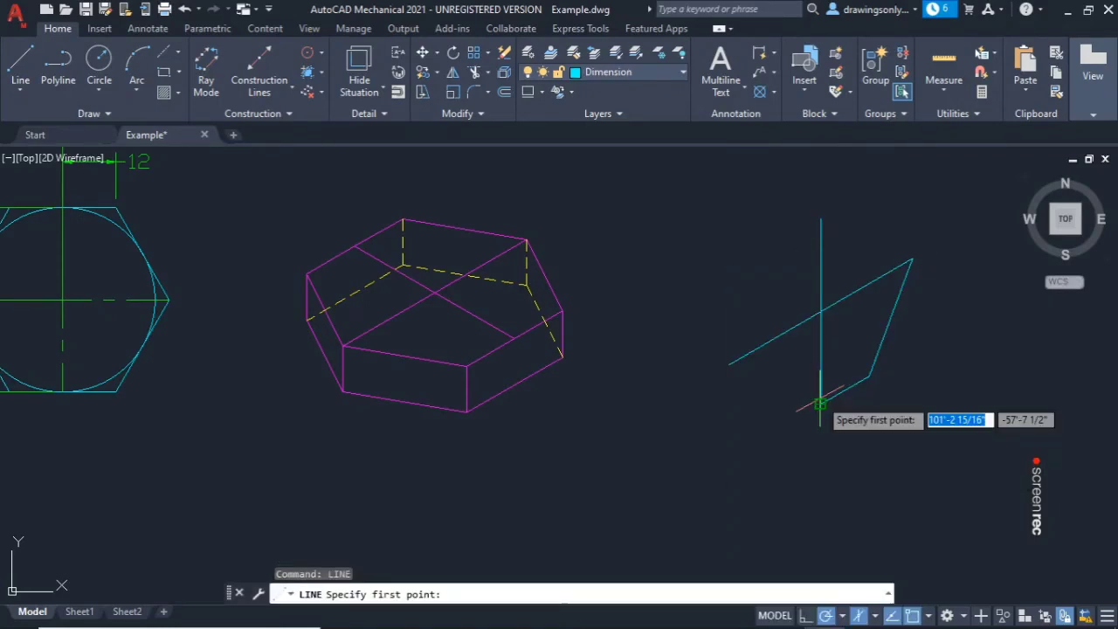
left_click(821, 404)
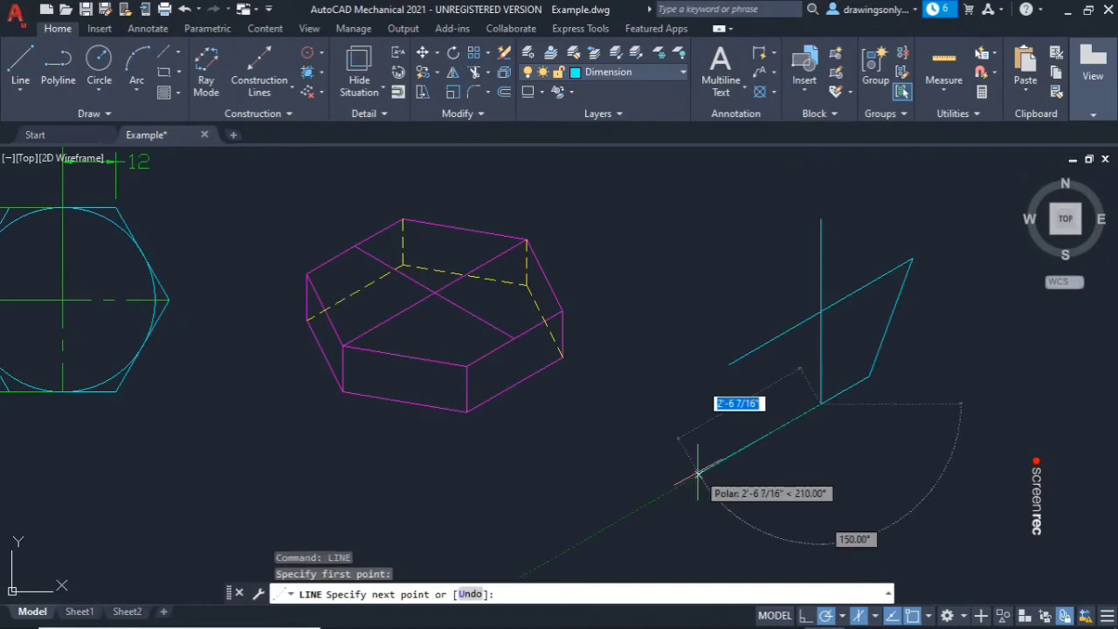
type("12")
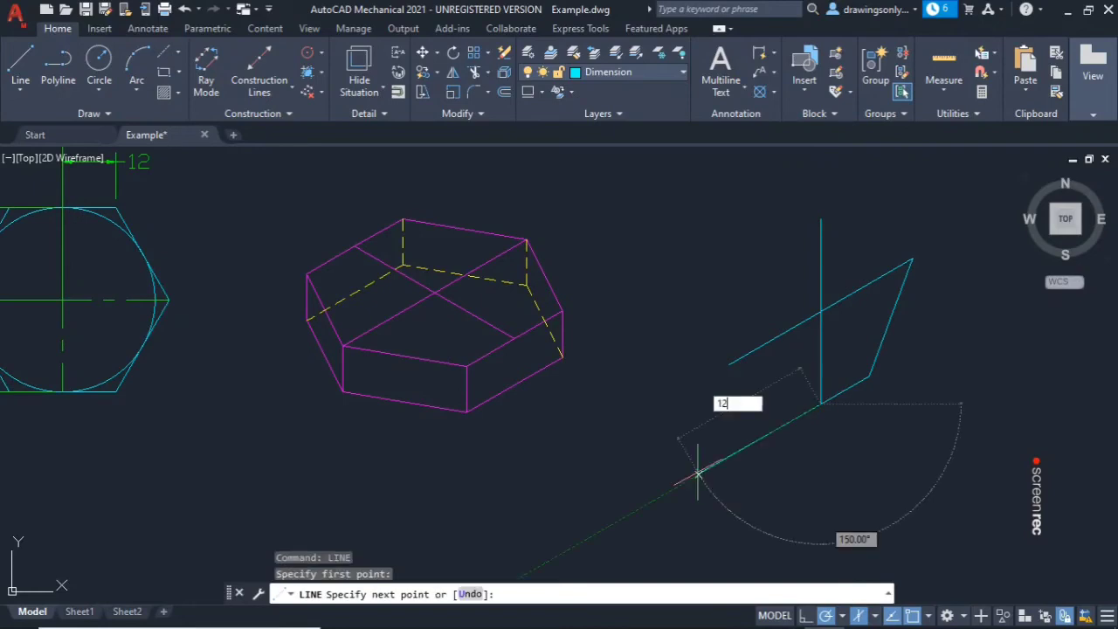
key("Return")
left_click(730, 363)
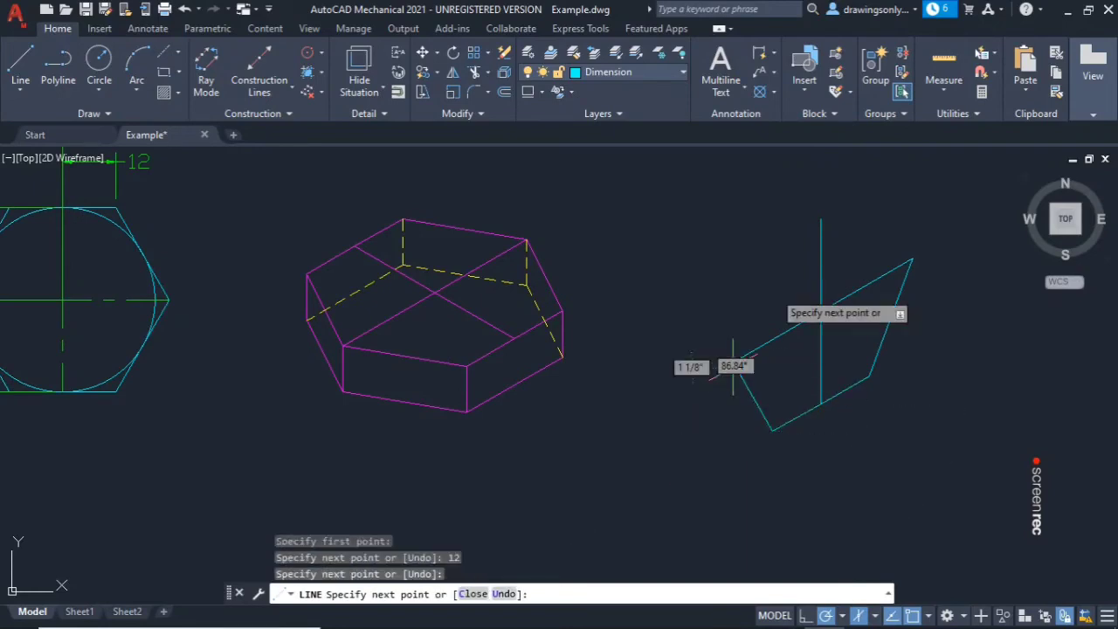
key("Escape")
Step: Draw a 12-unit line at 30° from the vertical axis's upper end, and continue it to the sloping axis's upper end
right_click(777, 233)
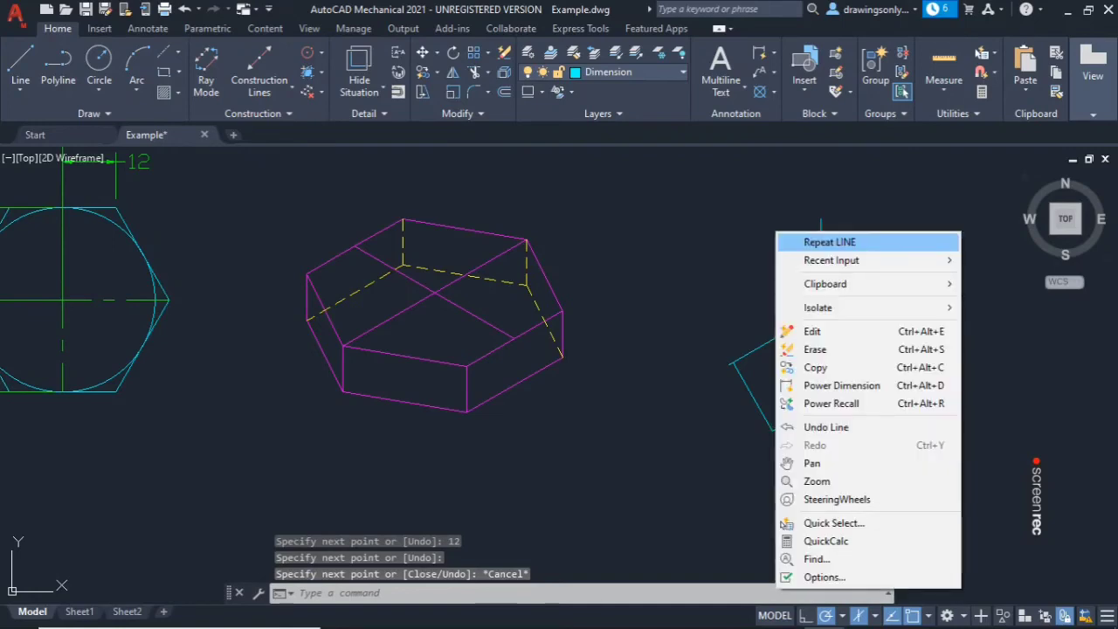
left_click(821, 242)
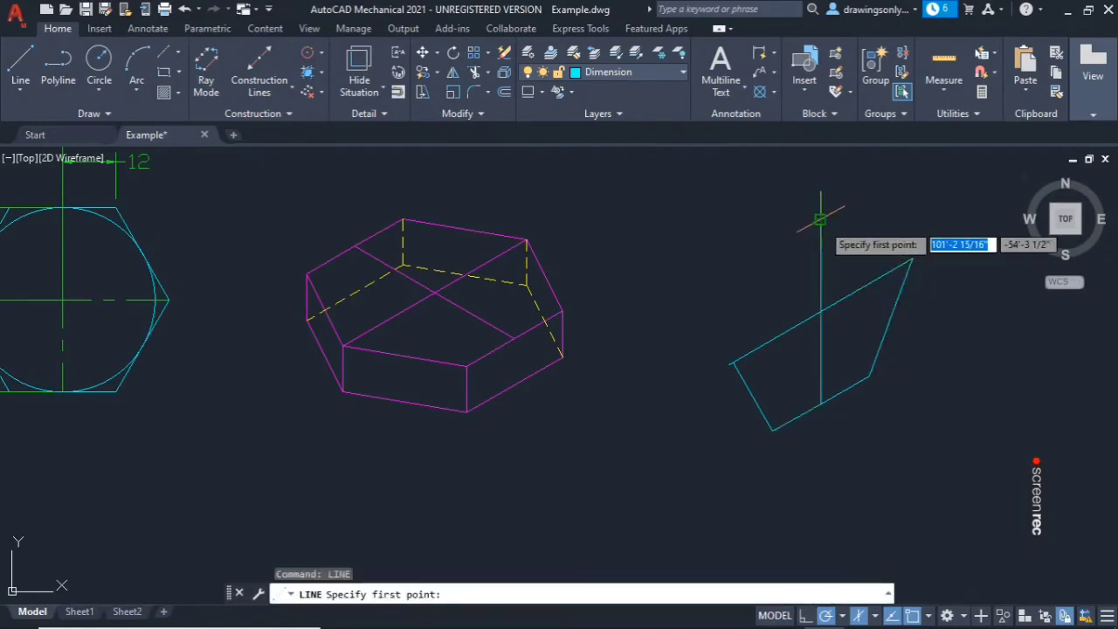
left_click(821, 219)
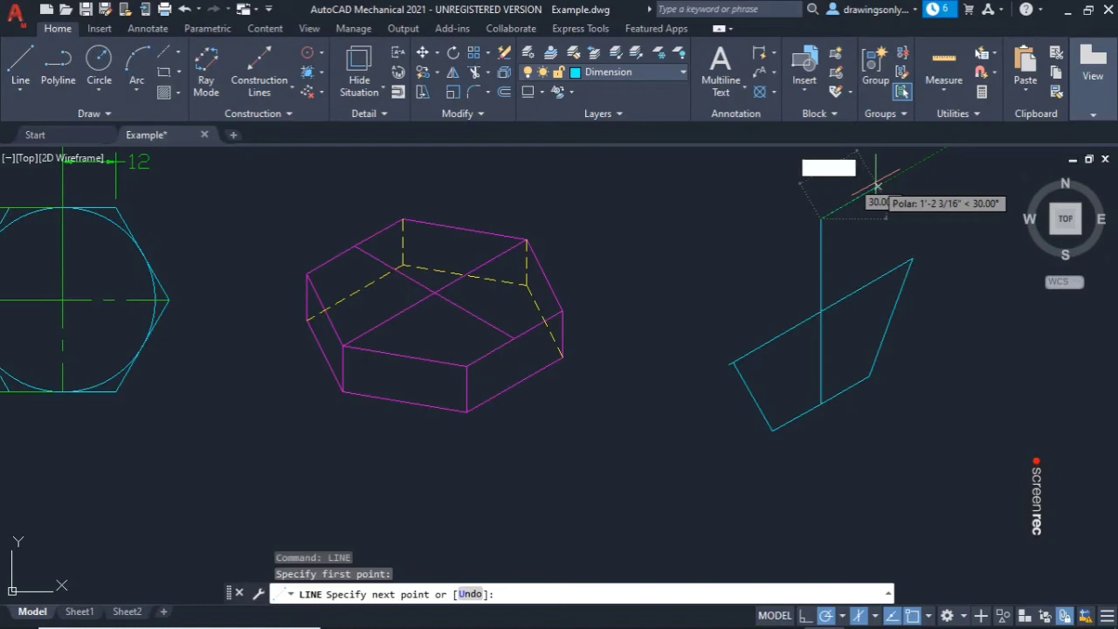
type("12")
key("Return")
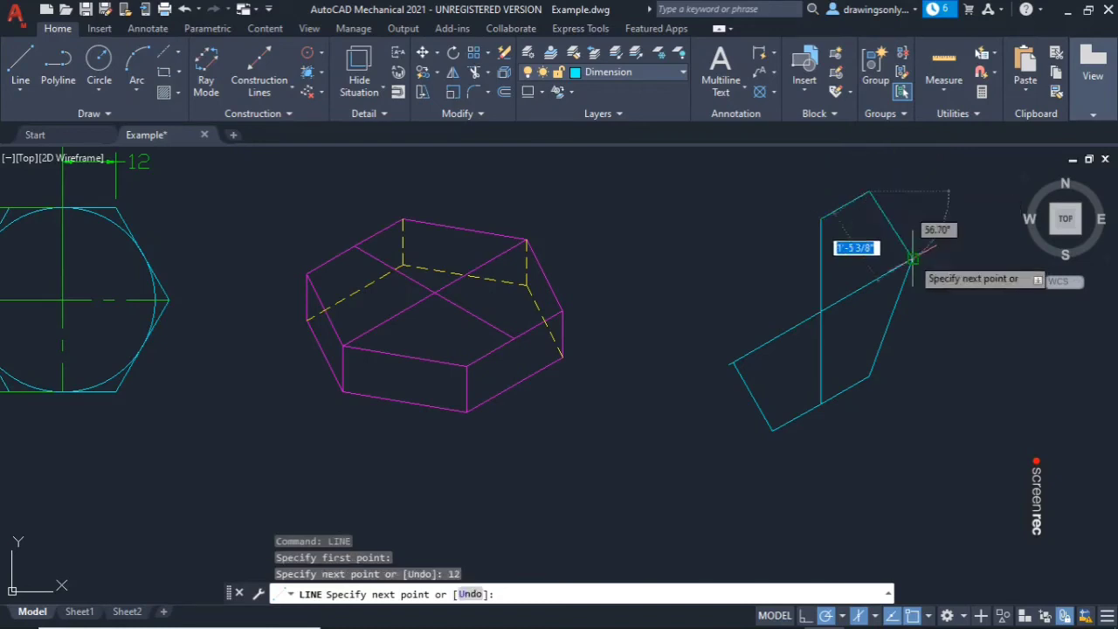
left_click(912, 259)
key("Escape")
Step: Draw a 12-unit line at 210° from the vertical axis's upper end, and continue it to the sloping axis's lower end
right_click(729, 213)
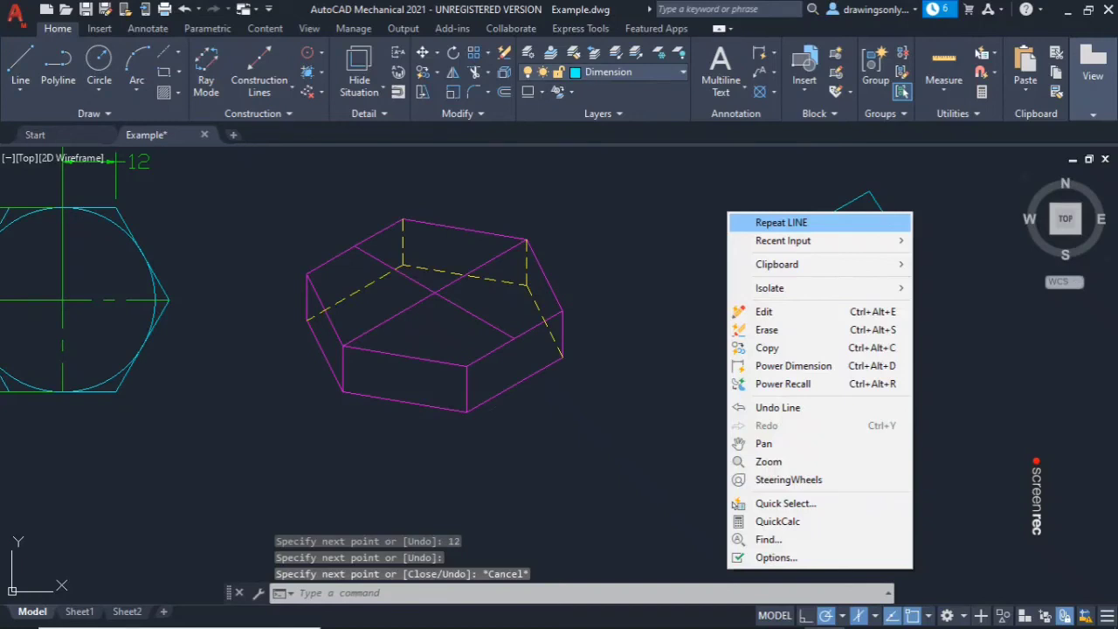
left_click(769, 222)
left_click(821, 219)
type("12")
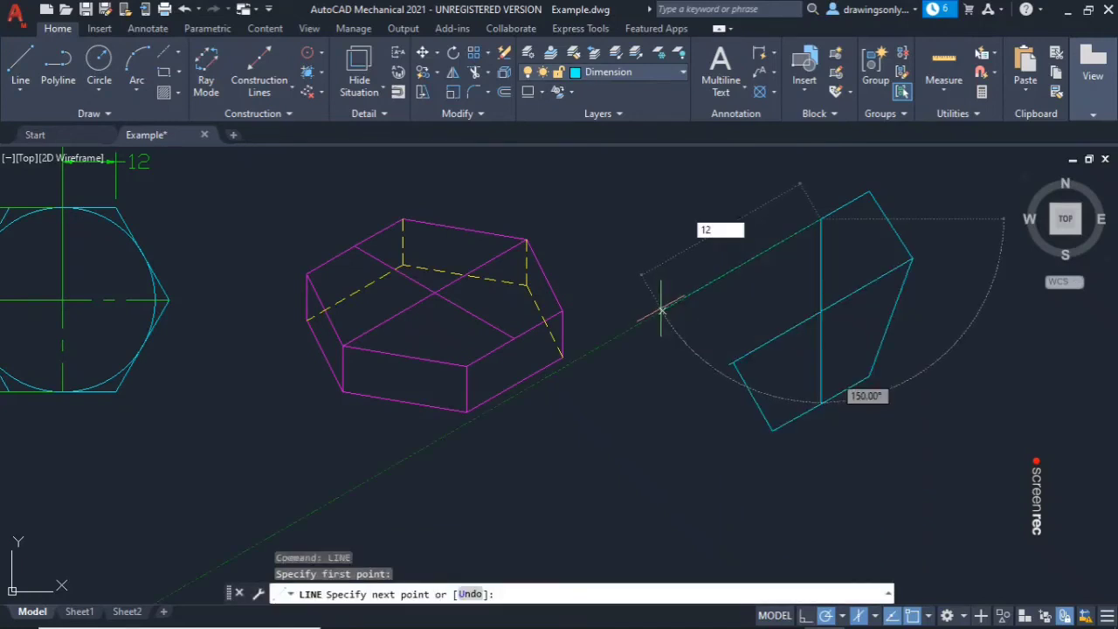
key("Return")
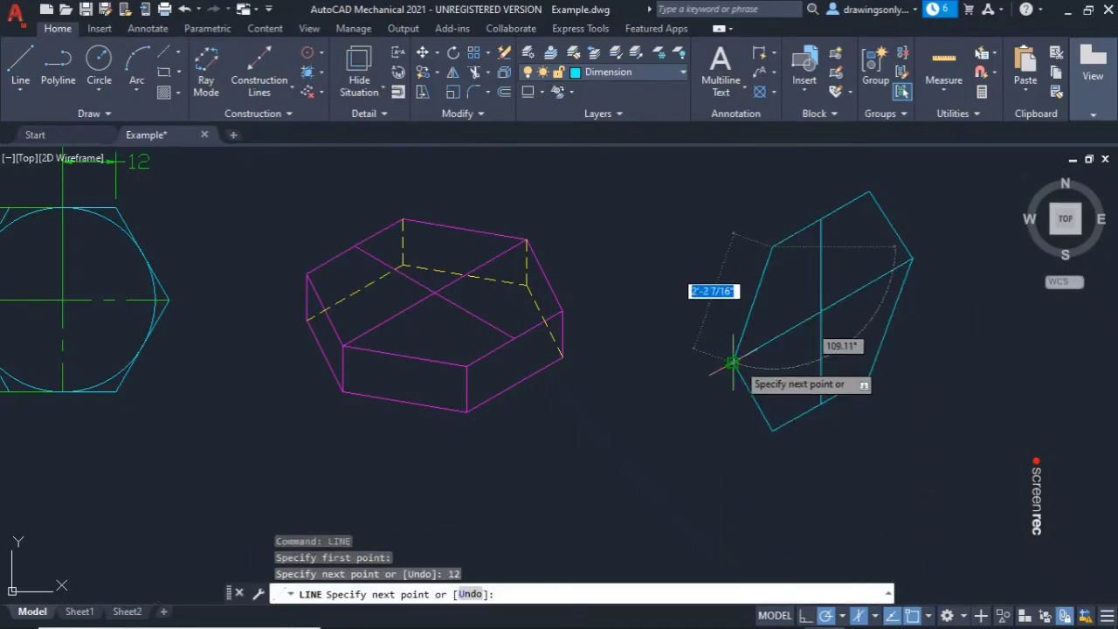
left_click(731, 375)
key("Escape")
scroll(832, 291, "down", 2)
scroll(861, 250, "up", 2)
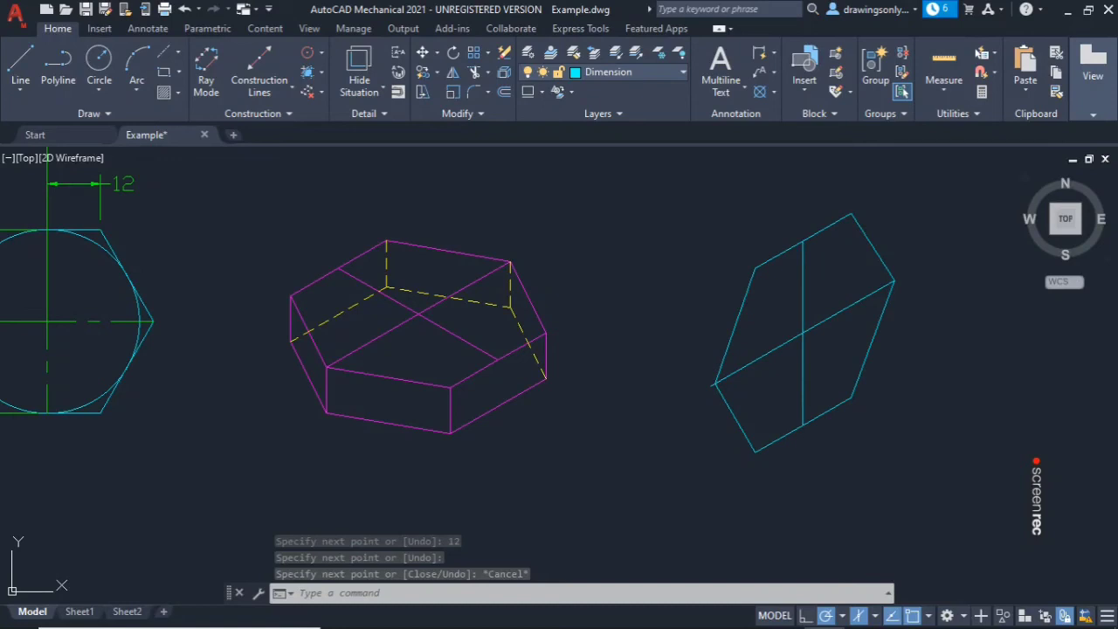
Step: Delete the two hexagon edges that meet near the sloping axis's lower end
left_click(20, 65)
key("Escape")
left_click(738, 423)
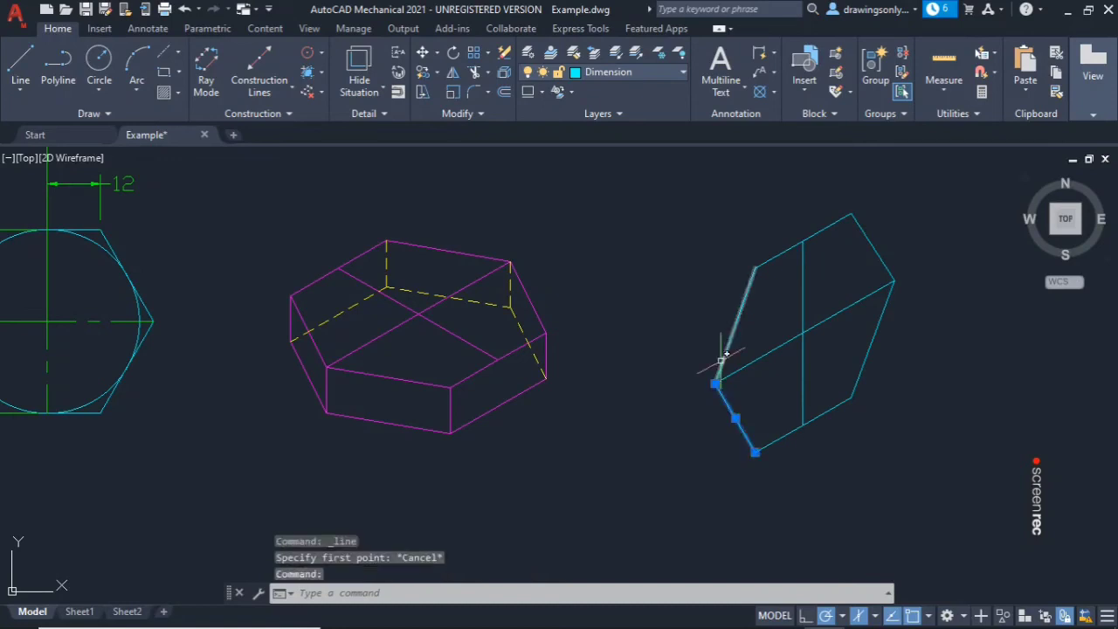
left_click(721, 359)
key("Delete")
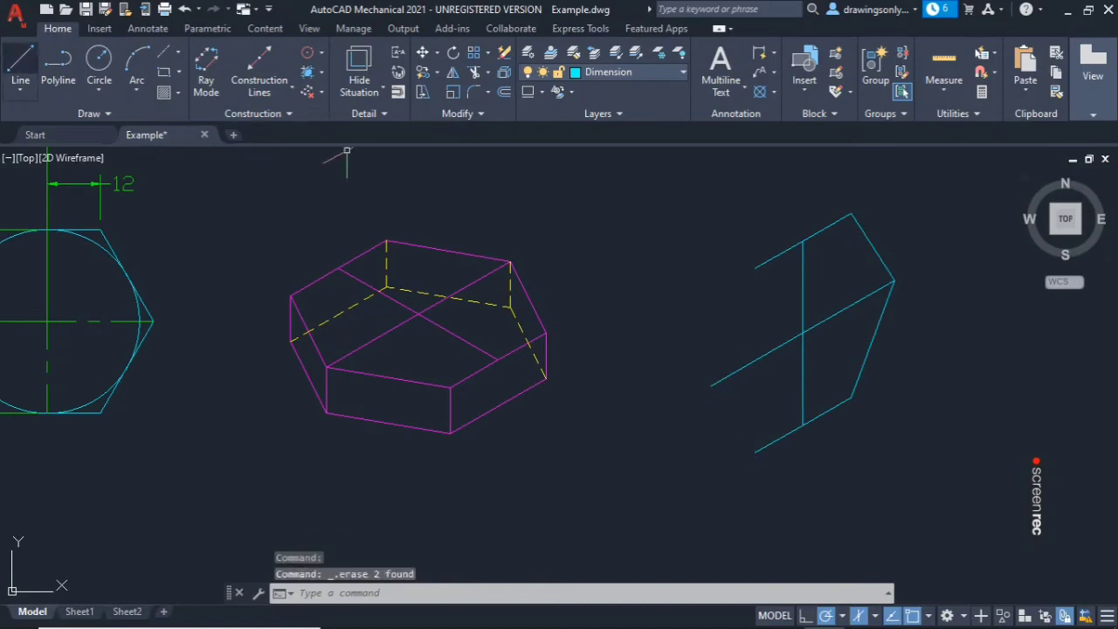
Step: Redraw the two missing edges from the hexagon's upper-left corner through the sloping axis's exact lower endpoint to the bottom corner
type("l")
key("Return")
left_click(755, 266)
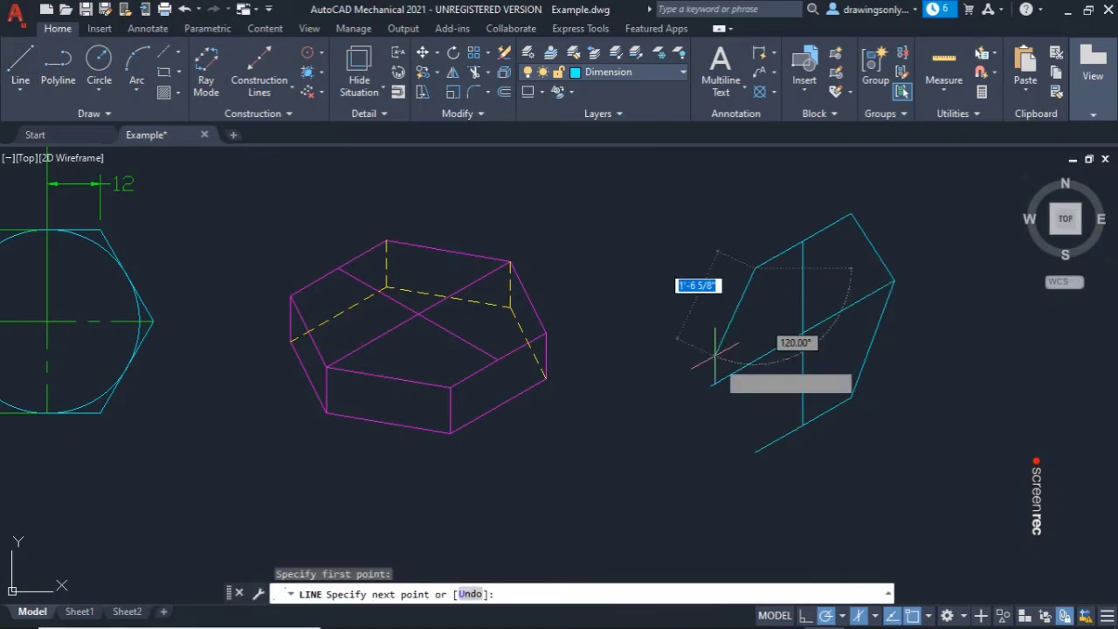
left_click(712, 384)
left_click(756, 452)
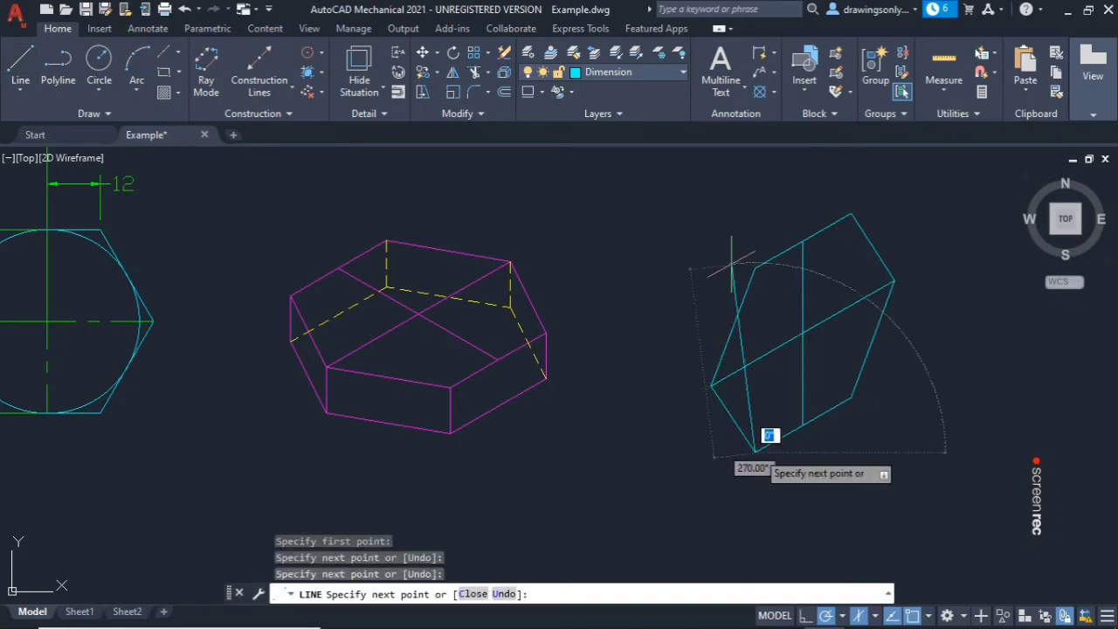
key("Escape")
Step: Draw a 15-unit line at 150° from the centre of the second hexagon
right_click(682, 251)
left_click(734, 260)
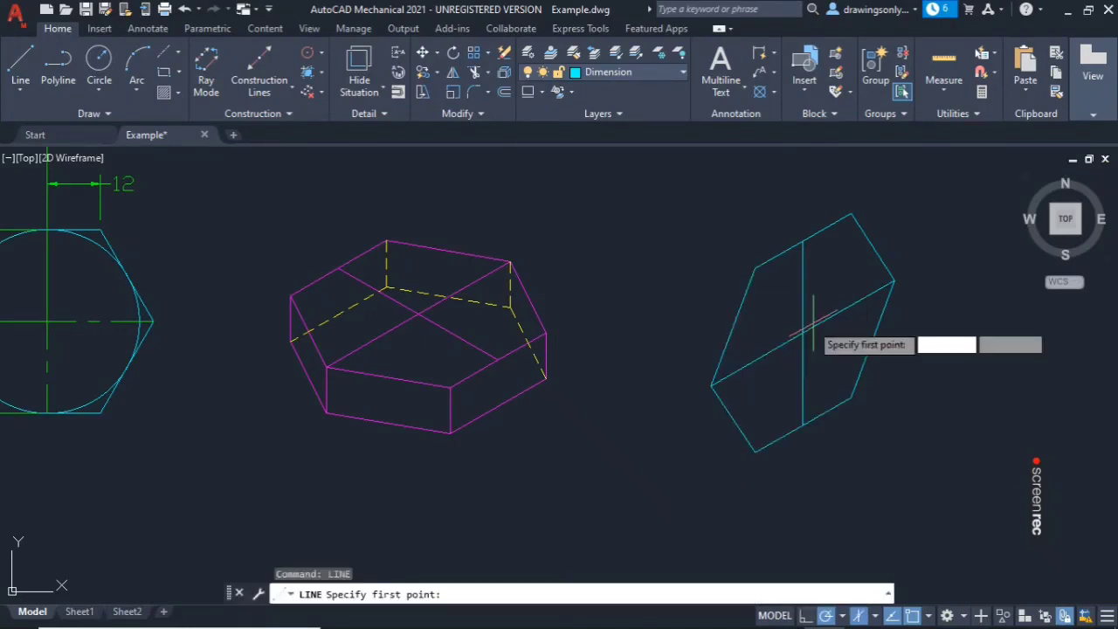
left_click(802, 334)
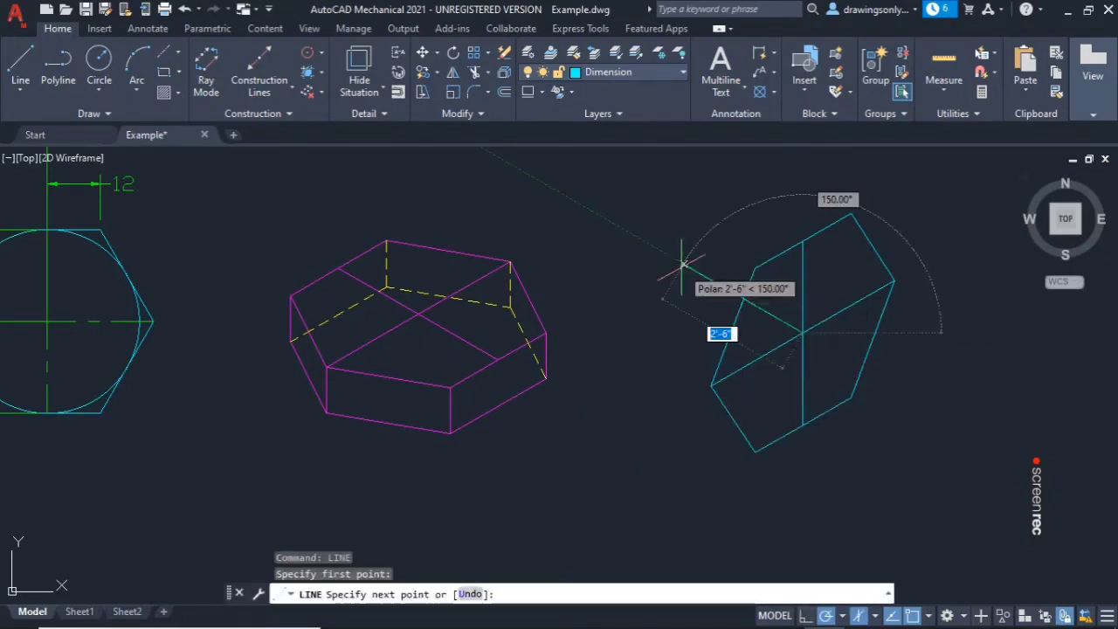
type("15")
key("Return")
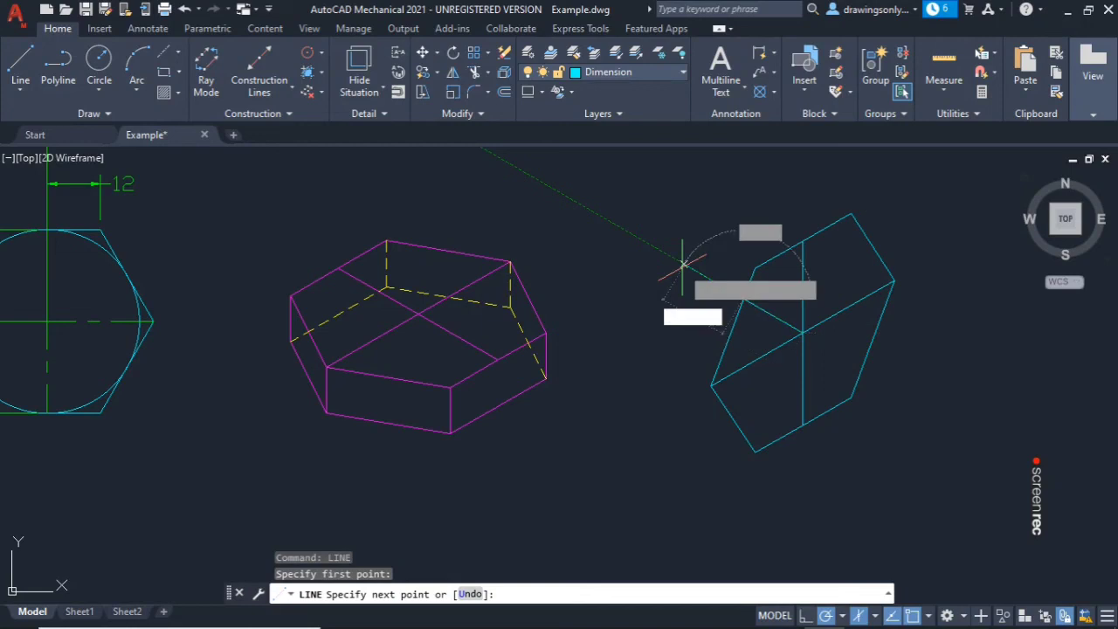
key("Escape")
Step: Copy the second hexagon's outline and both axes, without the depth line, using the hexagon's centre as base point
scroll(787, 306, "up", 2)
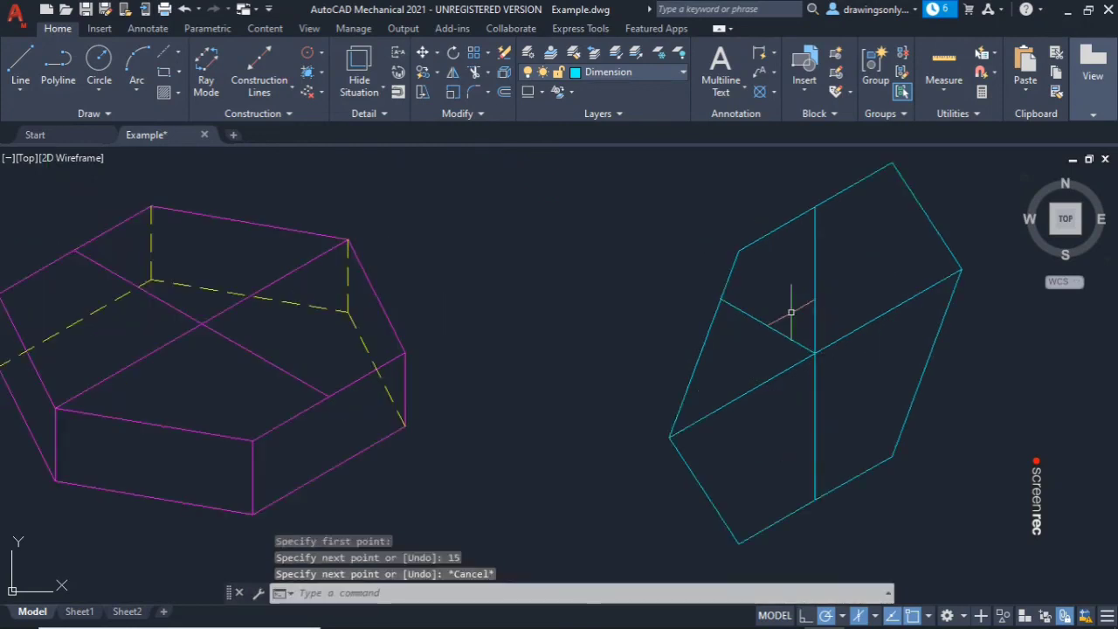
left_click(803, 359)
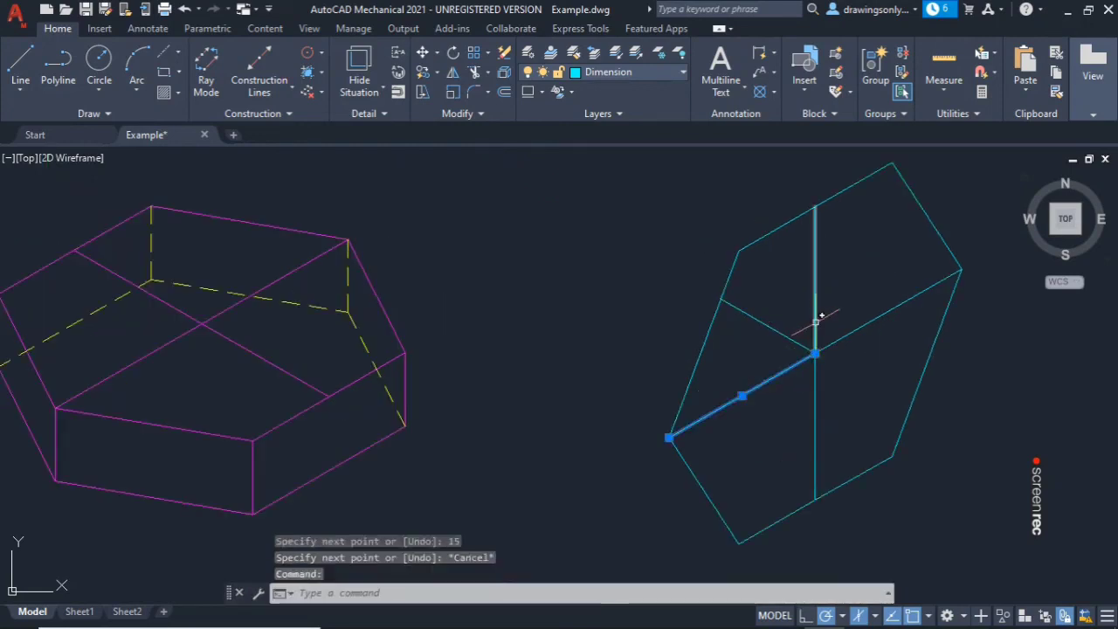
left_click(815, 322)
left_click(848, 334)
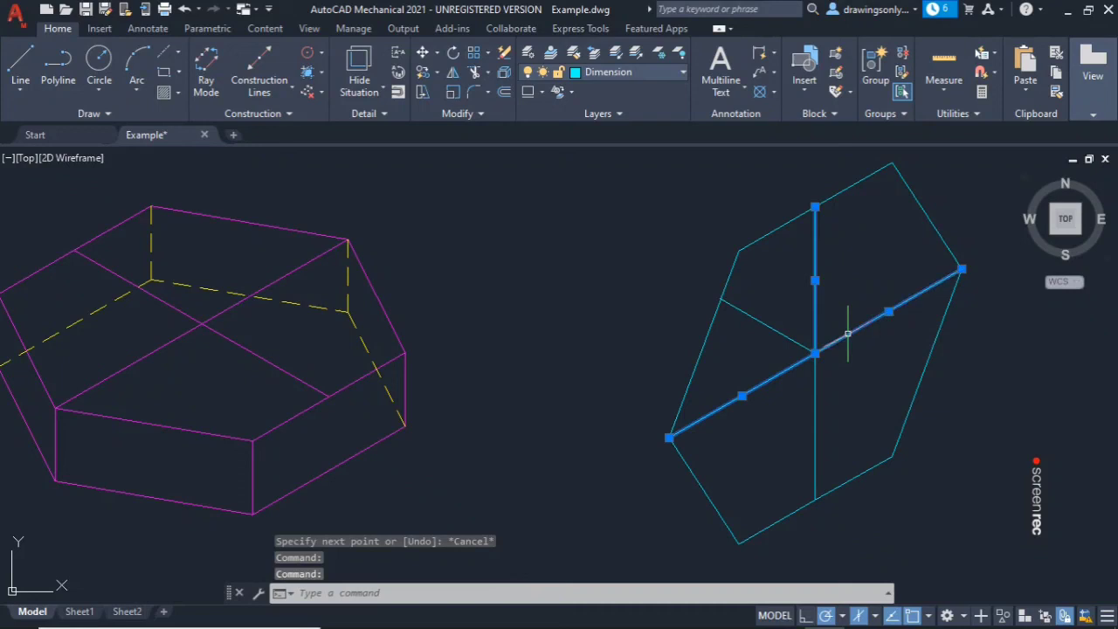
left_click(815, 382)
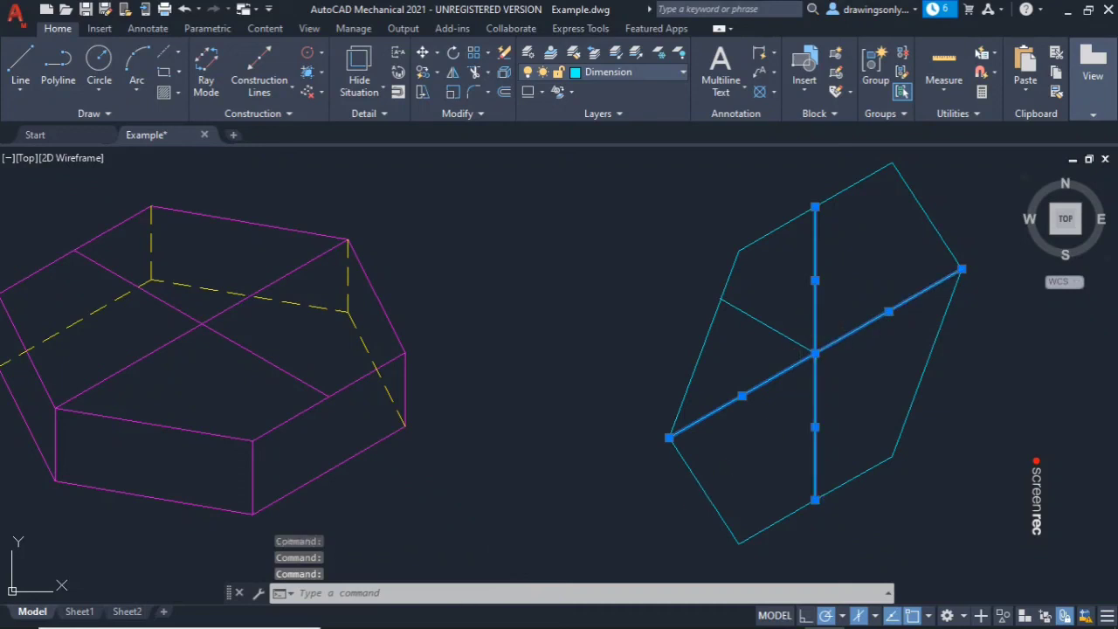
left_click(701, 486)
left_click(687, 395)
left_click(769, 232)
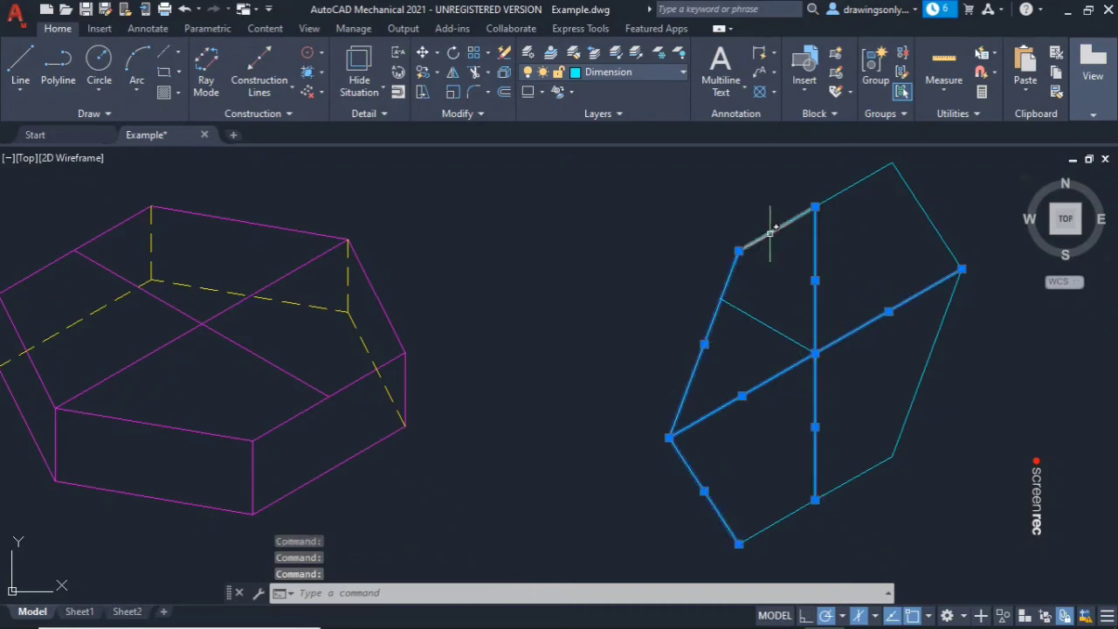
left_click(876, 172)
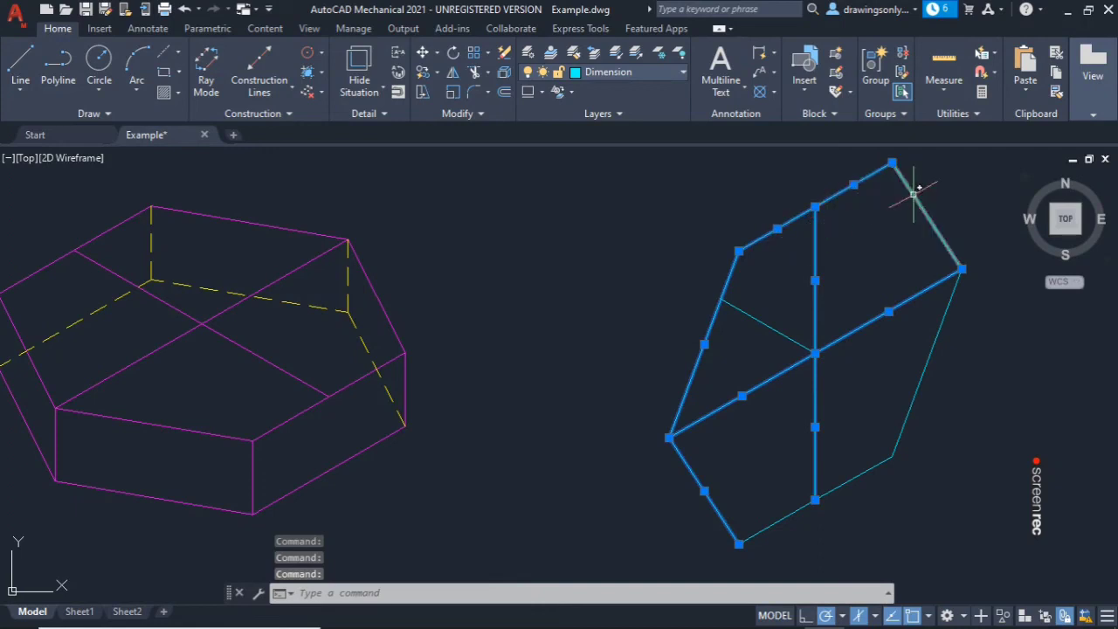
left_click(914, 194)
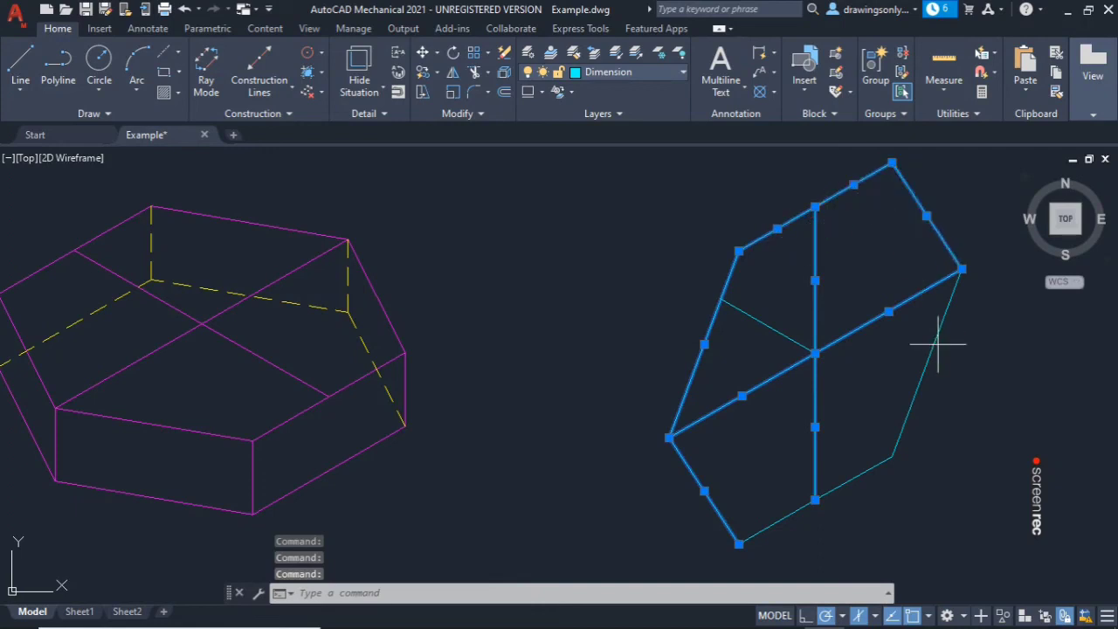
left_click(938, 343)
left_click(791, 480)
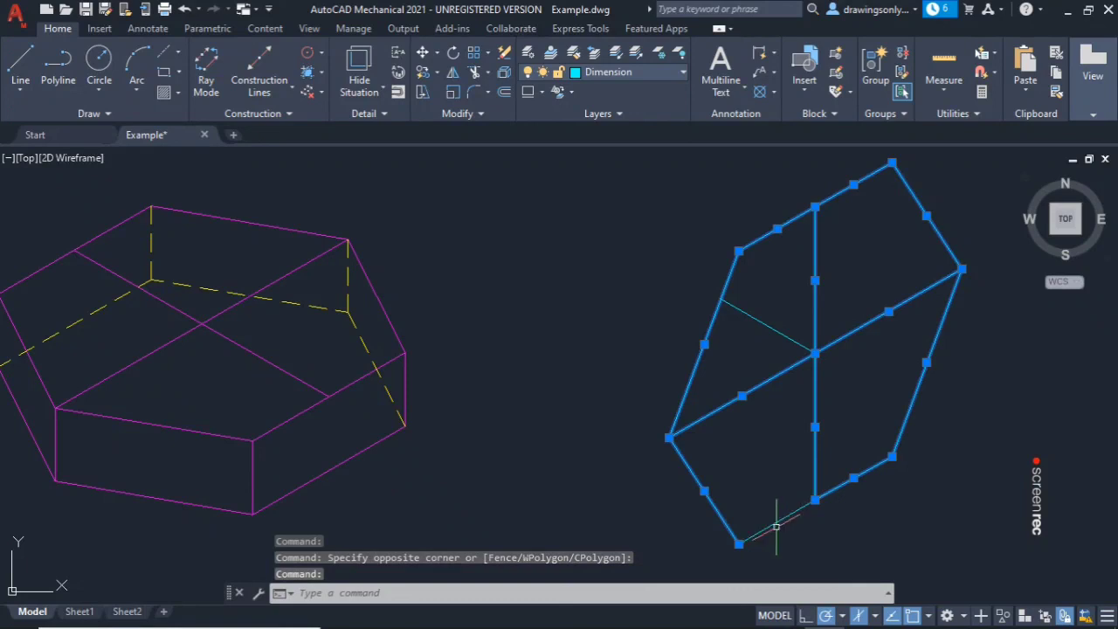
scroll(1053, 321, "up", 2)
key("ctrl+shift+c")
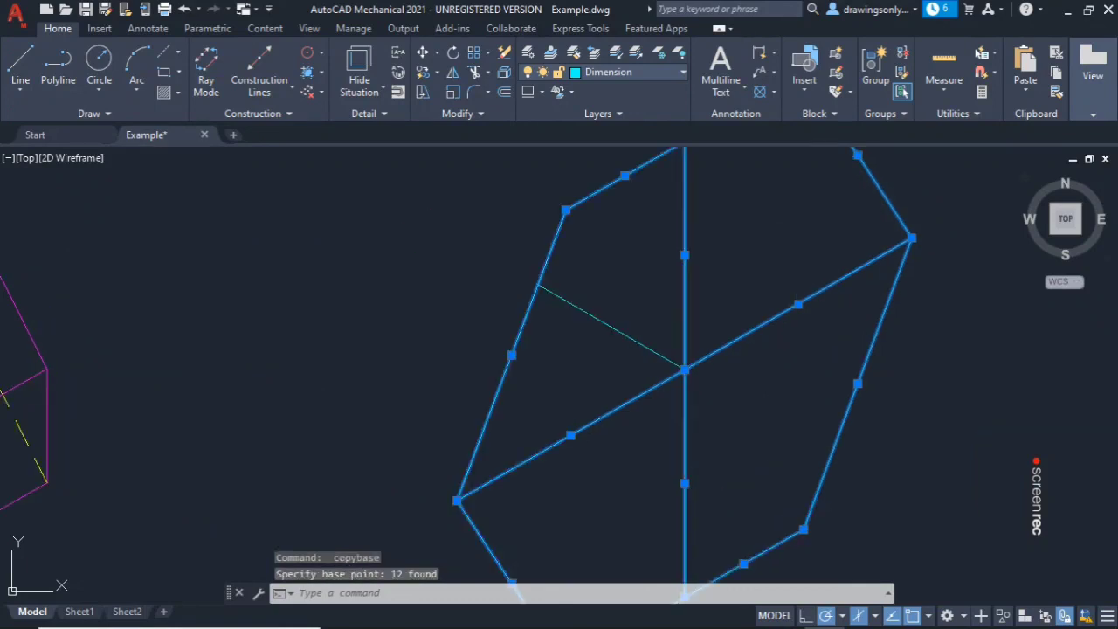
Step: Paste the copied hexagon with its centre at the far end of the 15-unit depth line
right_click(433, 207)
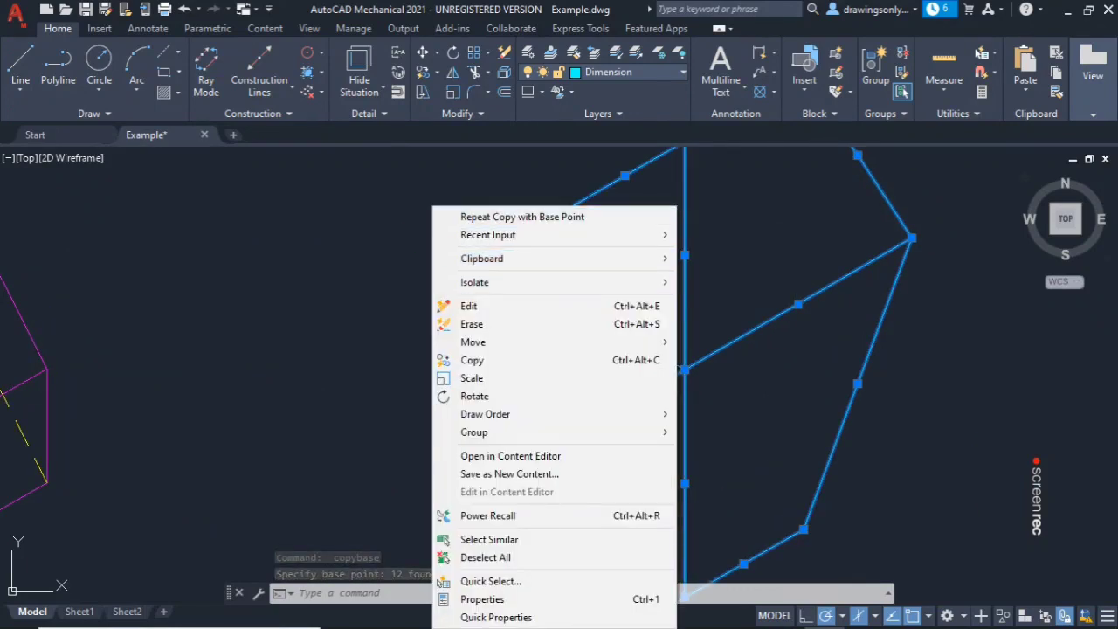
mouse_move(482, 259)
left_click(716, 310)
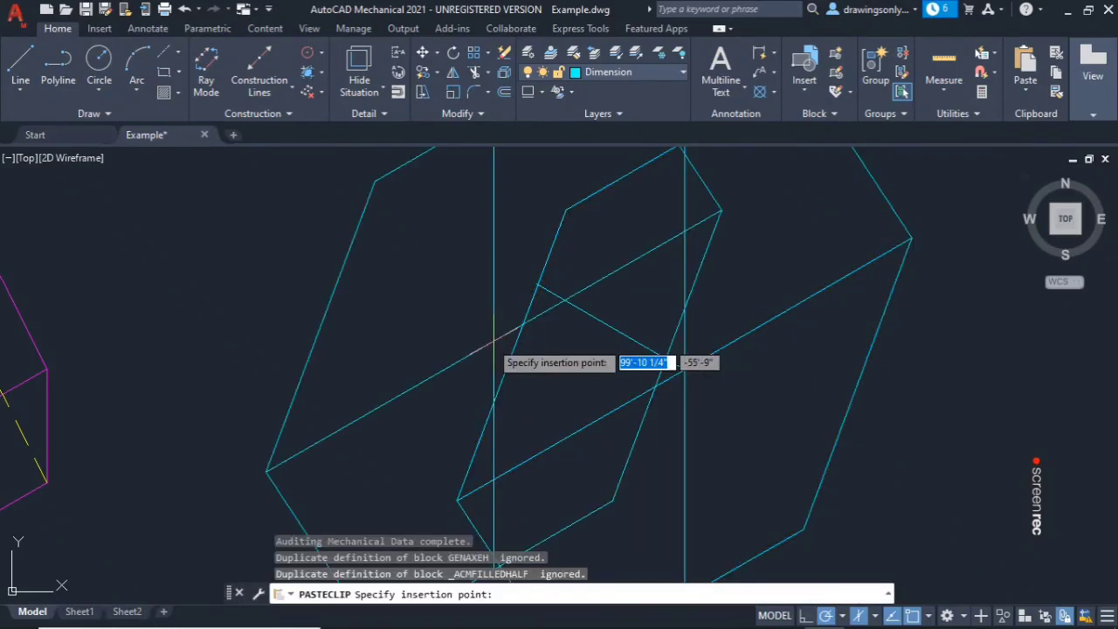
scroll(493, 196, "up", 3)
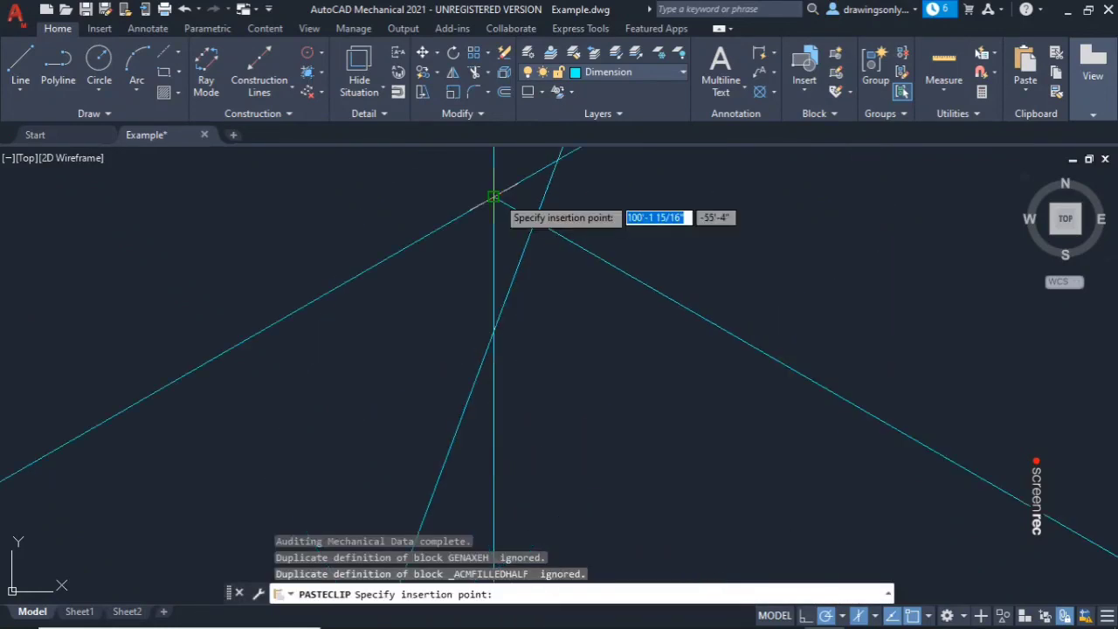
middle_click_drag(494, 196, 515, 427)
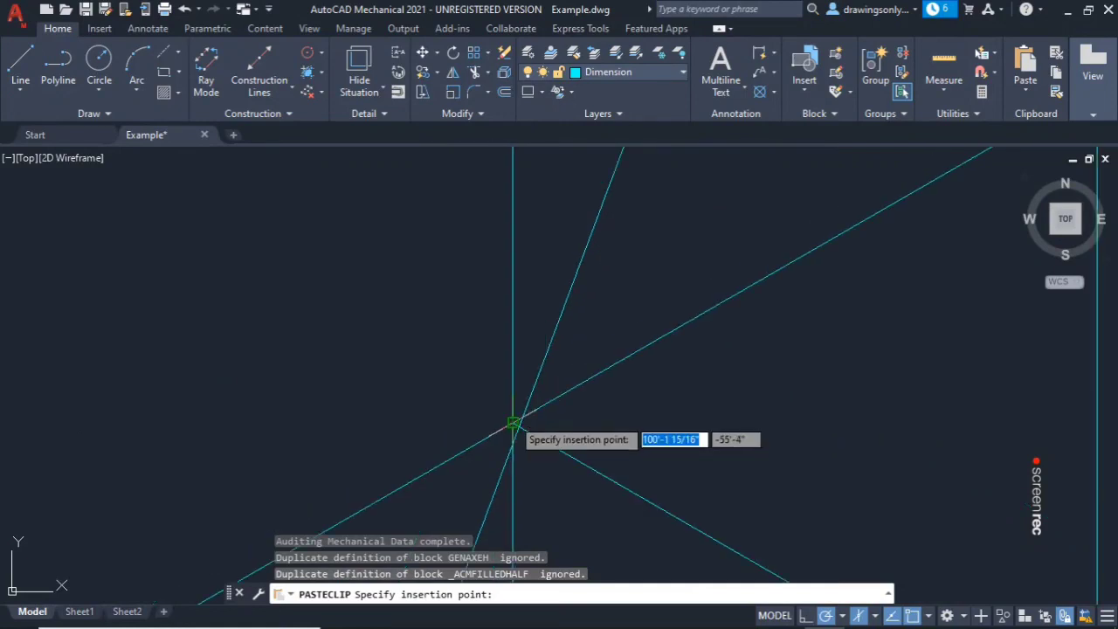
left_click(514, 425)
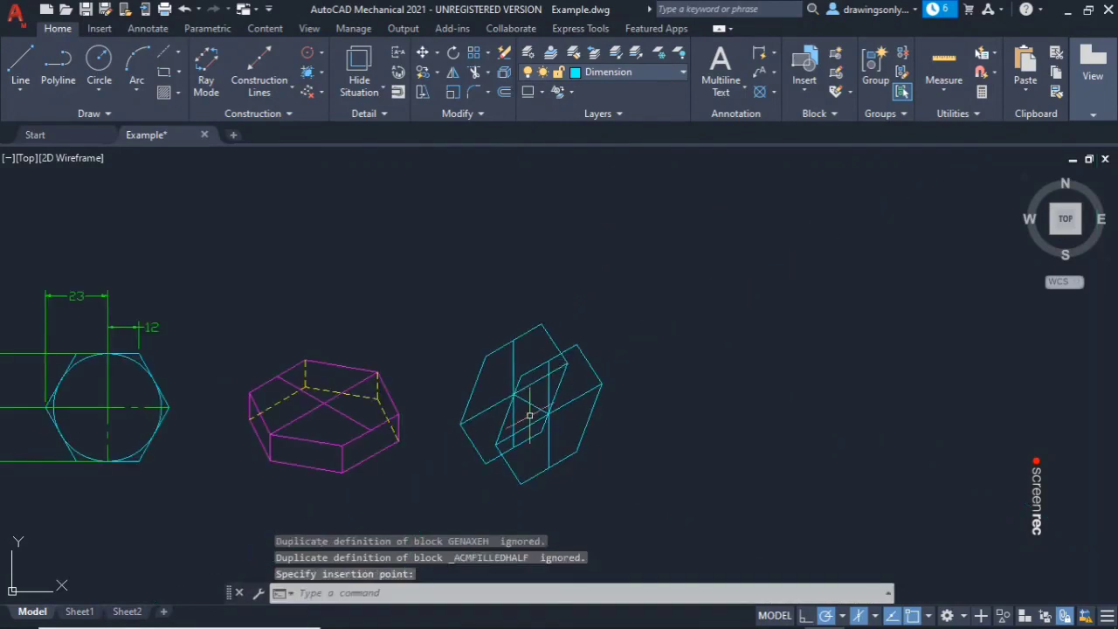
key("Escape")
Step: Delete the four axis segments of the pasted rear hexagon
scroll(530, 416, "up", 2)
left_click(542, 358)
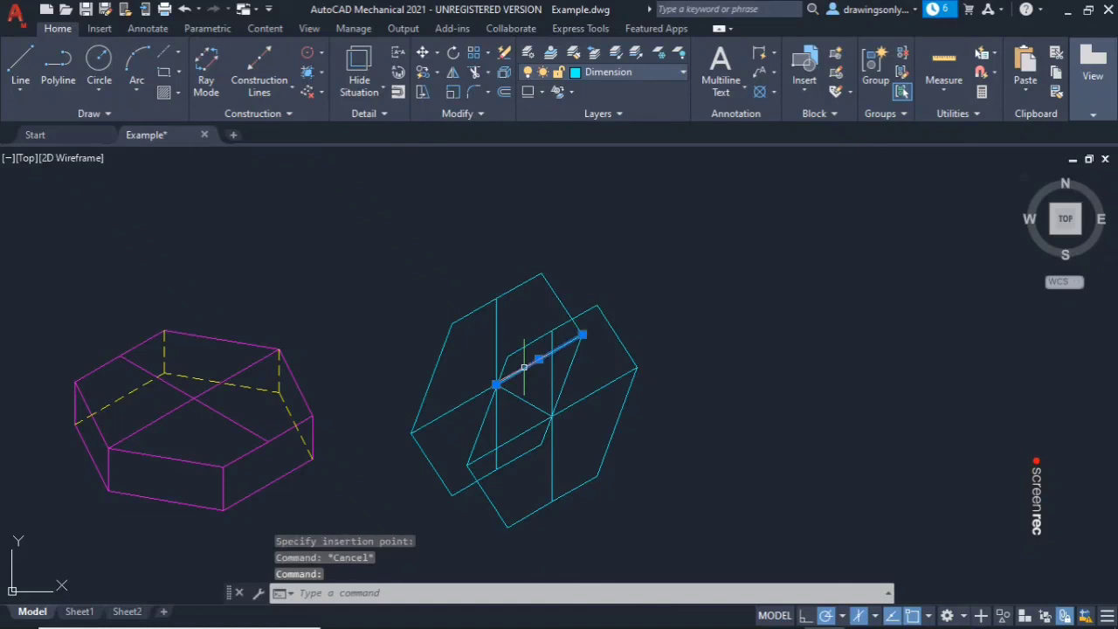
left_click(496, 345)
left_click(470, 399)
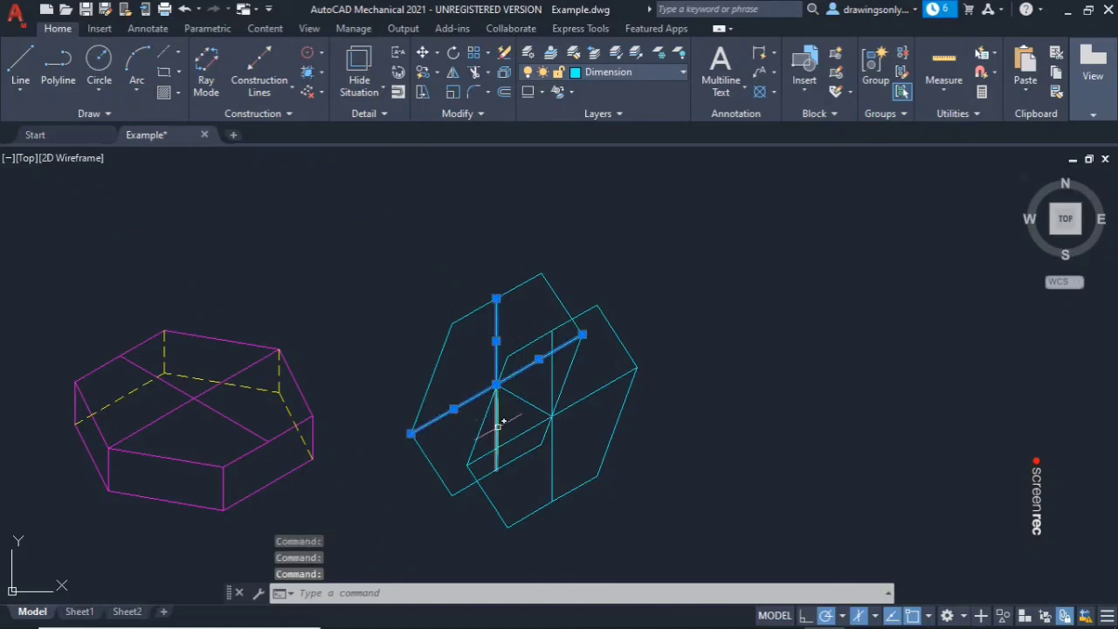
left_click(497, 425)
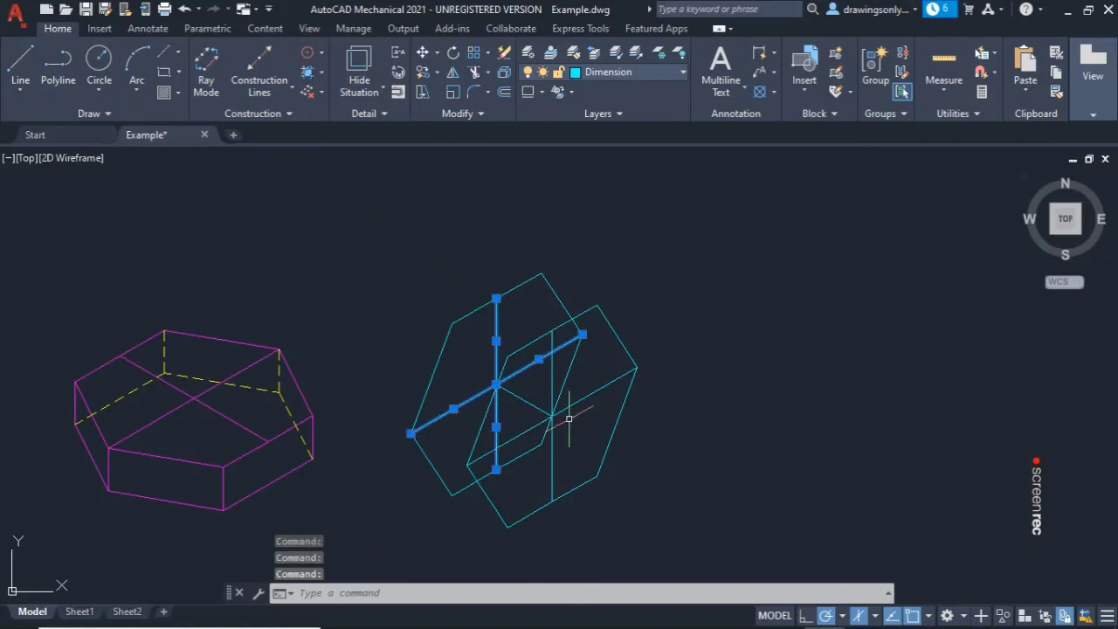
key("Delete")
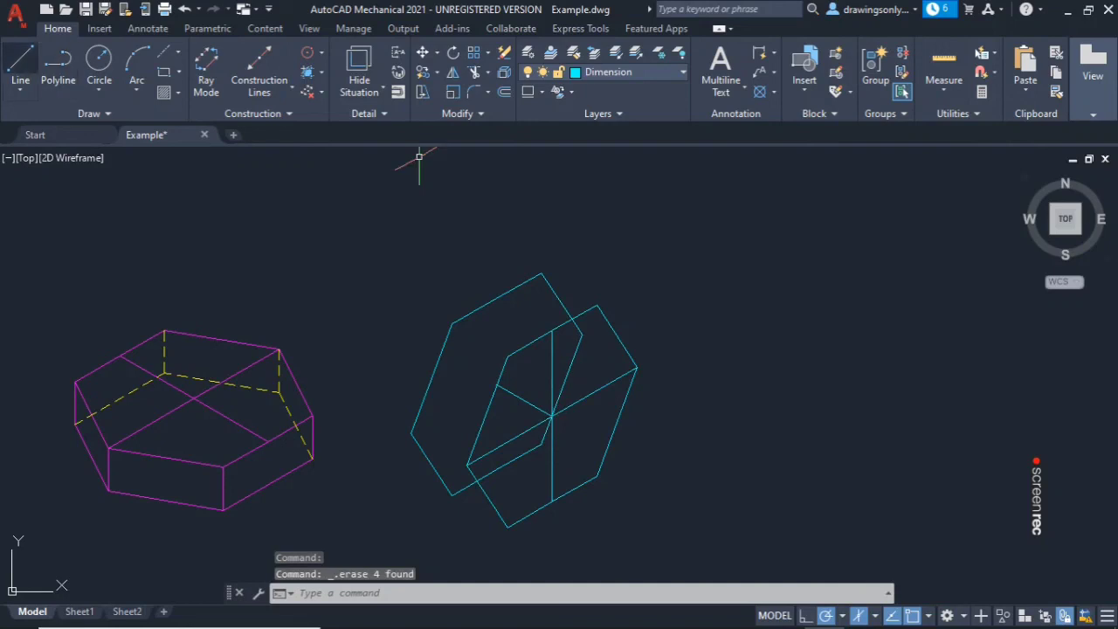
Step: Draw depth edges joining the rear hexagon's top and upper-left corners to the matching front hexagon corners
type("l")
key("Return")
left_click(541, 275)
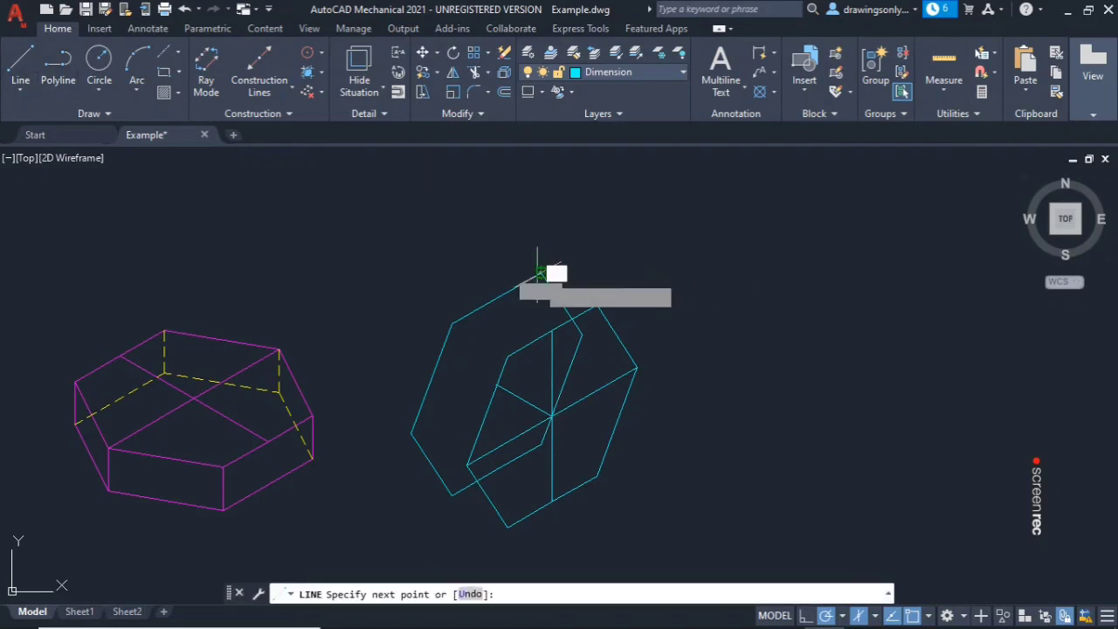
key("Escape")
right_click(647, 275)
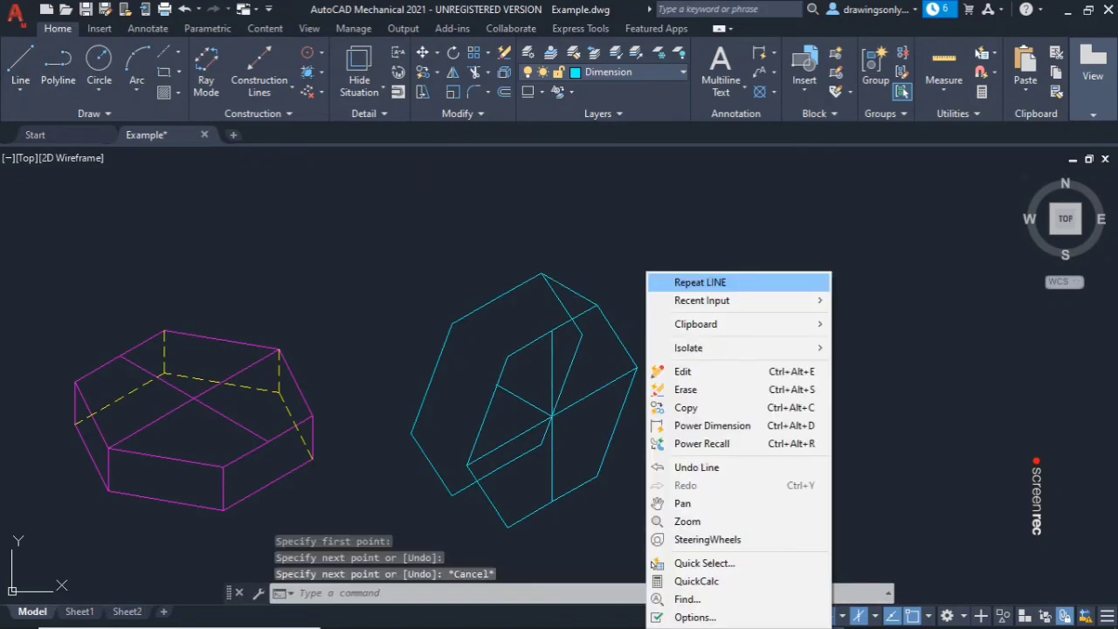
left_click(650, 280)
left_click(450, 320)
key("Escape")
Step: Draw depth edges joining the rear hexagon's lower-left and bottom corners to the matching front hexagon corners
right_click(405, 54)
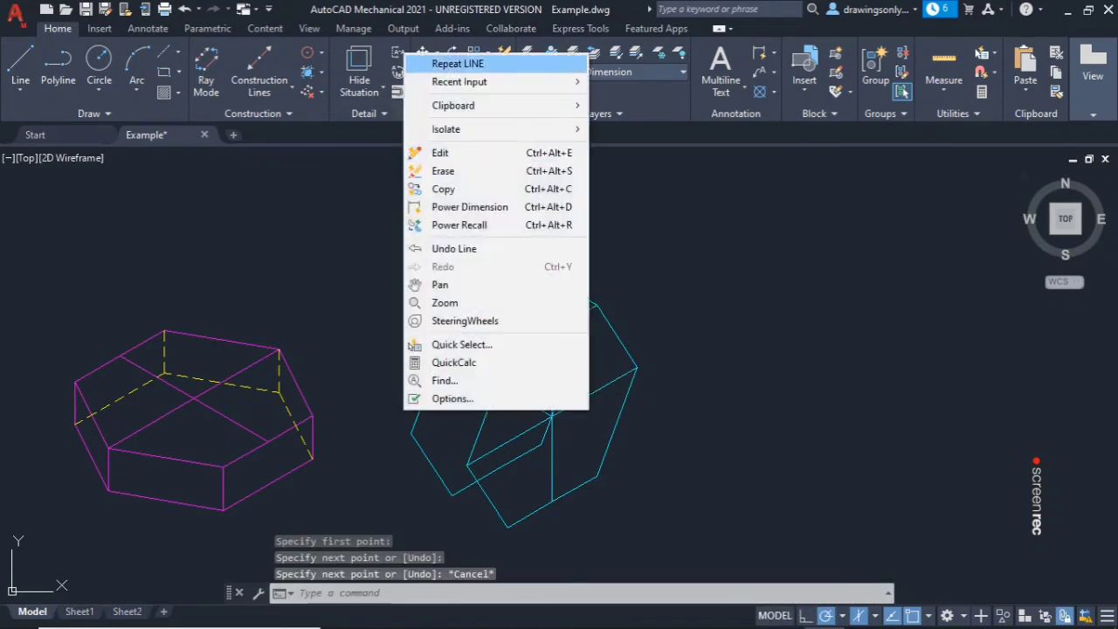
left_click(458, 64)
left_click(412, 432)
scroll(467, 473, "up", 5)
left_click(482, 400)
key("Escape")
right_click(448, 512)
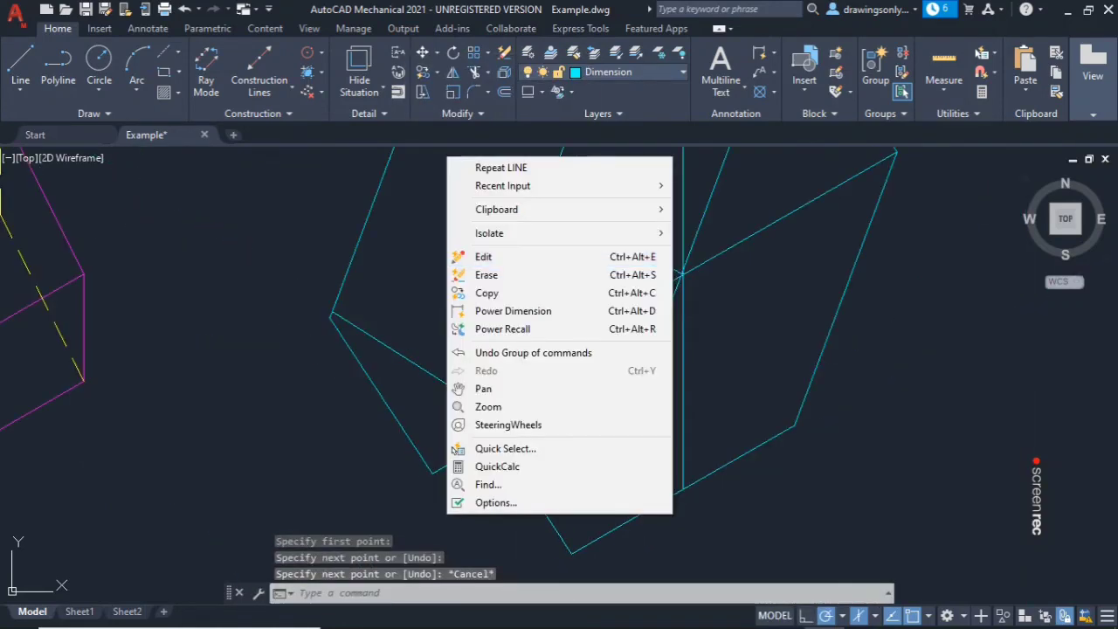
left_click(500, 167)
left_click(433, 473)
left_click(569, 548)
key("Escape")
Step: Move the rear hexagon's lower edge segments and its two right-hand edges to the Hidden layer
left_click(524, 420)
left_click(587, 383)
left_click(669, 306)
scroll(666, 305, "down", 3)
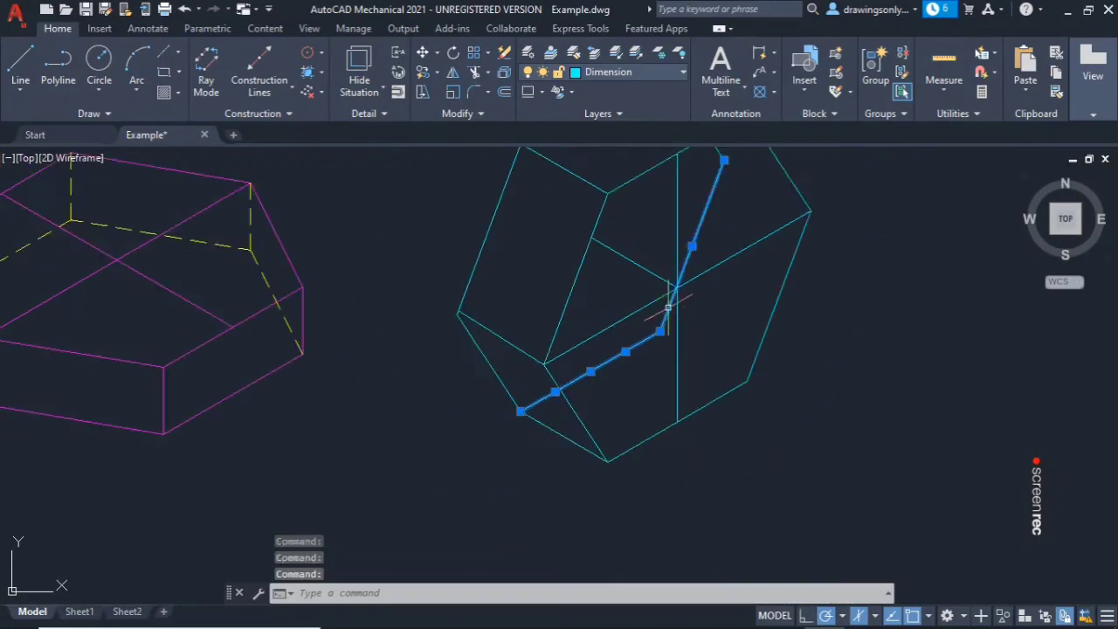
middle_click_drag(669, 305, 662, 428)
left_click(687, 237)
left_click(687, 237)
left_click(615, 73)
left_click(607, 269)
key("Escape")
Step: Move the 15-unit depth line at the front hexagon's centre to the layer with green lines
scroll(756, 414, "down", 4)
scroll(771, 427, "up", 4)
left_click(594, 359)
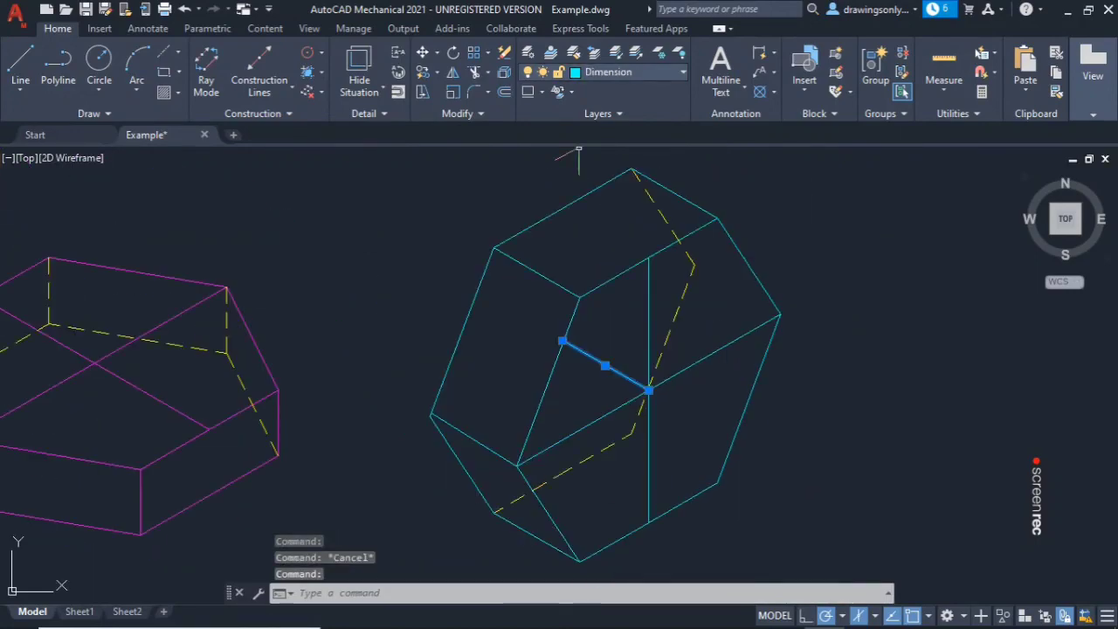
left_click(609, 73)
left_click(606, 171)
Step: Start a new line with Hidden as the current layer
left_click(20, 64)
left_click(614, 72)
left_click(607, 269)
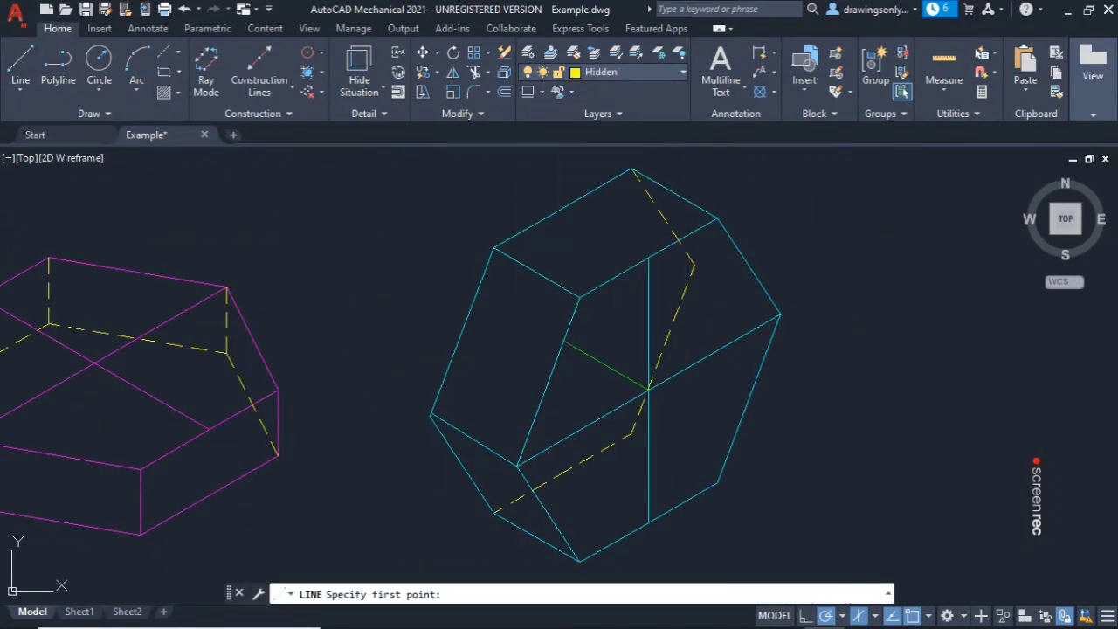